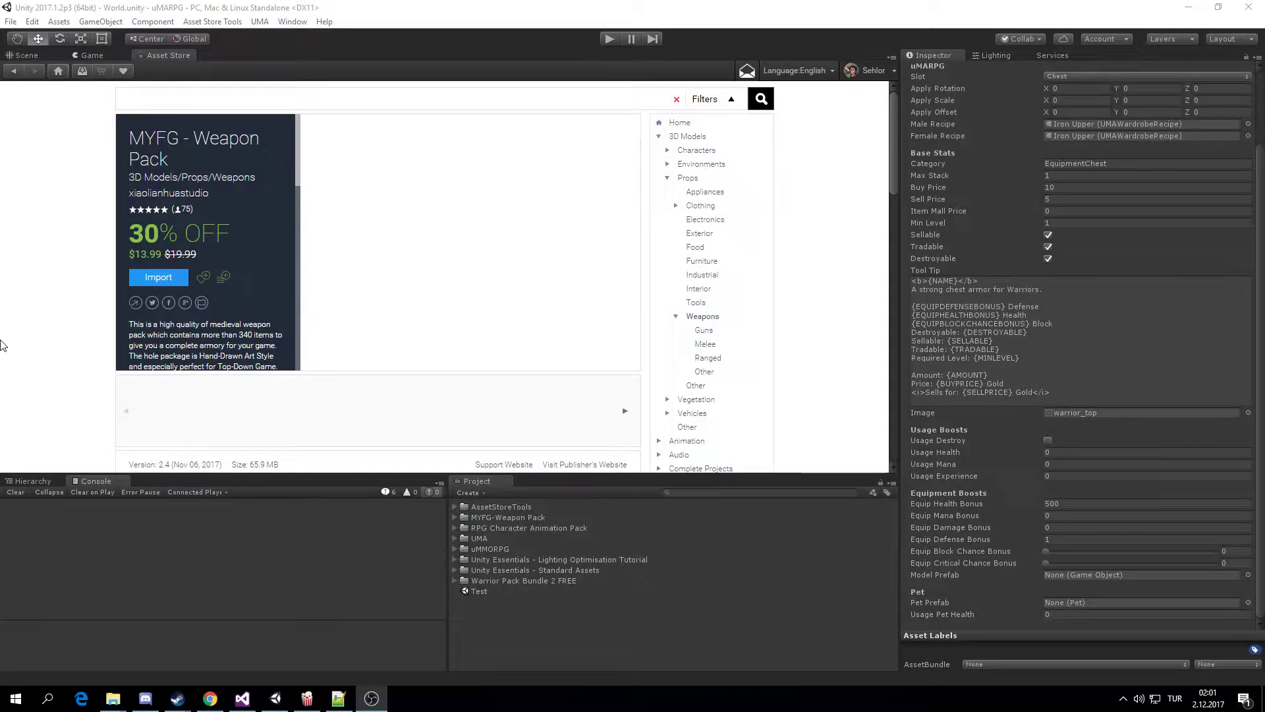
# - Expand the MYFG-Weapon Pack folder in the project and close the Asset Store view to show the scene
pyautogui.click(131, 138)
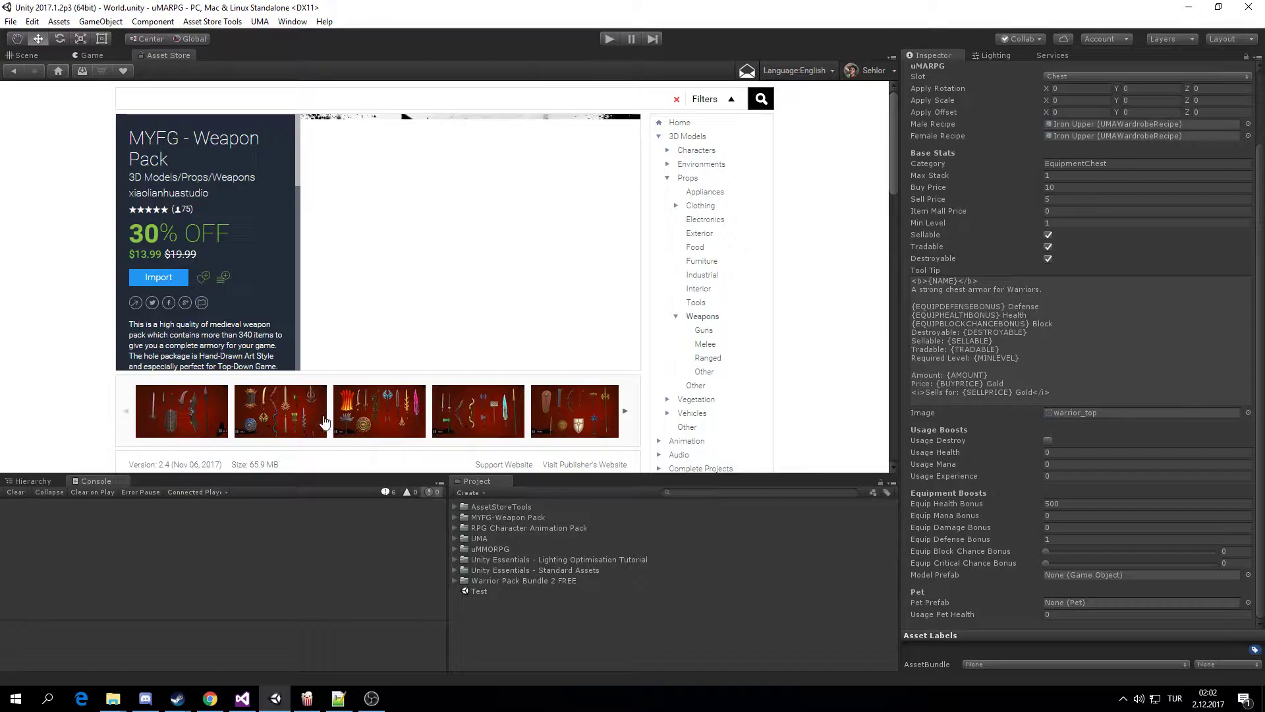
pyautogui.click(455, 517)
pyautogui.click(477, 519)
pyautogui.click(501, 526)
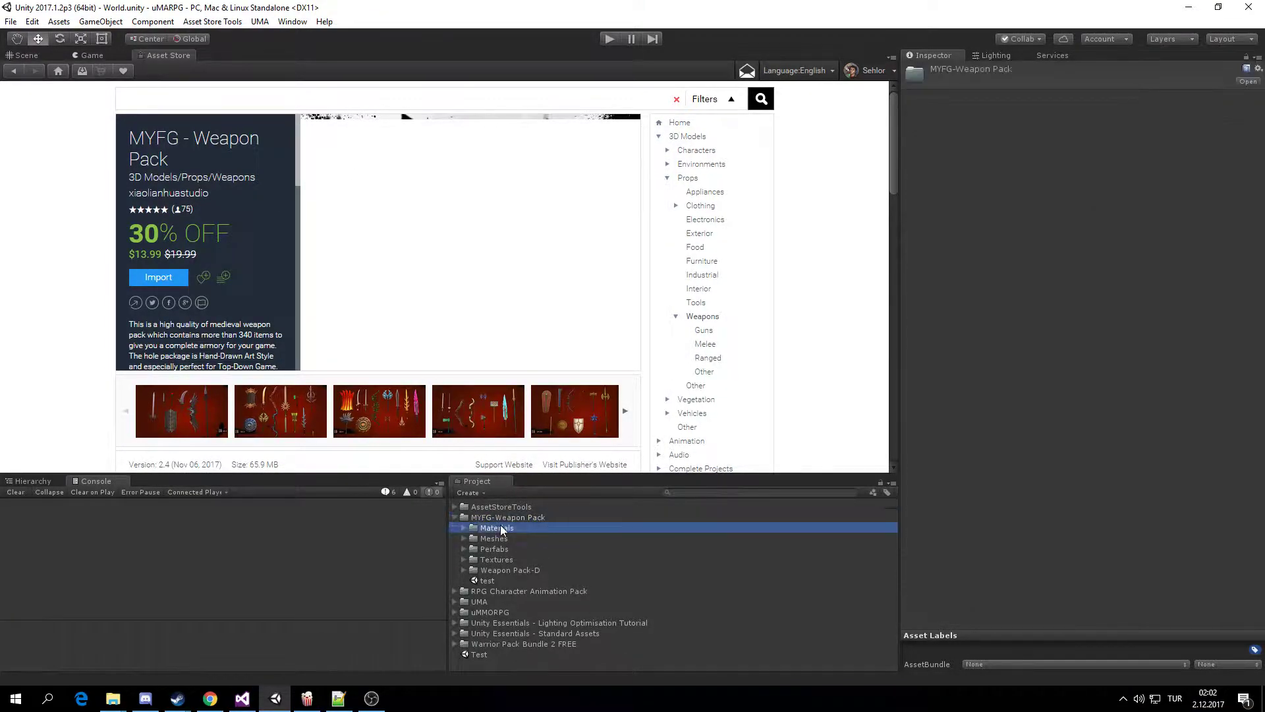
pyautogui.click(502, 535)
pyautogui.click(473, 519)
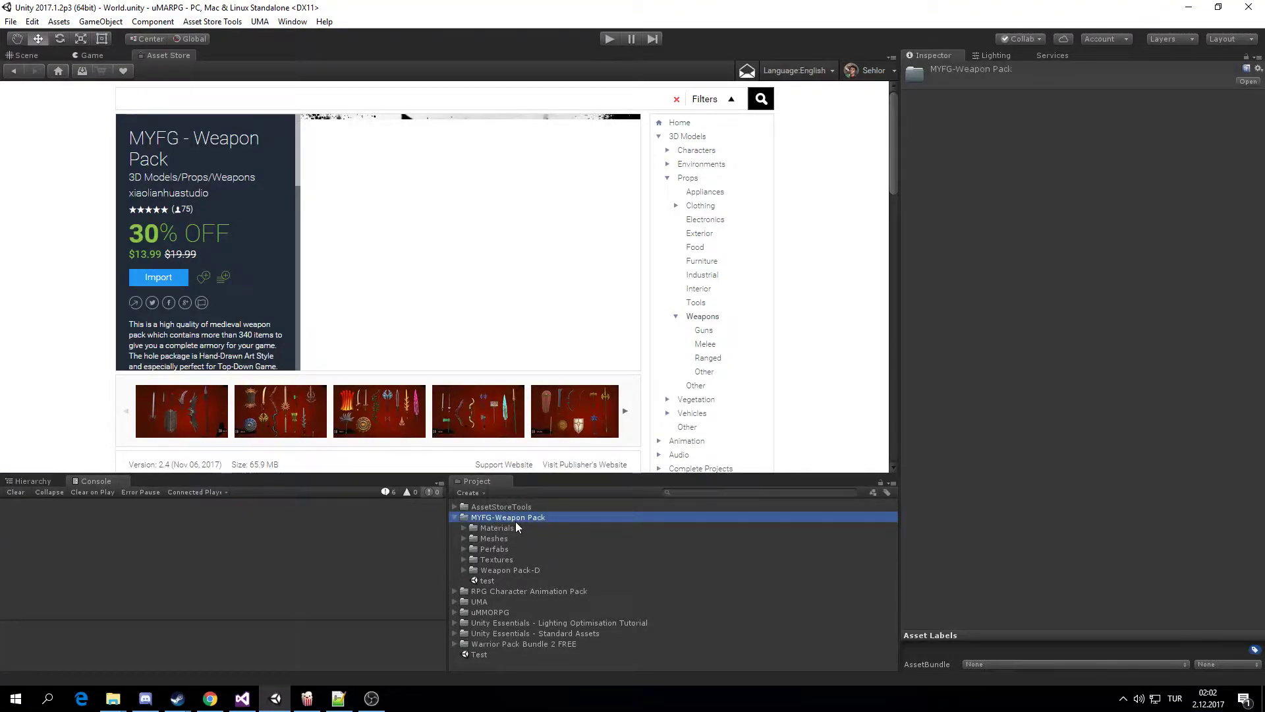
pyautogui.middleClick(166, 59)
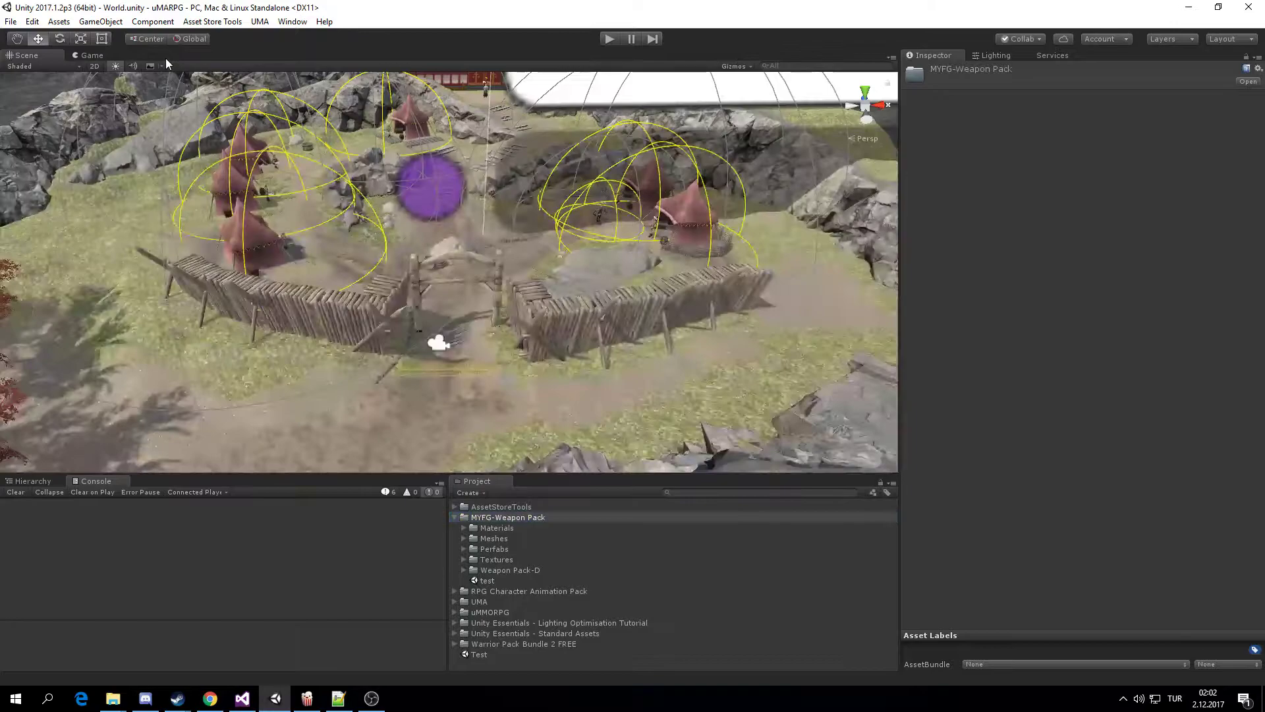
pyautogui.moveTo(494, 337); pyautogui.dragTo(492, 349, button='right')
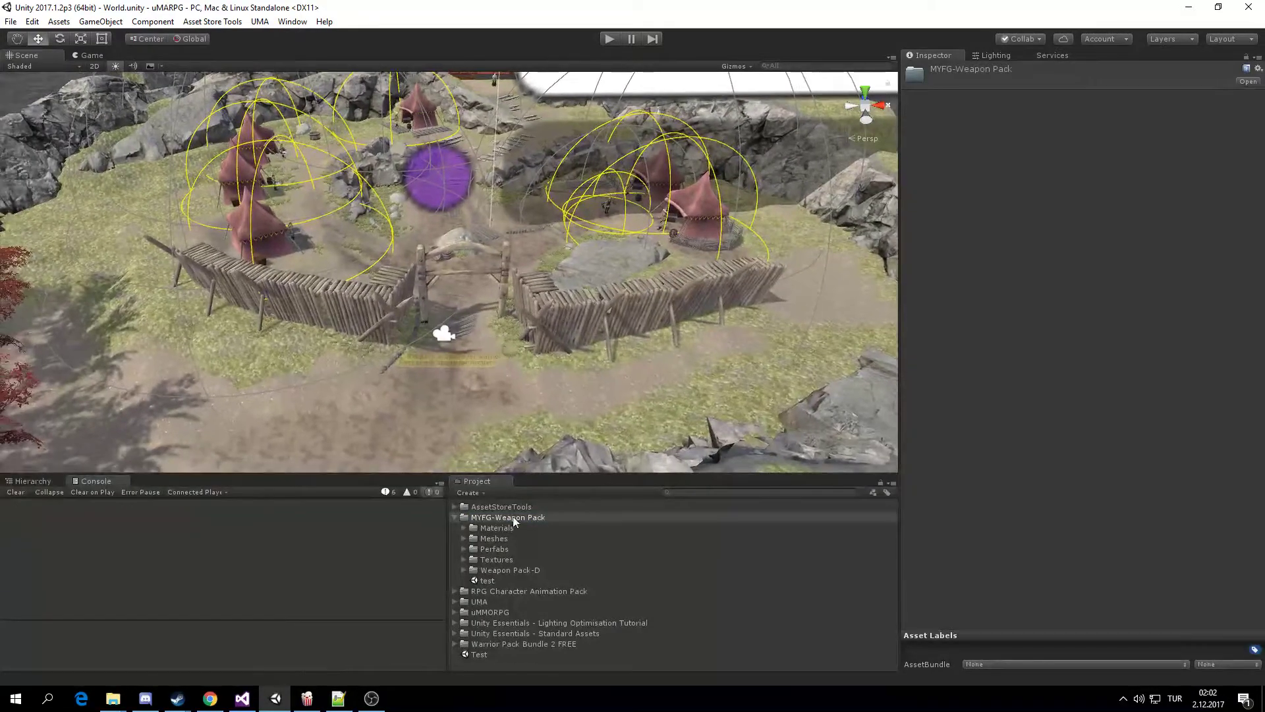
# - Expand the weapon pack's Perfabs folder and its Sword subfolder
pyautogui.click(463, 549)
pyautogui.scroll(-3, 517, 554)
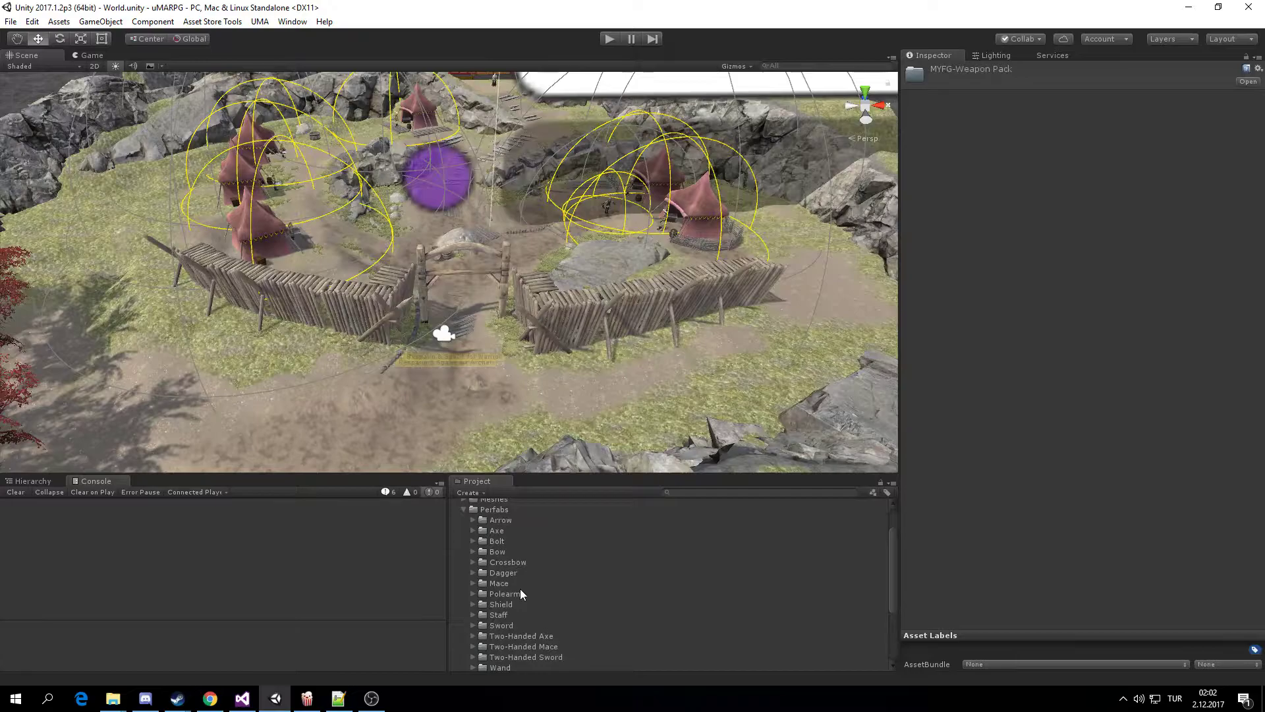
pyautogui.press('w')
pyautogui.moveTo(500, 398); pyautogui.dragTo(518, 316, button='right')
pyautogui.scroll(-2, 529, 568)
pyautogui.click(486, 585)
pyautogui.click(472, 586)
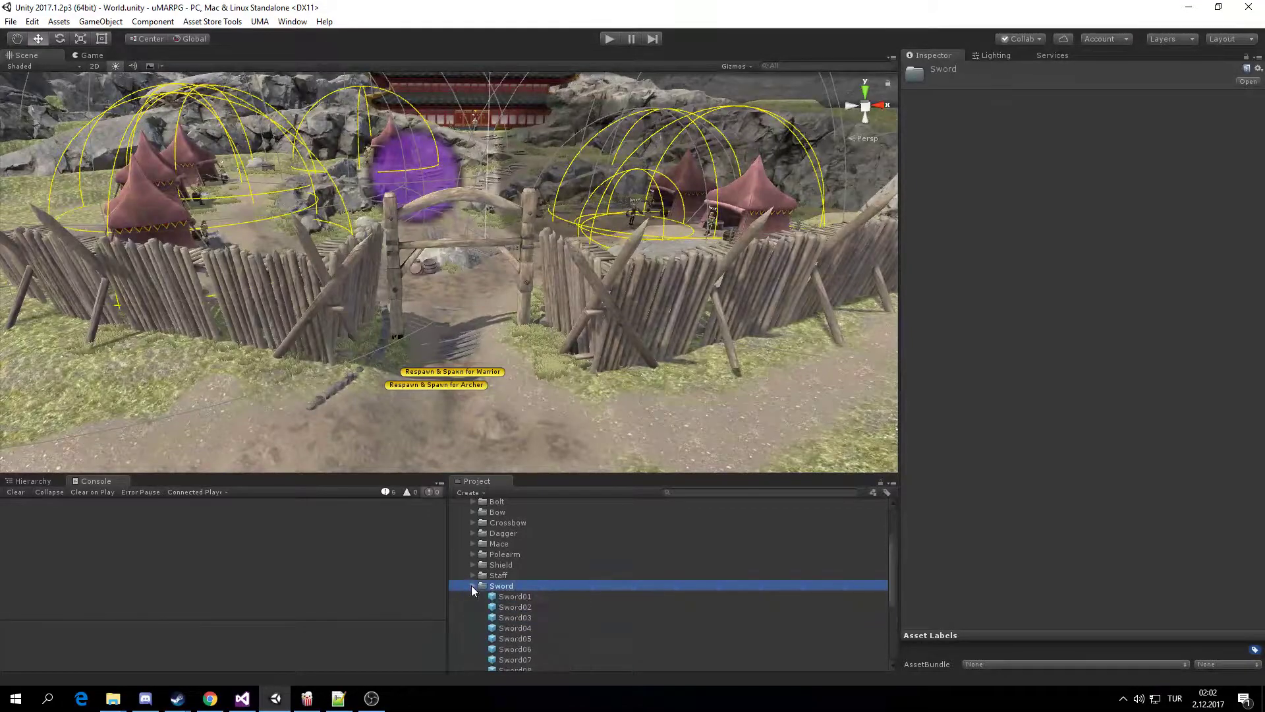
# - Enlarge the model preview and inspect the Sword01, Sword02 and Sword03 prefabs from different angles
pyautogui.scroll(-2, 512, 568)
pyautogui.click(528, 557)
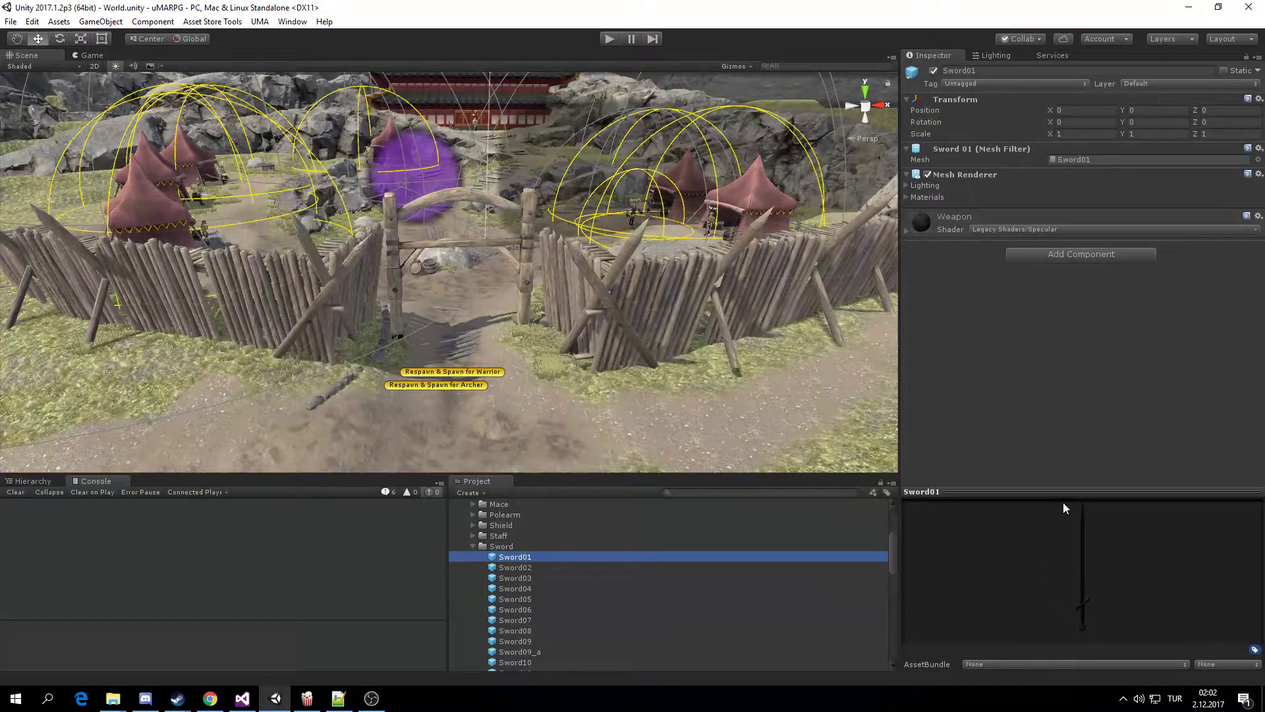
pyautogui.moveTo(1063, 492); pyautogui.dragTo(1062, 300)
pyautogui.moveTo(1108, 522); pyautogui.dragTo(870, 533)
pyautogui.click(513, 569)
pyautogui.moveTo(1081, 525); pyautogui.dragTo(923, 544)
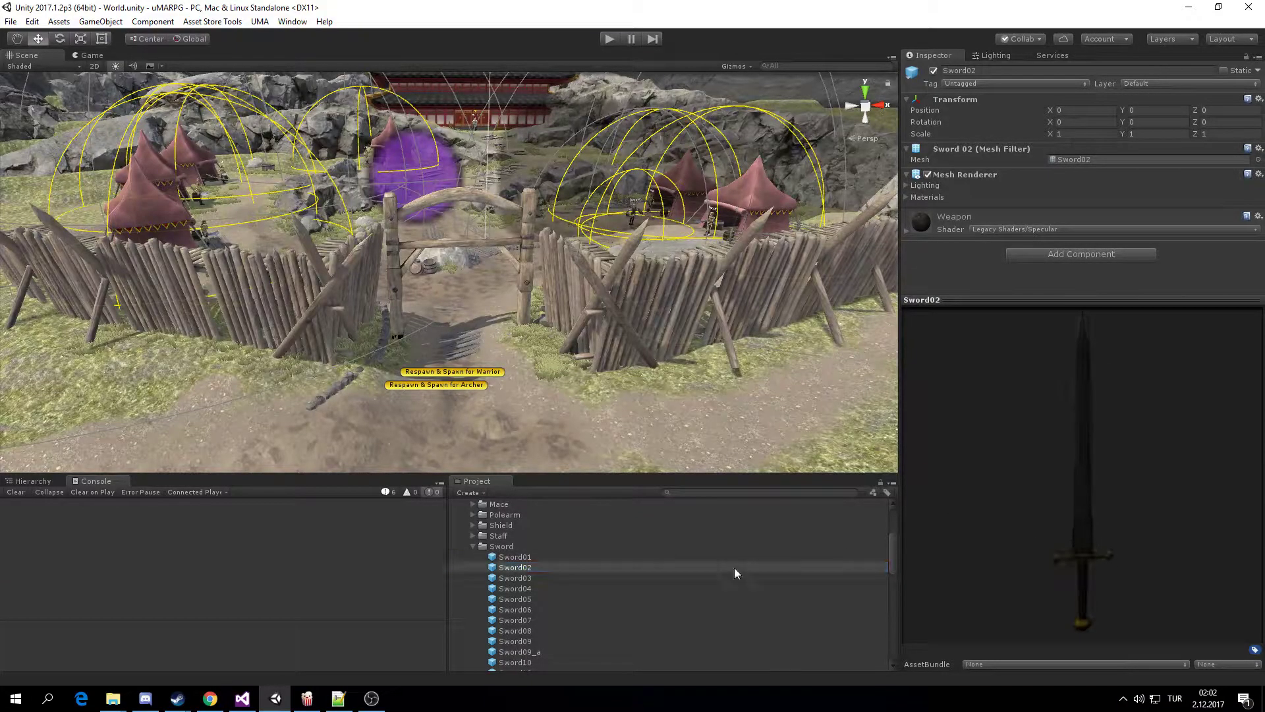
pyautogui.click(516, 577)
pyautogui.moveTo(1015, 528); pyautogui.dragTo(977, 517)
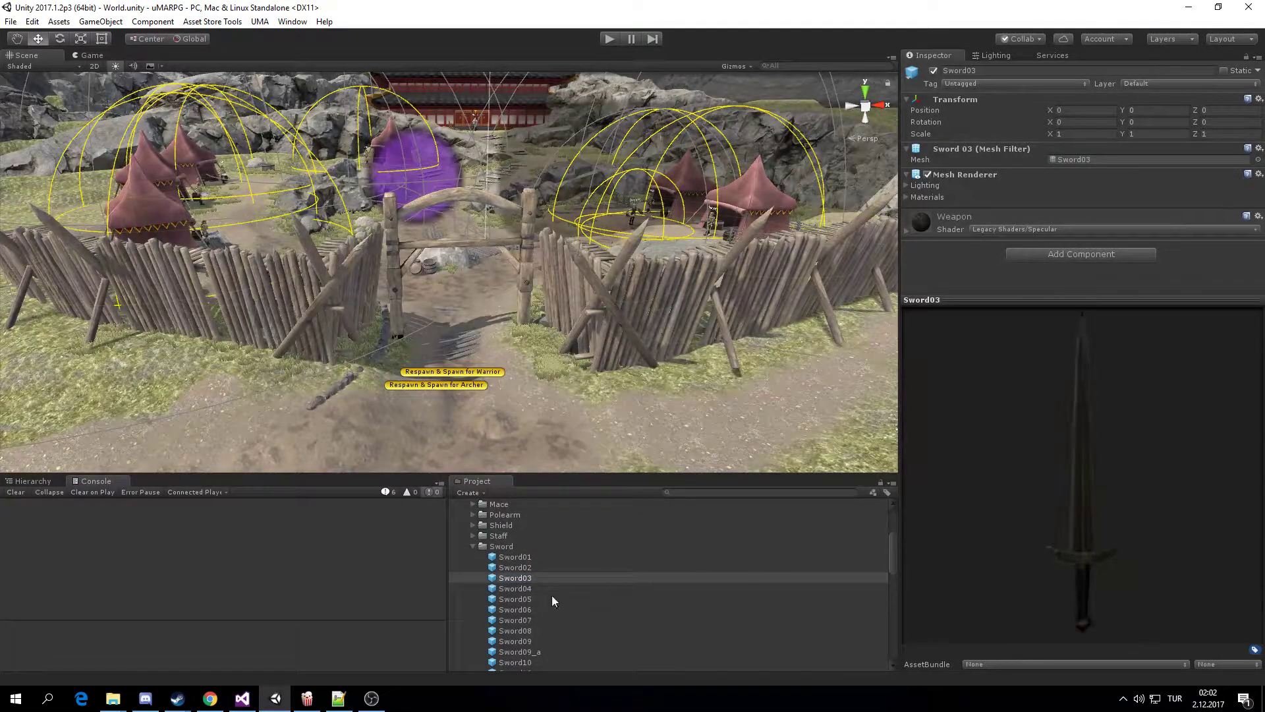
# - Preview more sword prefabs further down the folder, including Sword09, Sword16 and Sword17, rotating the models
pyautogui.scroll(-3, 552, 595)
pyautogui.click(528, 593)
pyautogui.click(528, 585)
pyautogui.moveTo(1123, 563); pyautogui.dragTo(929, 499)
pyautogui.click(545, 563)
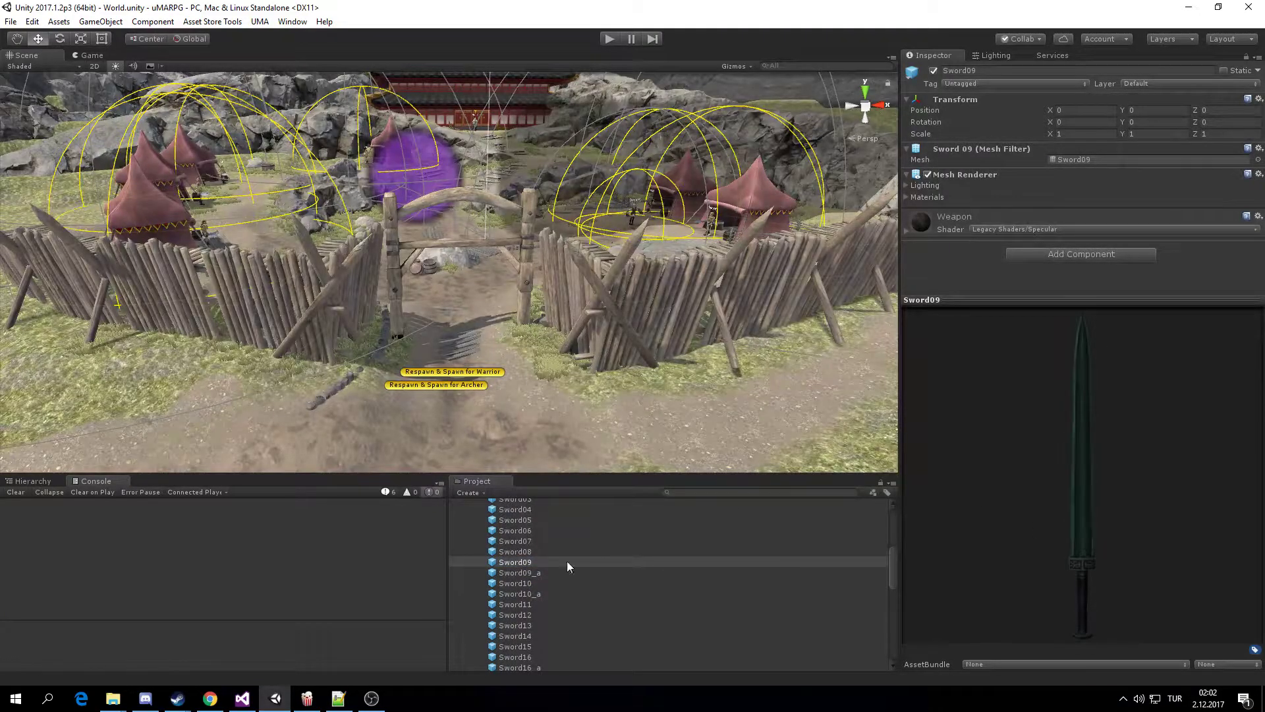
pyautogui.scroll(-1, 558, 608)
pyautogui.click(529, 618)
pyautogui.moveTo(1089, 543); pyautogui.dragTo(947, 491)
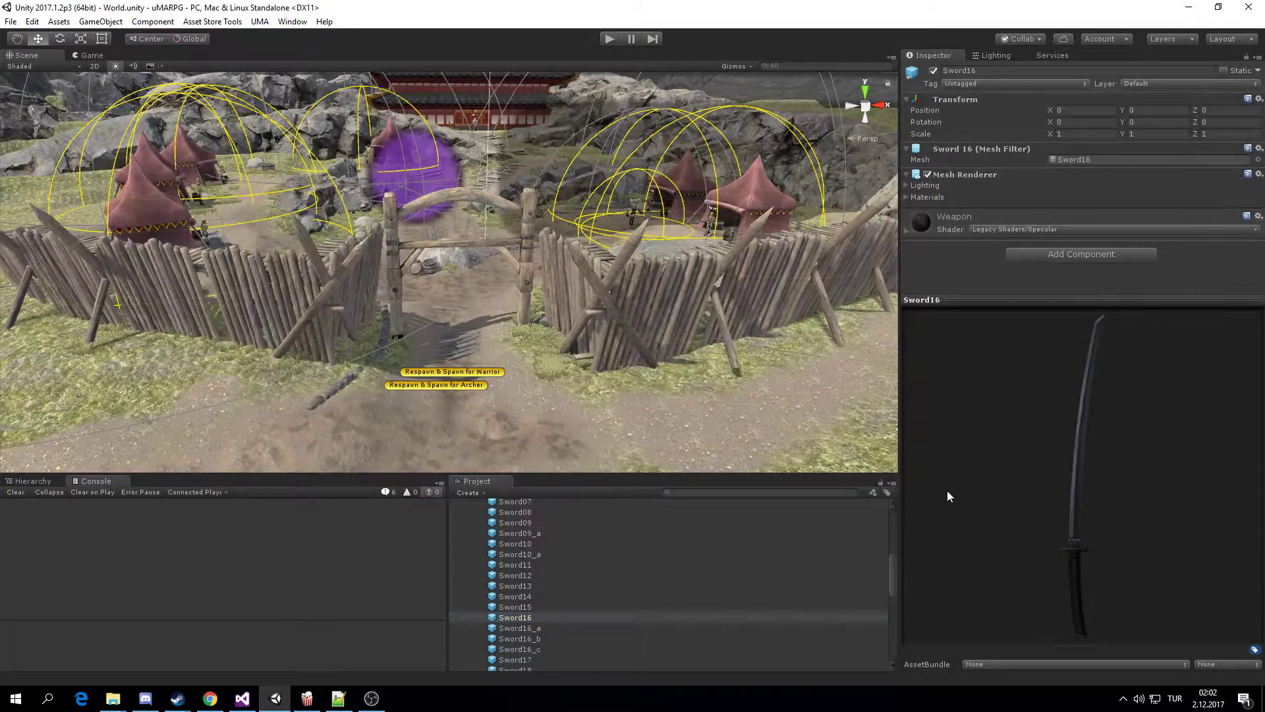
pyautogui.click(520, 659)
pyautogui.moveTo(1045, 524); pyautogui.dragTo(917, 488)
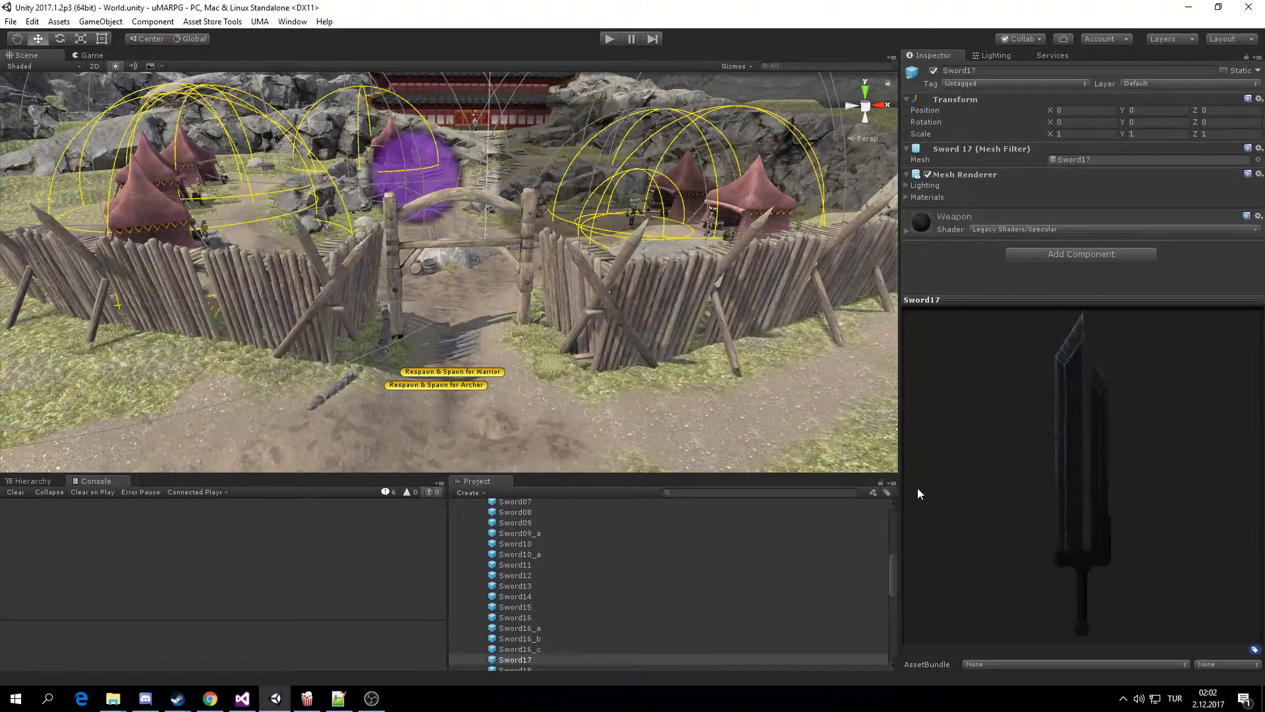
# - Examine the Sword18, Sword23 and Sword25 prefabs in the rotating model preview
pyautogui.scroll(-5, 541, 579)
pyautogui.click(523, 551)
pyautogui.moveTo(1054, 521); pyautogui.dragTo(912, 497)
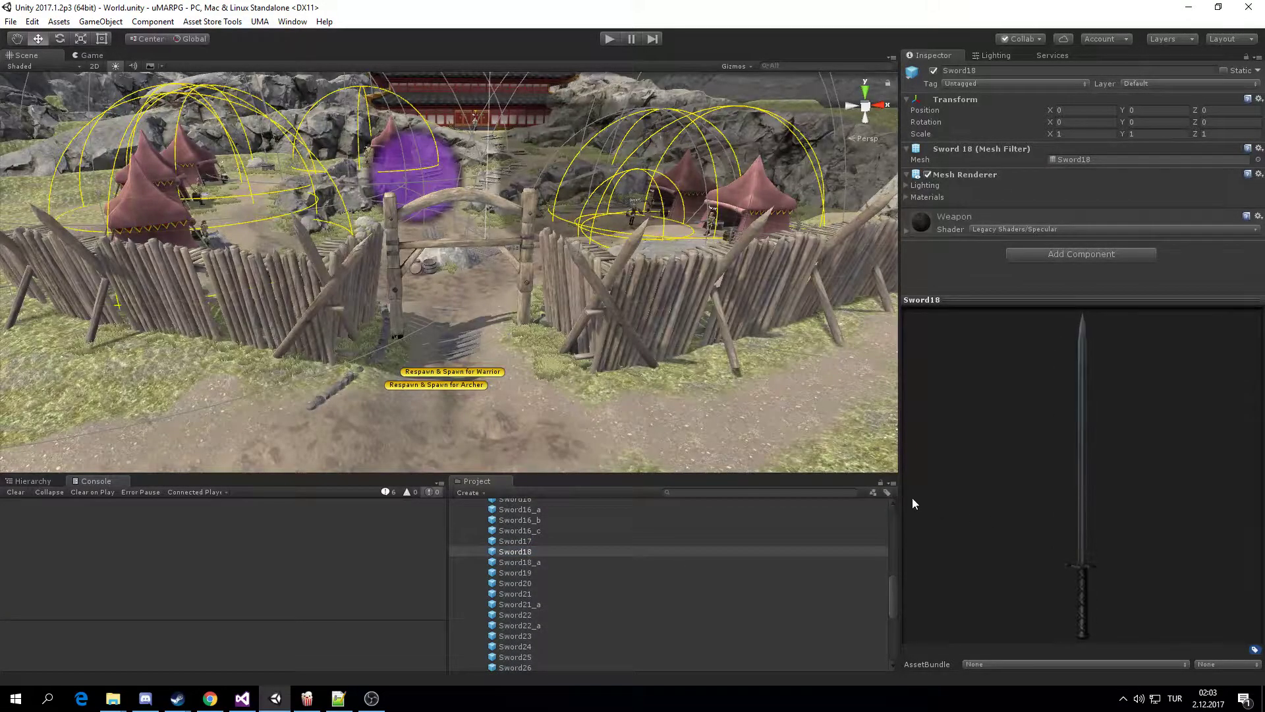
pyautogui.moveTo(995, 524); pyautogui.dragTo(992, 517)
pyautogui.click(543, 635)
pyautogui.moveTo(1057, 546); pyautogui.dragTo(903, 566)
pyautogui.scroll(-2, 553, 598)
pyautogui.click(515, 578)
pyautogui.click(956, 508)
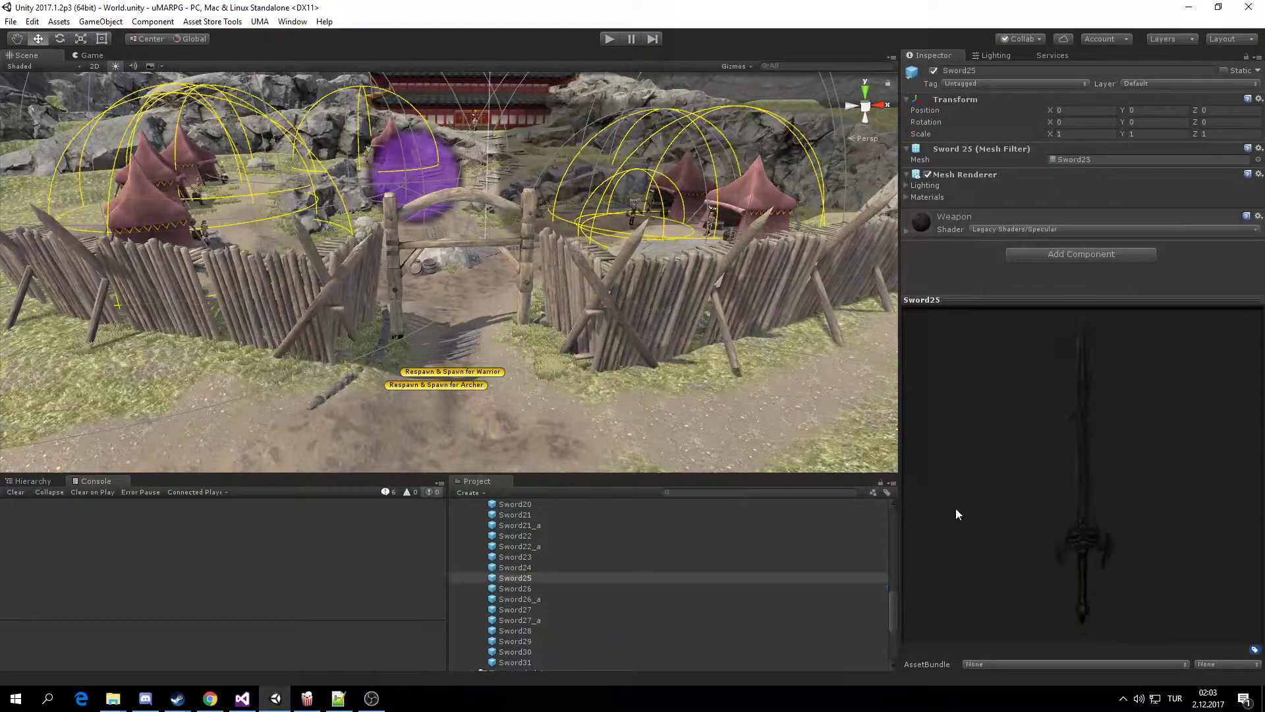
pyautogui.moveTo(944, 504); pyautogui.dragTo(1013, 486)
# - Collapse the Sword, Perfabs and MYFG-Weapon Pack folders in the project
pyautogui.scroll(8, 626, 573)
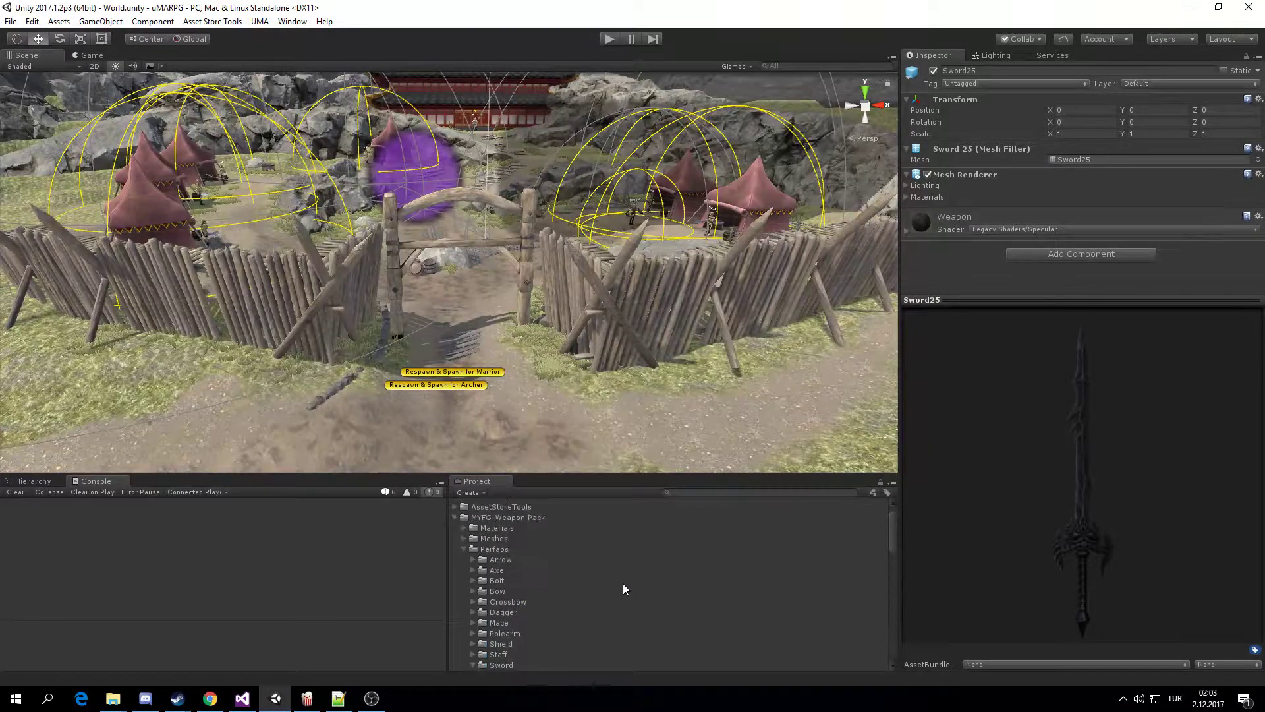
pyautogui.click(473, 546)
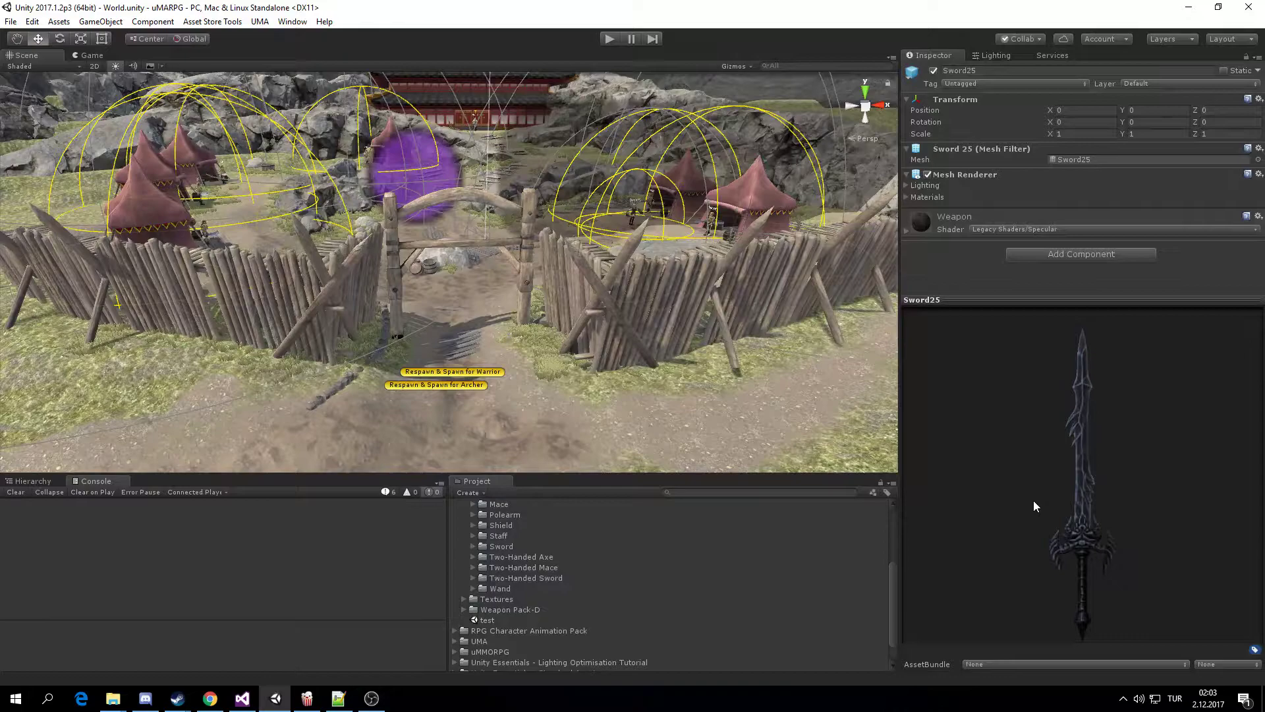
pyautogui.scroll(3, 540, 558)
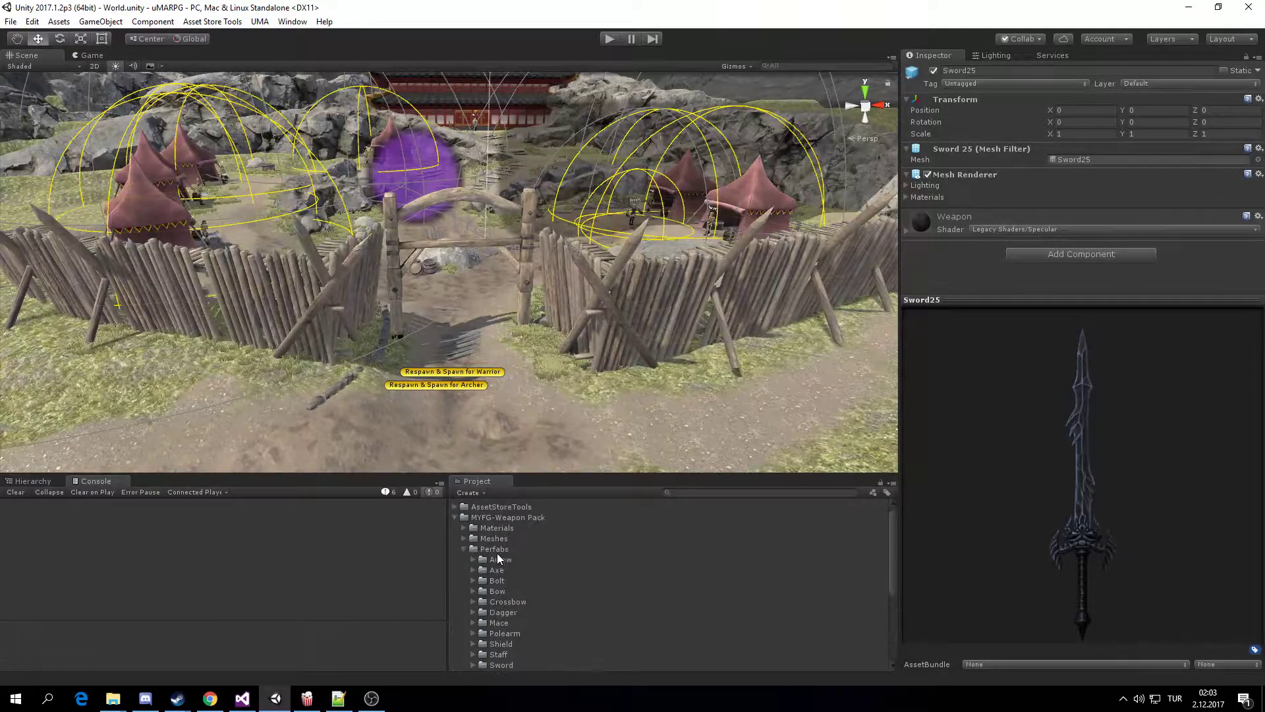
pyautogui.click(464, 549)
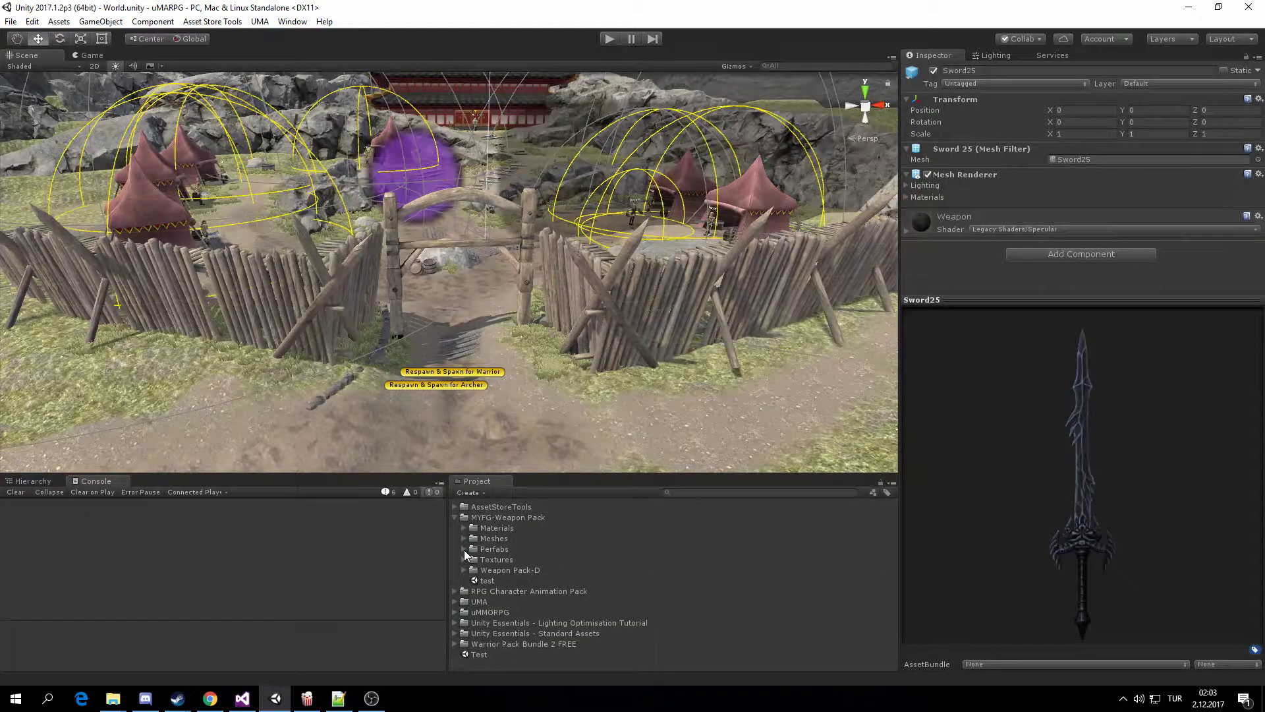
pyautogui.click(454, 516)
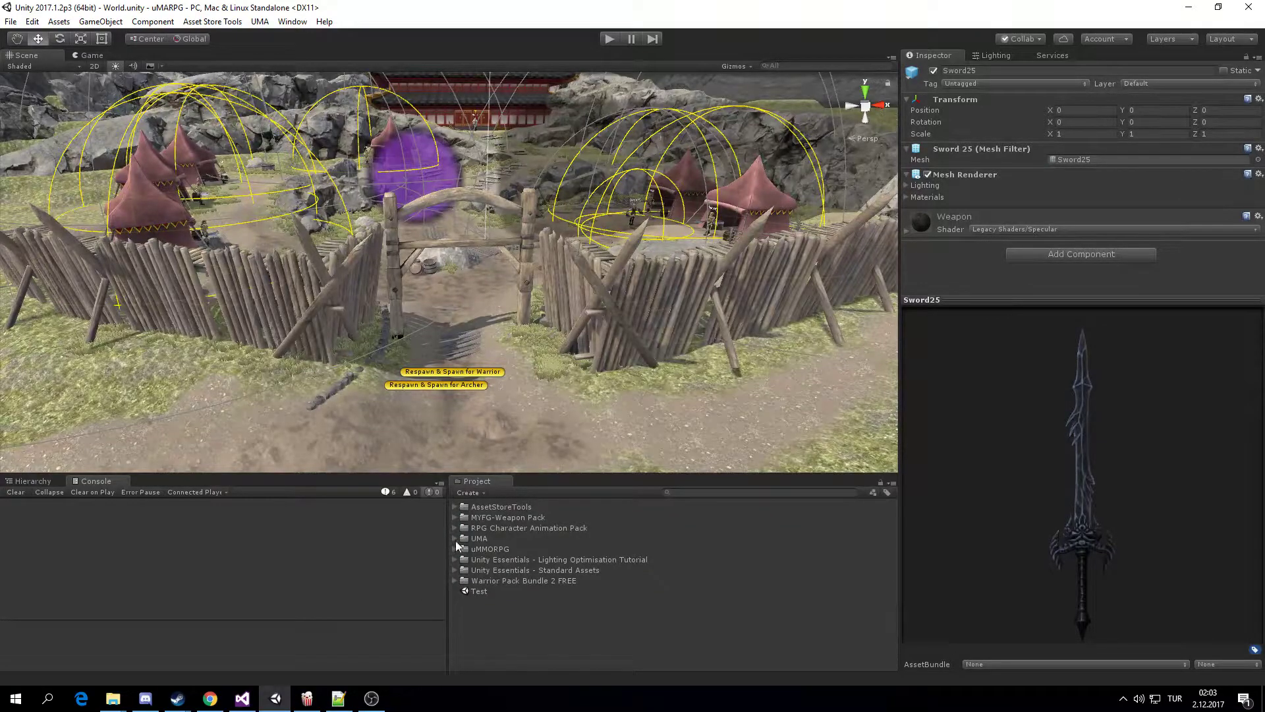
# - Open the Items folder inside uMMORPG's Resources and find the sword item templates
pyautogui.click(455, 549)
pyautogui.scroll(-2, 460, 560)
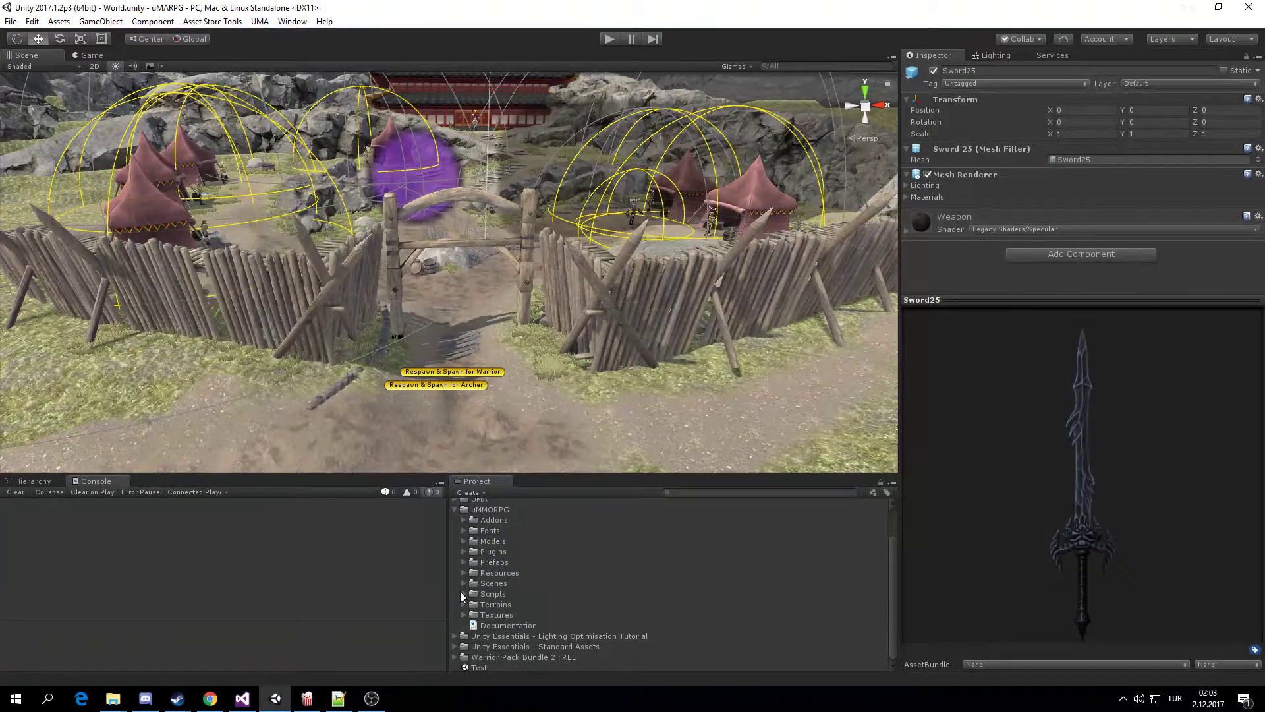
pyautogui.click(463, 572)
pyautogui.click(471, 583)
pyautogui.scroll(-6, 469, 584)
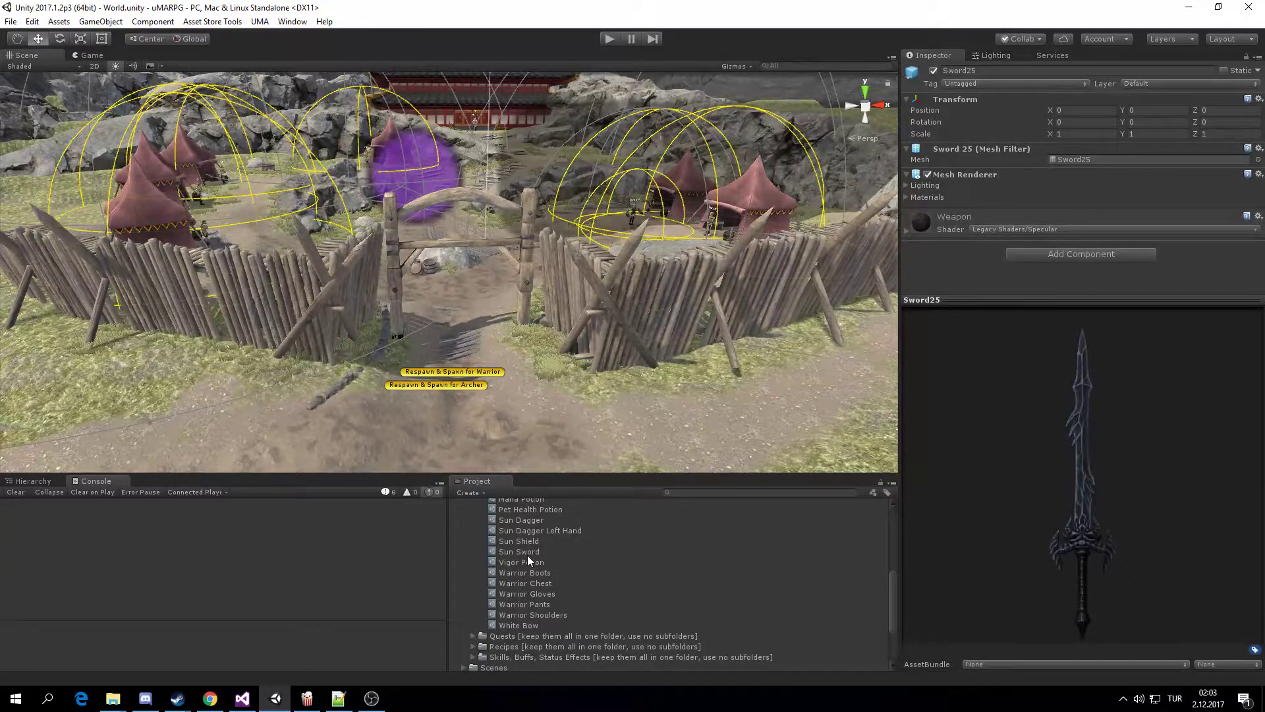
# - Duplicate the Sun Sword item template and rename the copy Master Sword
pyautogui.click(527, 554)
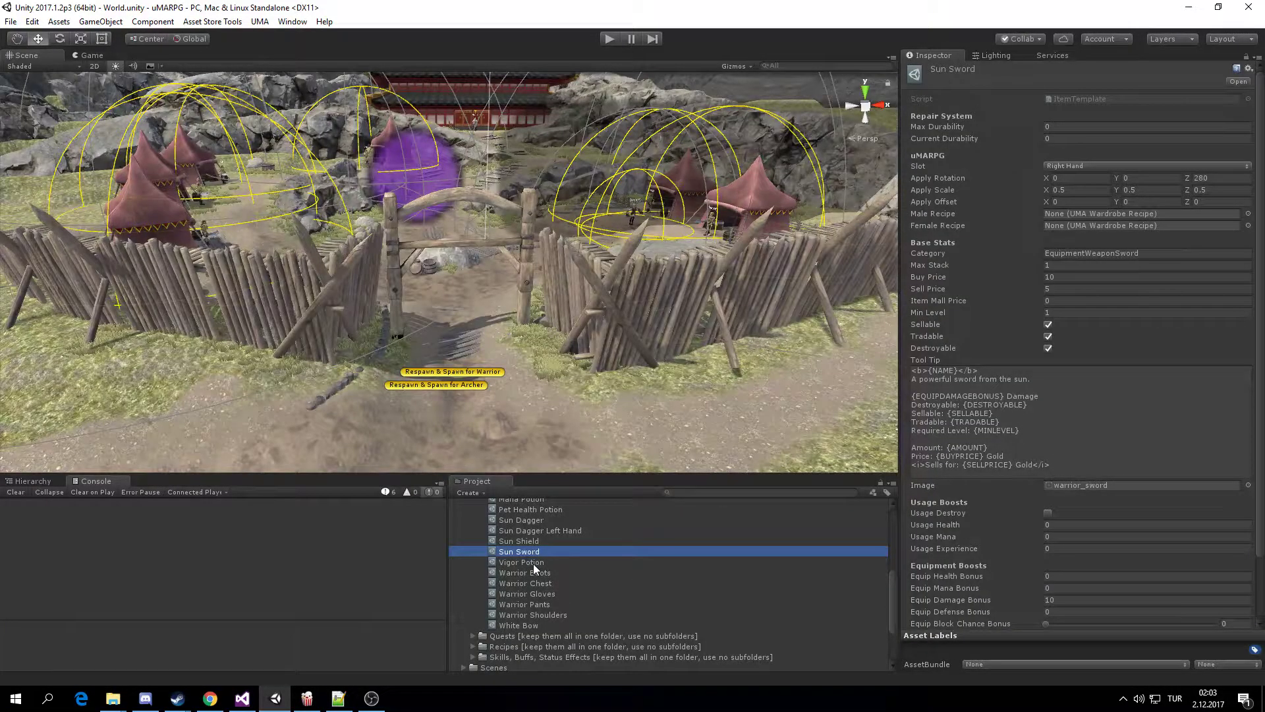
pyautogui.hotkey('ctrl', 'd')
pyautogui.press('F2')
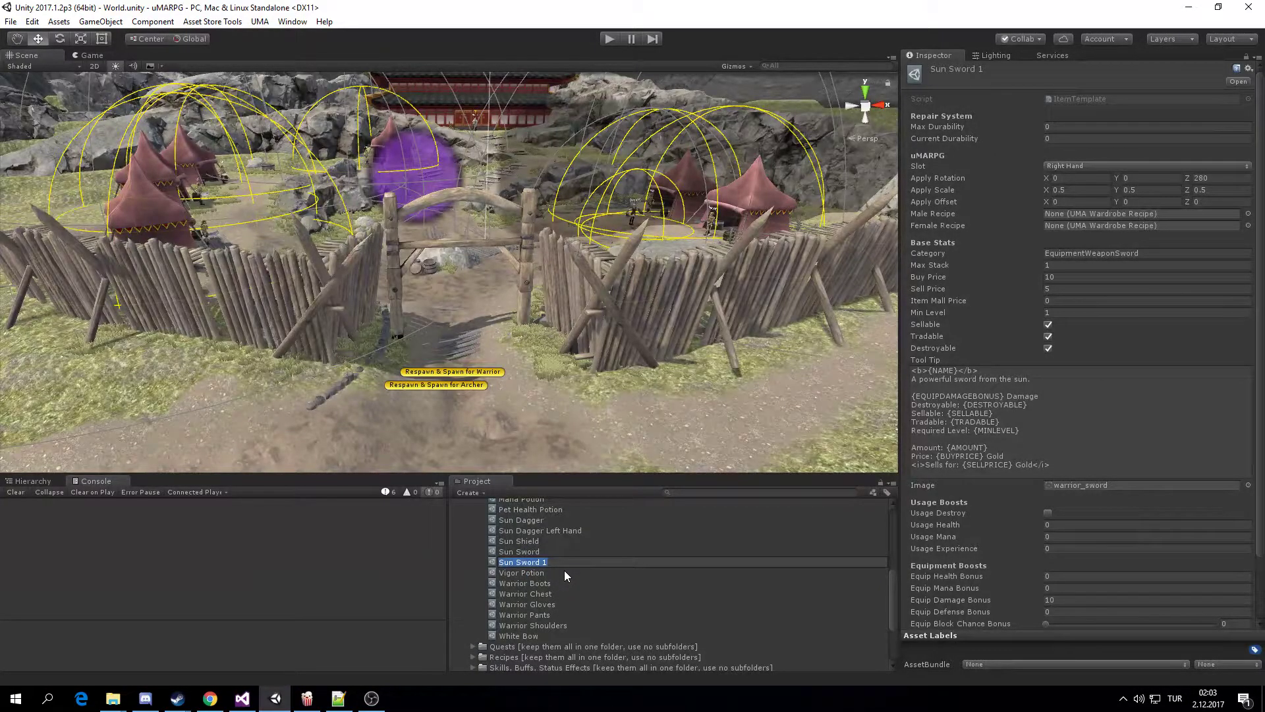
pyautogui.write('Sword Master')
pyautogui.press('Return')
pyautogui.press('F2')
pyautogui.write('Master Word')
pyautogui.press('Return')
# - Set Master Sword's model prefab to the Sword25 prefab from MYFG-Weapon Pack/Perfabs/Sword
pyautogui.scroll(-2, 954, 556)
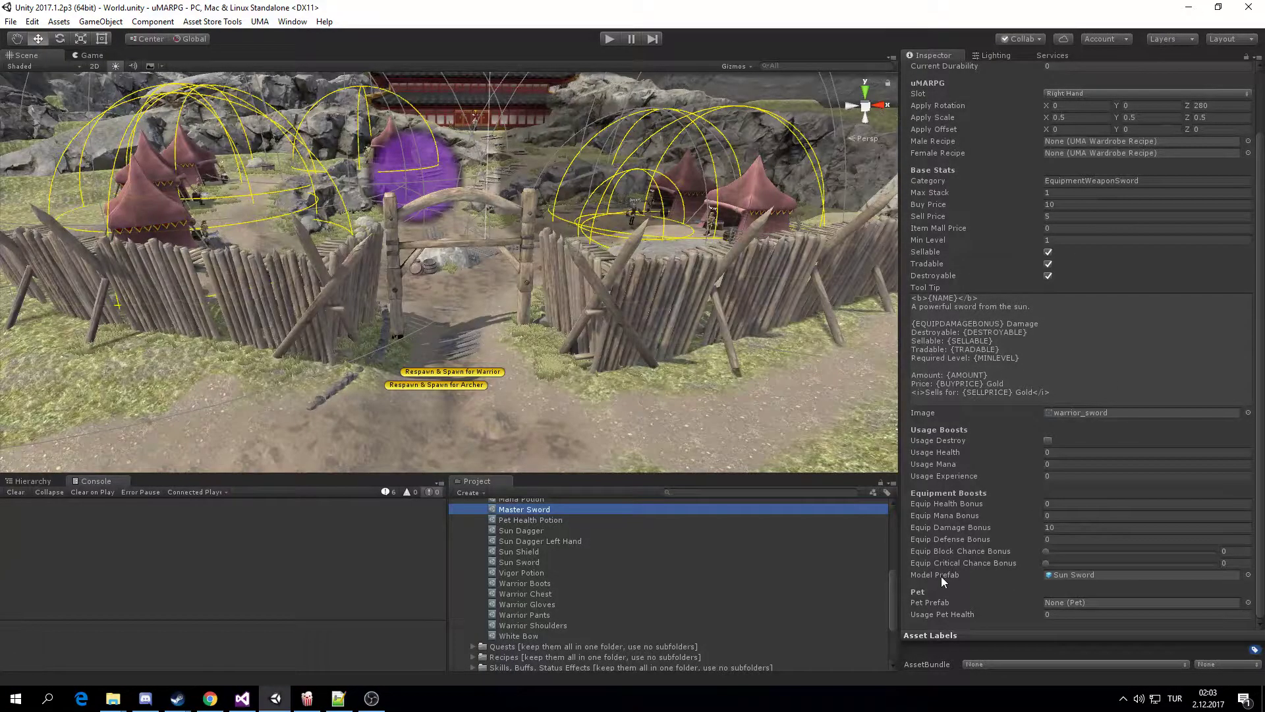
pyautogui.click(1248, 574)
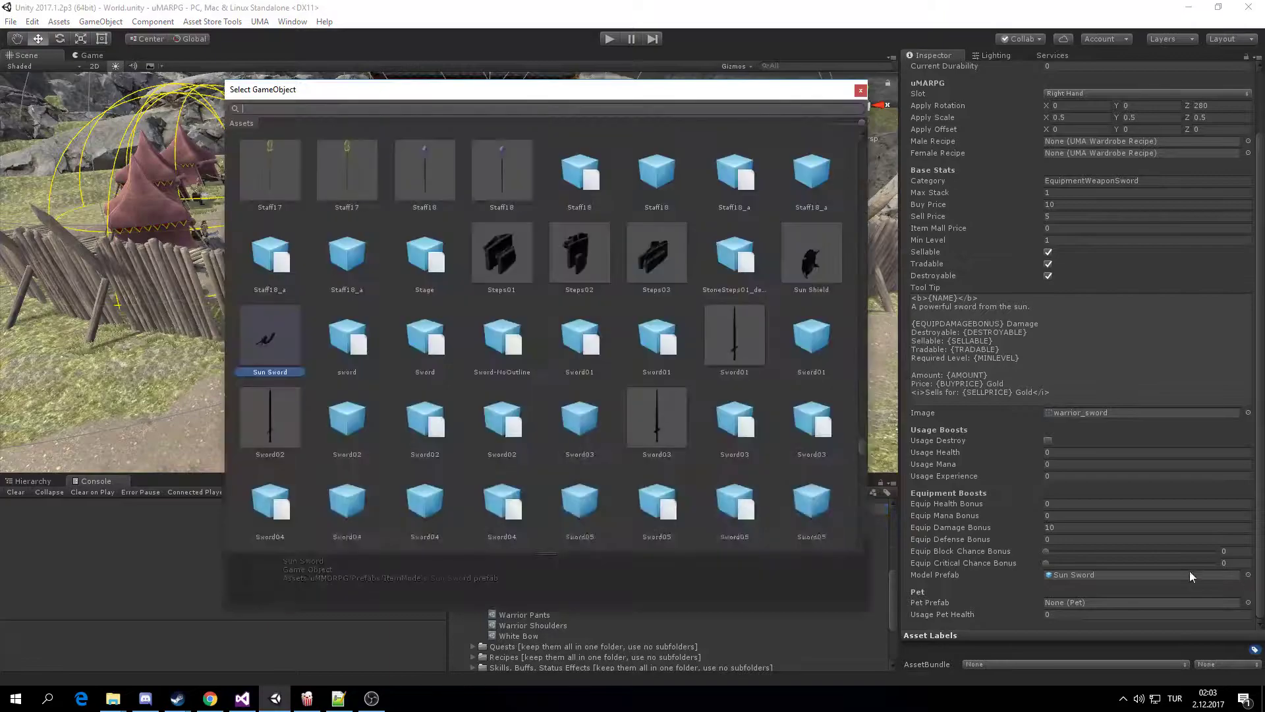
pyautogui.write('Sword25')
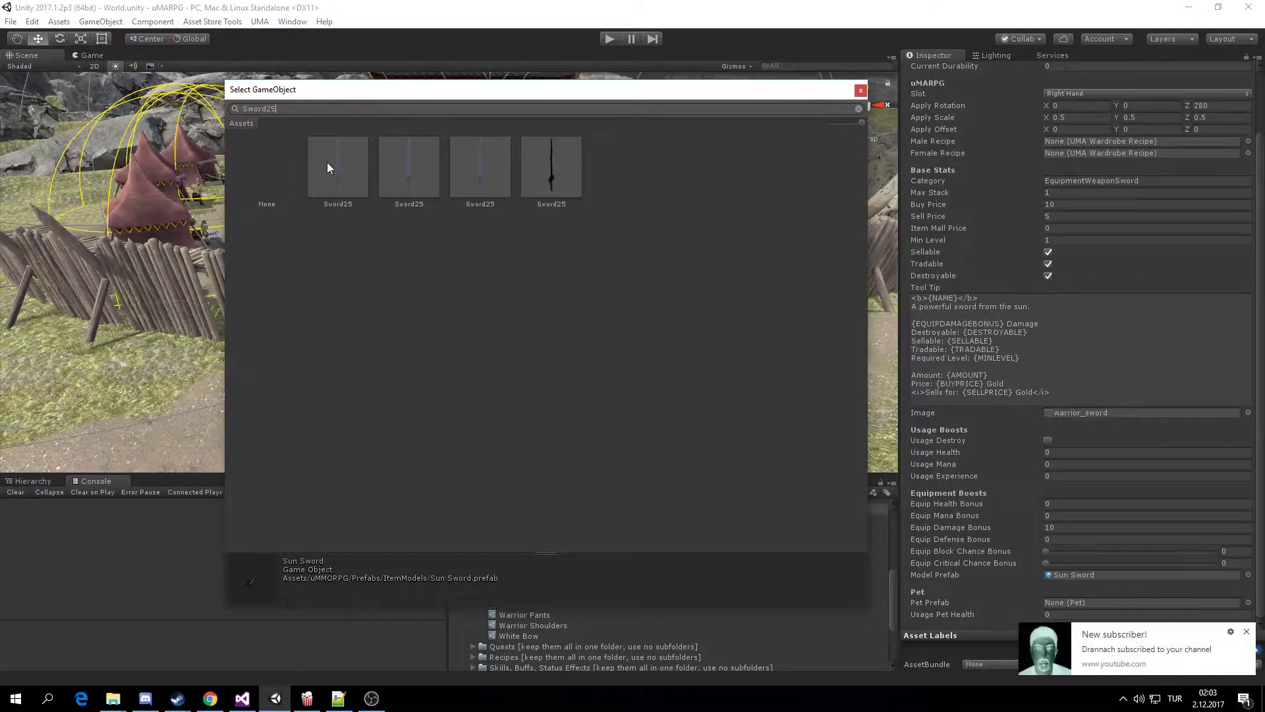
pyautogui.click(343, 167)
pyautogui.click(409, 171)
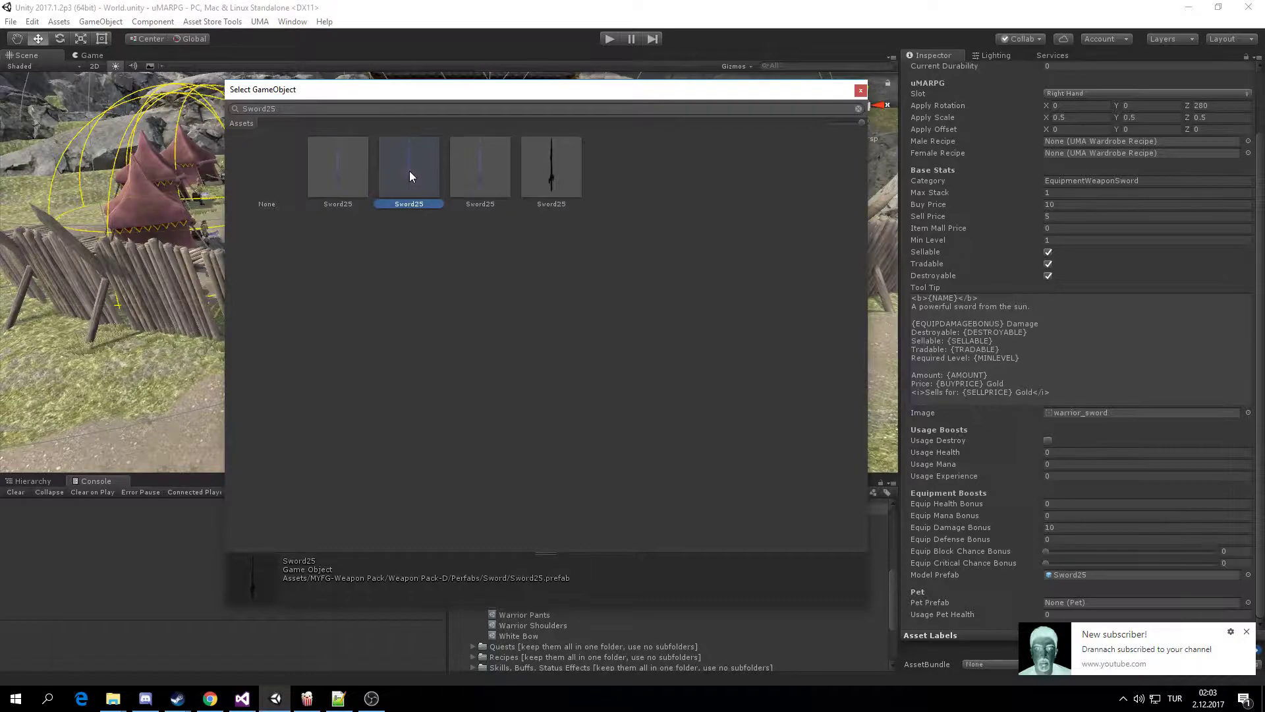
pyautogui.click(468, 176)
pyautogui.click(432, 170)
pyautogui.click(562, 176)
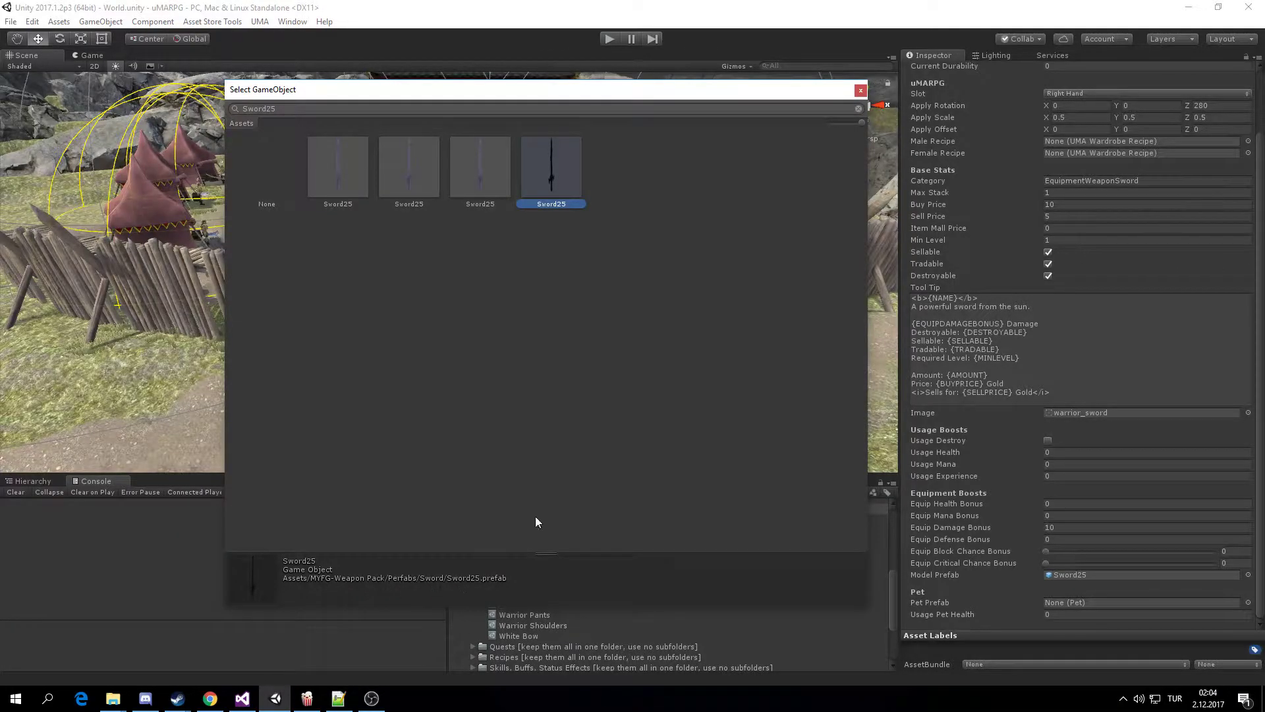
pyautogui.doubleClick(566, 166)
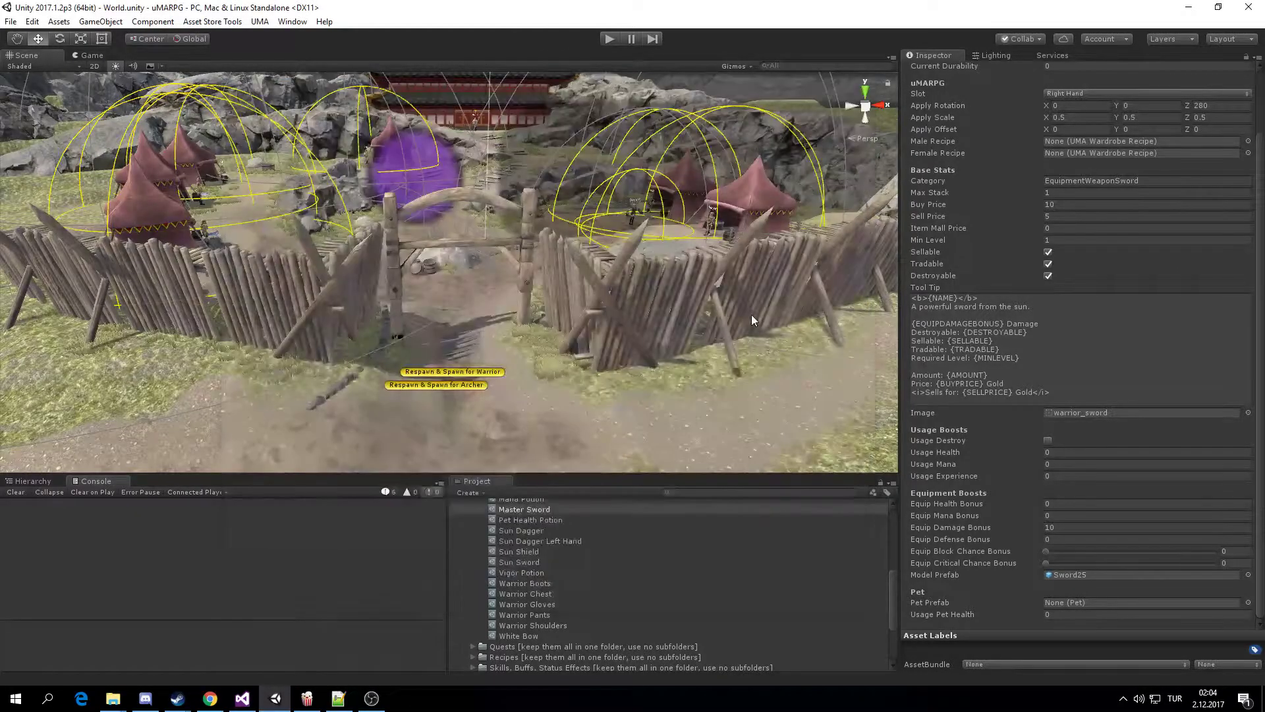
pyautogui.click(1088, 572)
# - Review the slot options for Master Sword and choose Right Hand
pyautogui.scroll(3, 1051, 435)
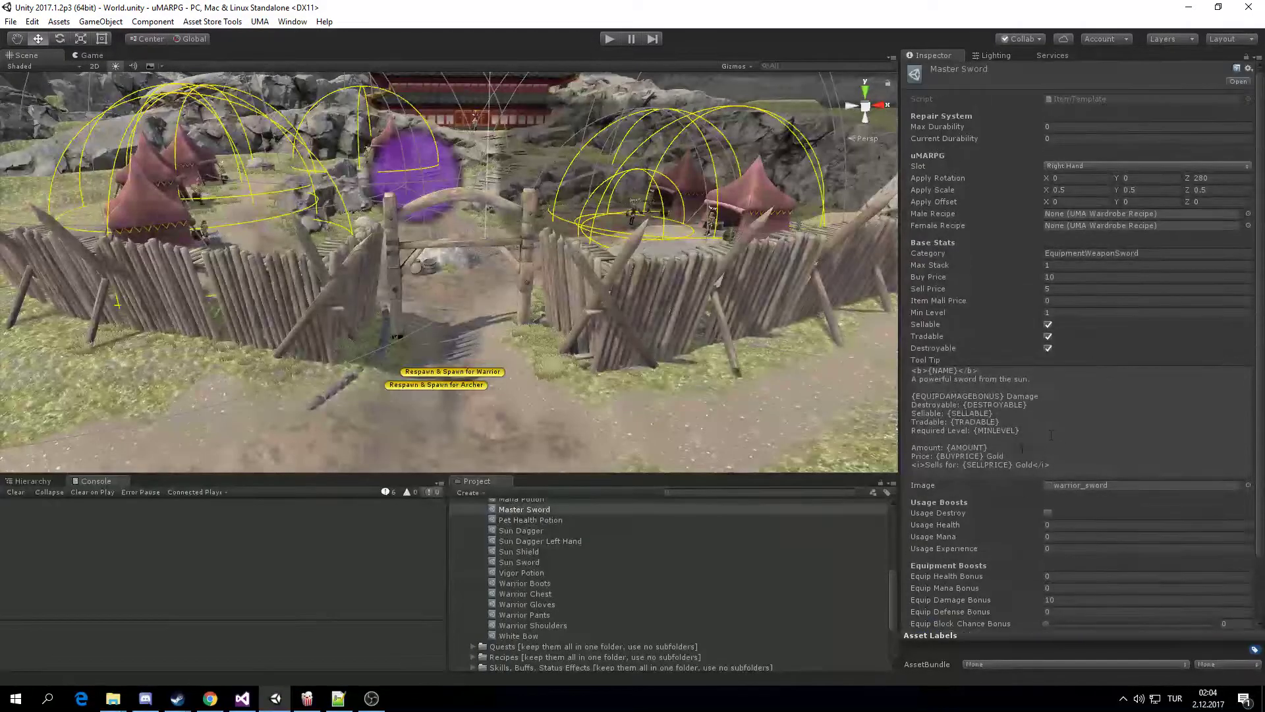
pyautogui.click(1074, 166)
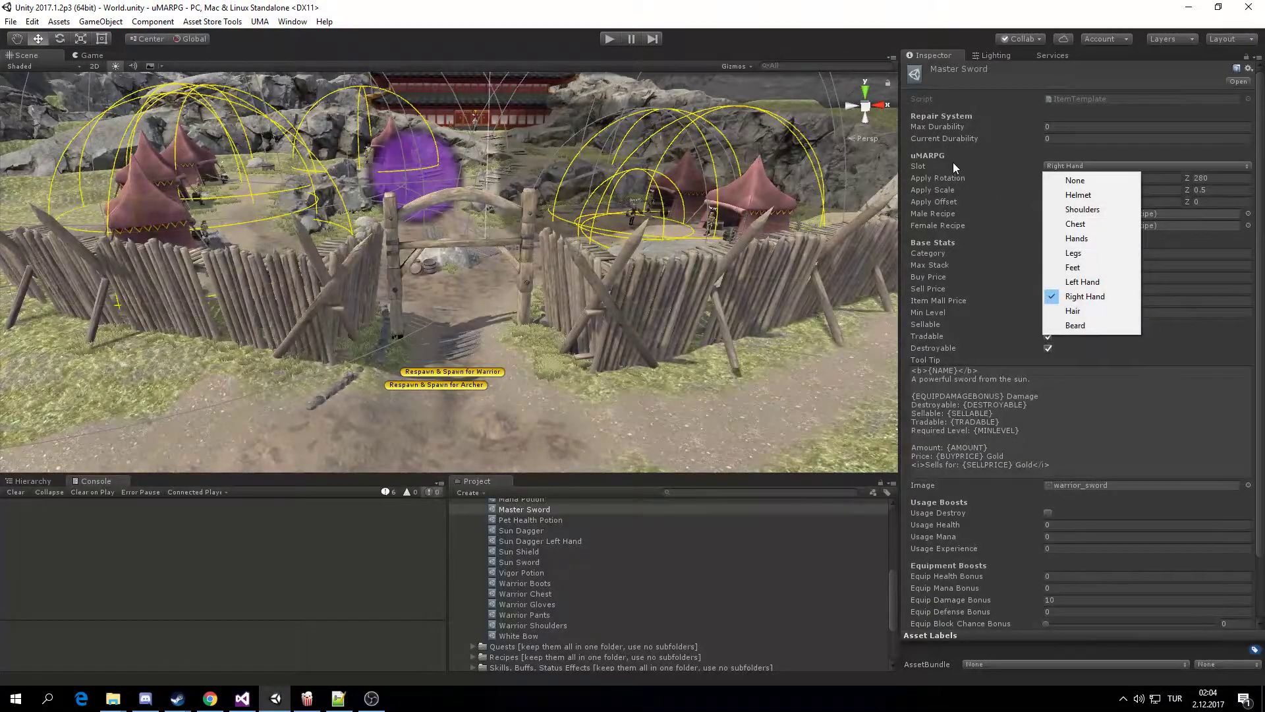
pyautogui.click(1088, 295)
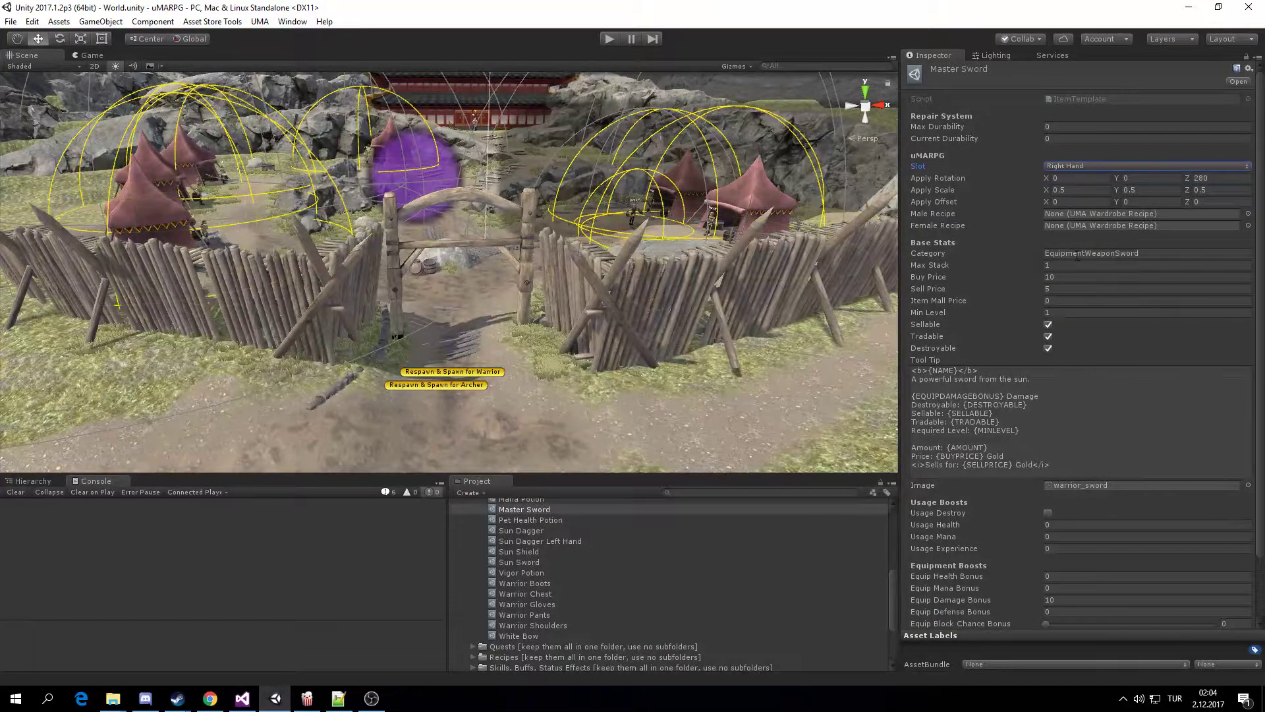
# - Set Master Sword's applied scale to 1 on X, Y and Z, and its Z rotation to 0
pyautogui.click(1071, 190)
pyautogui.write('1')
pyautogui.click(1145, 191)
pyautogui.write('1')
pyautogui.click(1217, 190)
pyautogui.write('1')
pyautogui.click(1217, 178)
pyautogui.write('0')
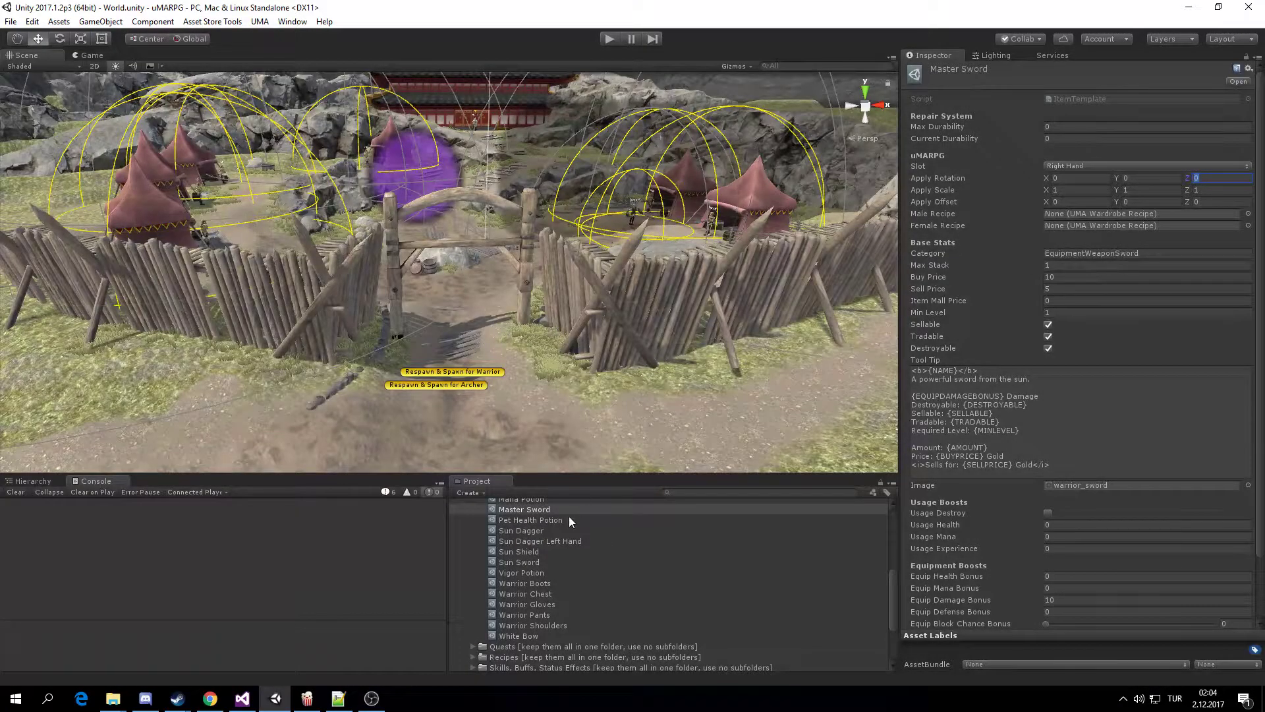
pyautogui.scroll(3, 559, 548)
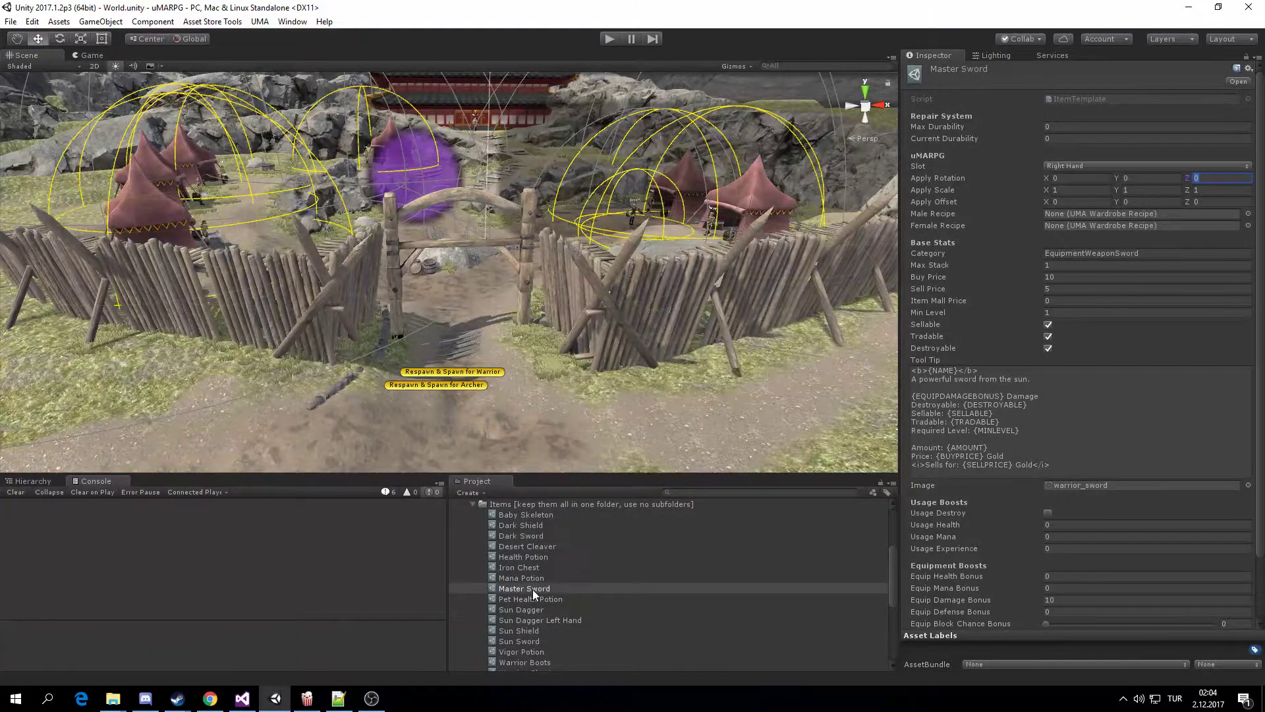
# - Open the Warrior player prefab from uMMORPG/Addons/OaStudios/uMARPG/Prefabs/Entities/Players
pyautogui.click(532, 590)
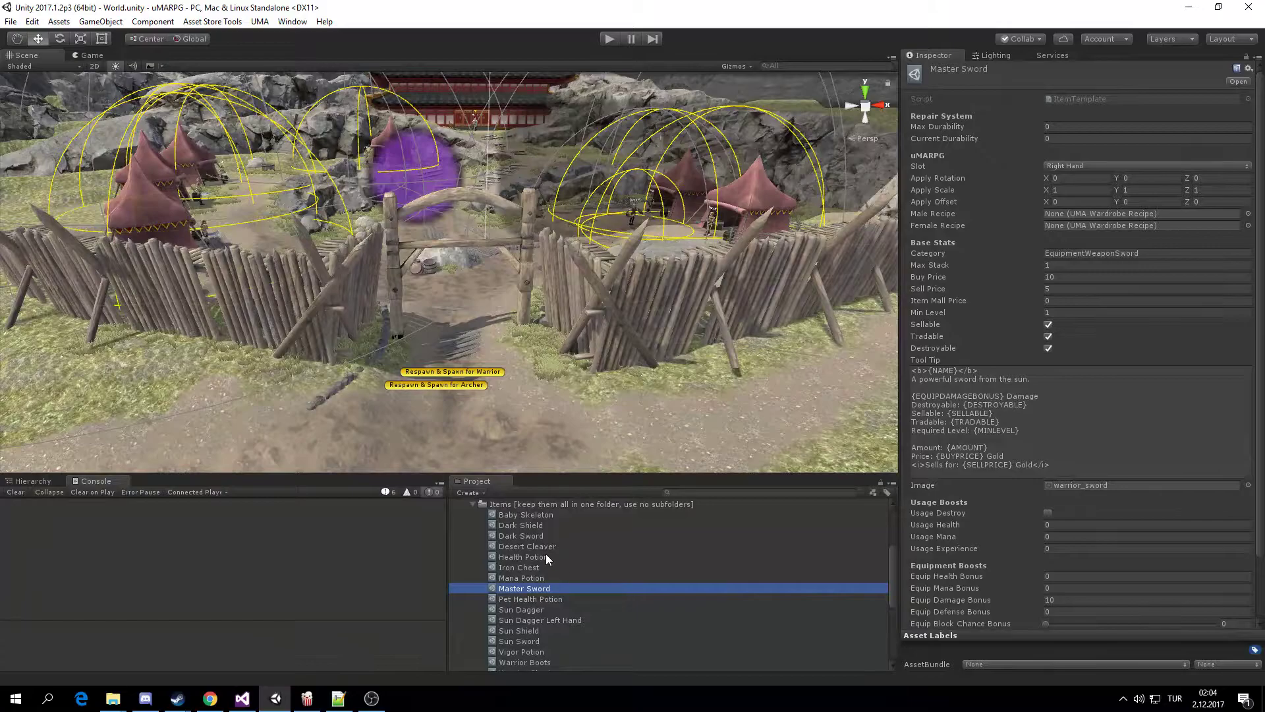
pyautogui.scroll(3, 523, 563)
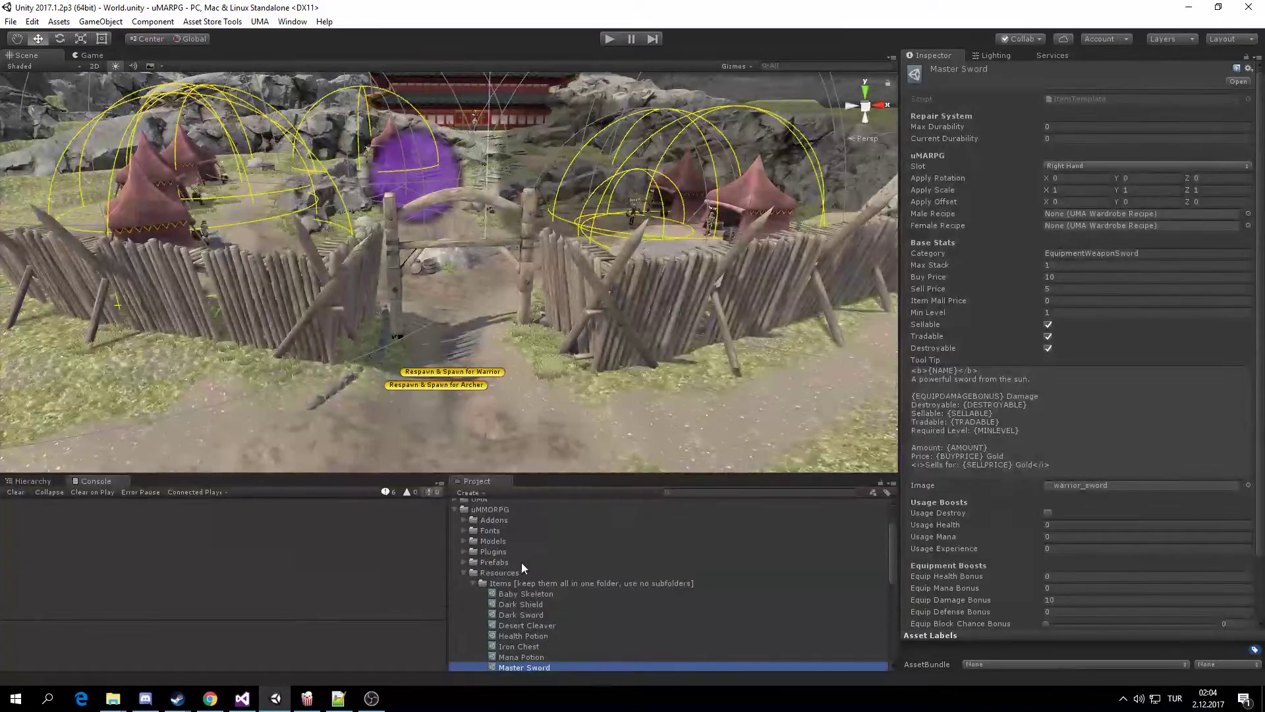
pyautogui.click(464, 520)
pyautogui.click(472, 531)
pyautogui.click(482, 552)
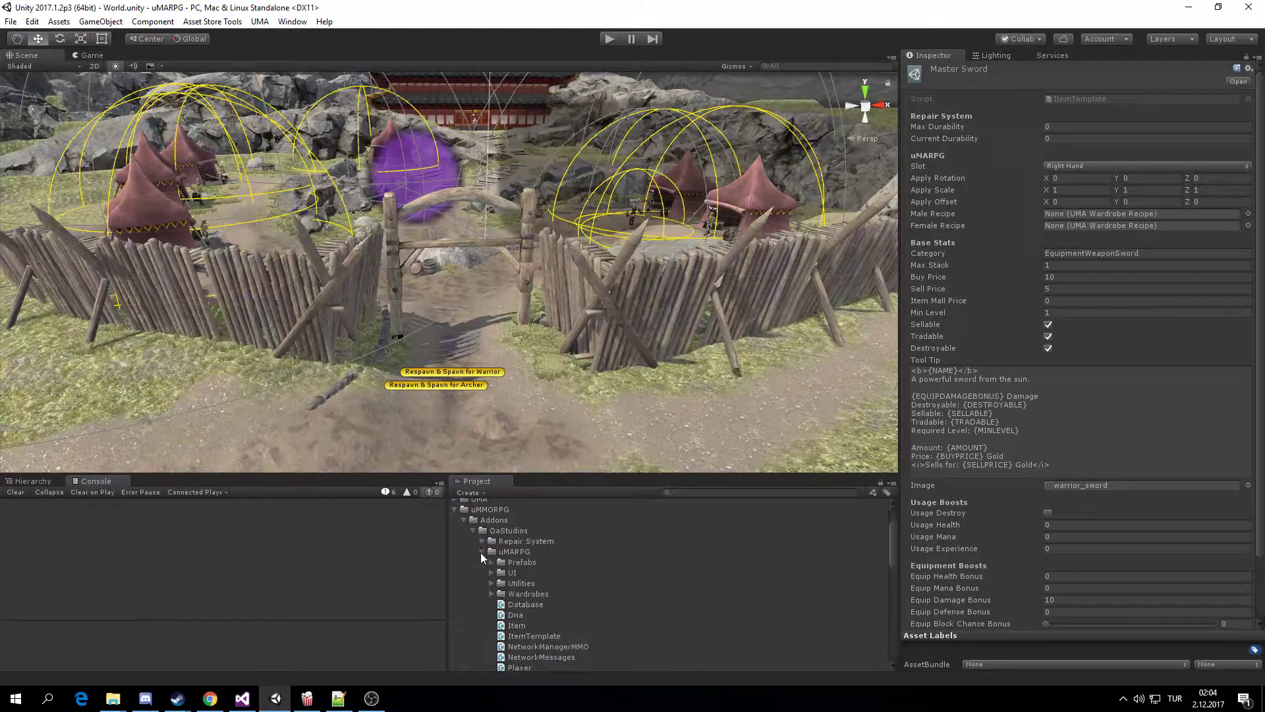
pyautogui.scroll(-2, 500, 556)
pyautogui.click(491, 522)
pyautogui.click(501, 533)
pyautogui.click(510, 544)
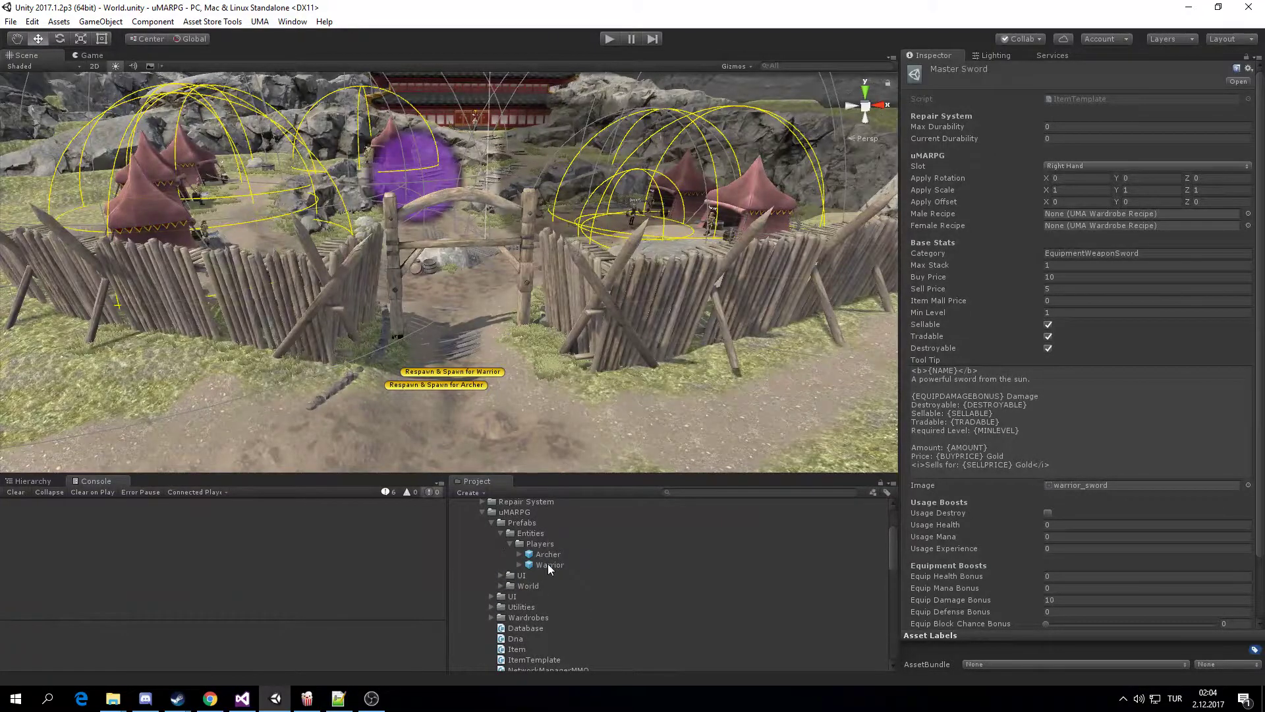
pyautogui.click(547, 565)
# - Increase the Warrior's default inventory items to 7 and assign Master Sword to Element 6
pyautogui.moveTo(932, 301); pyautogui.dragTo(925, 530)
pyautogui.scroll(-17, 953, 416)
pyautogui.scroll(-3, 962, 358)
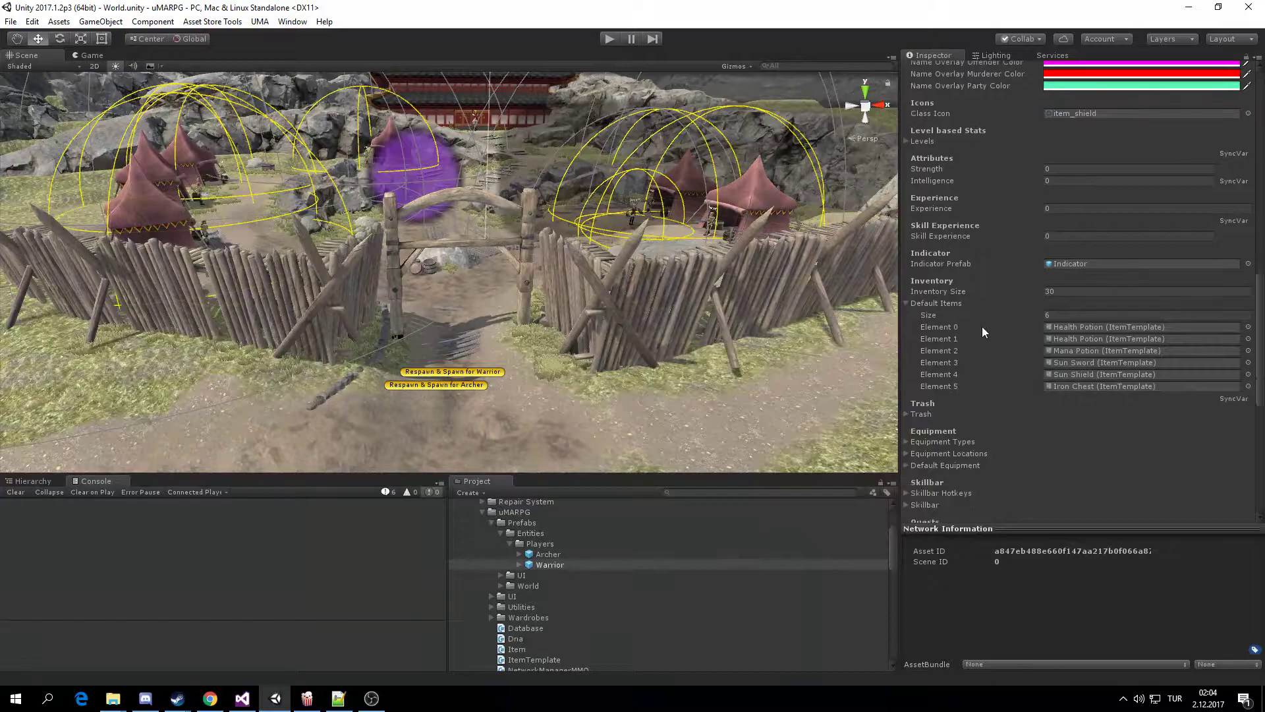
pyautogui.click(1059, 316)
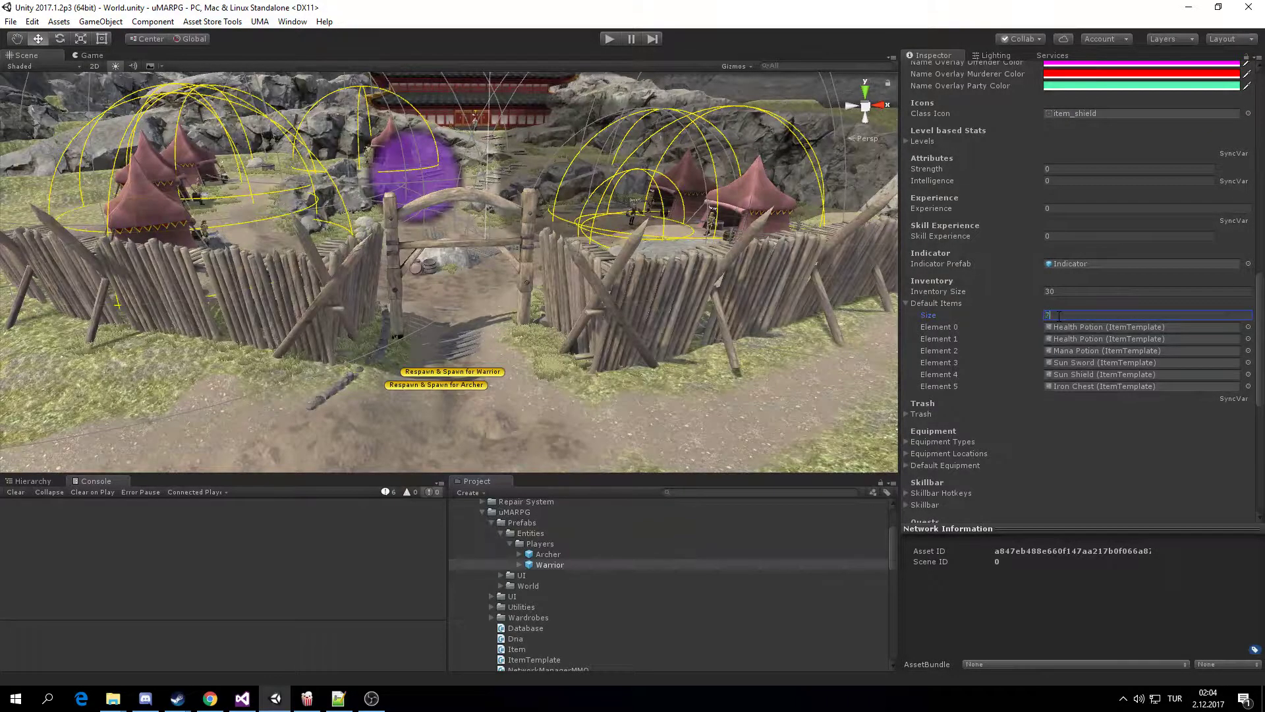
pyautogui.press('Return')
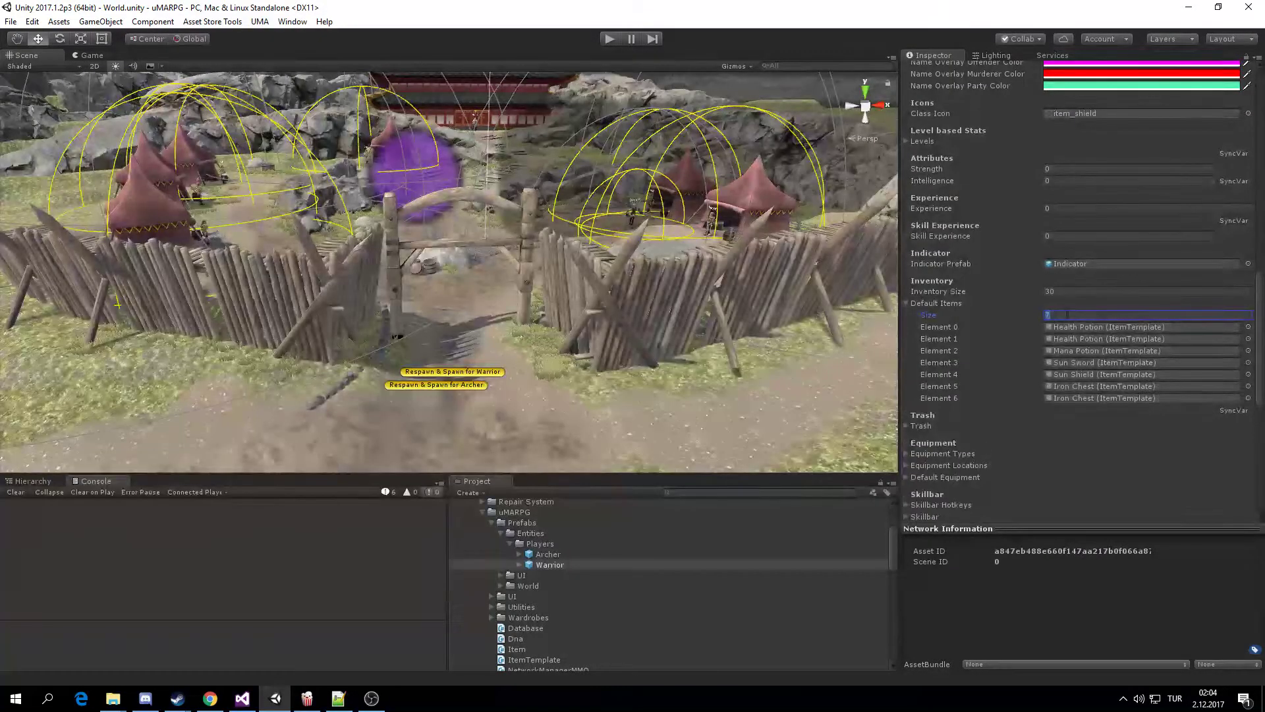
pyautogui.click(1248, 399)
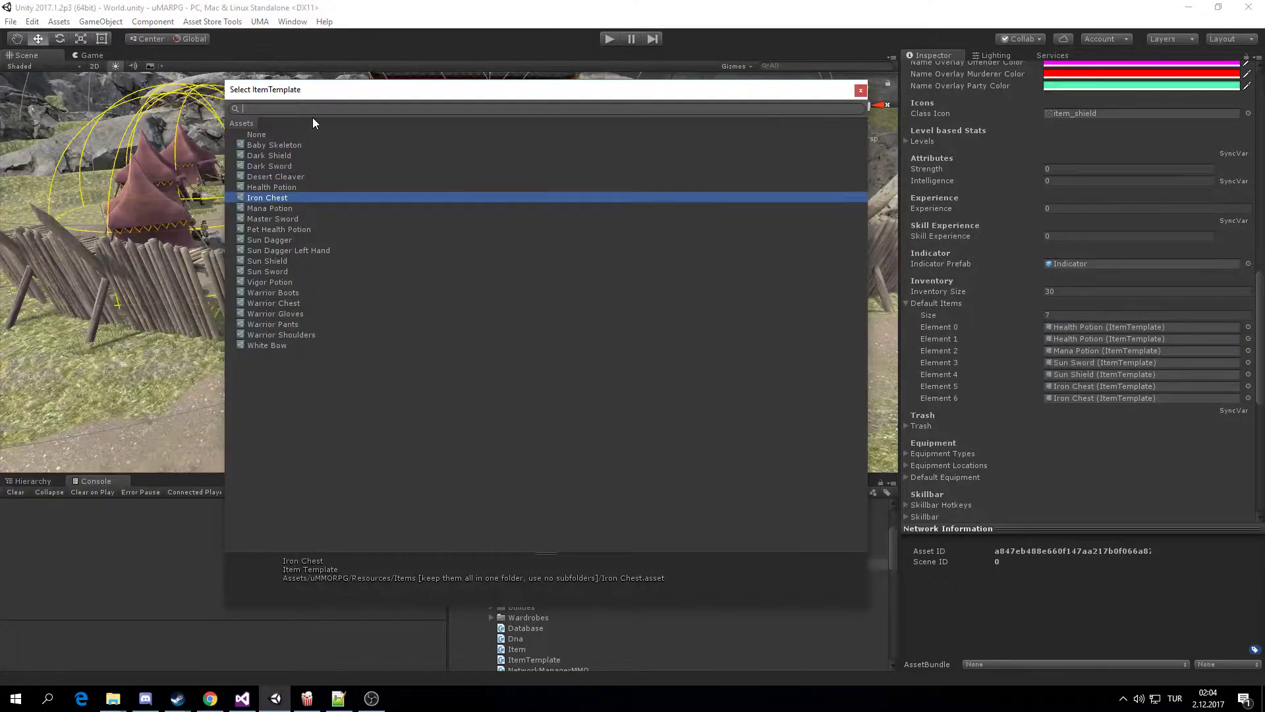
pyautogui.write('Master')
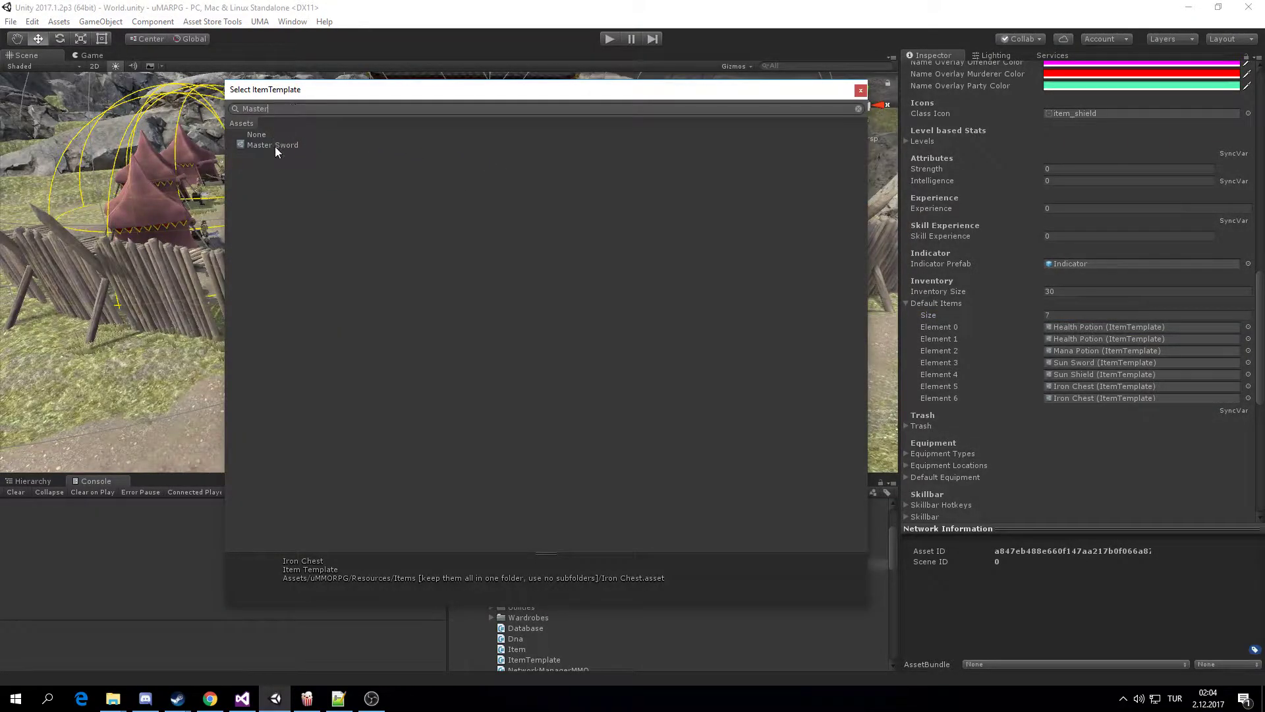
pyautogui.click(275, 146)
pyautogui.click(860, 92)
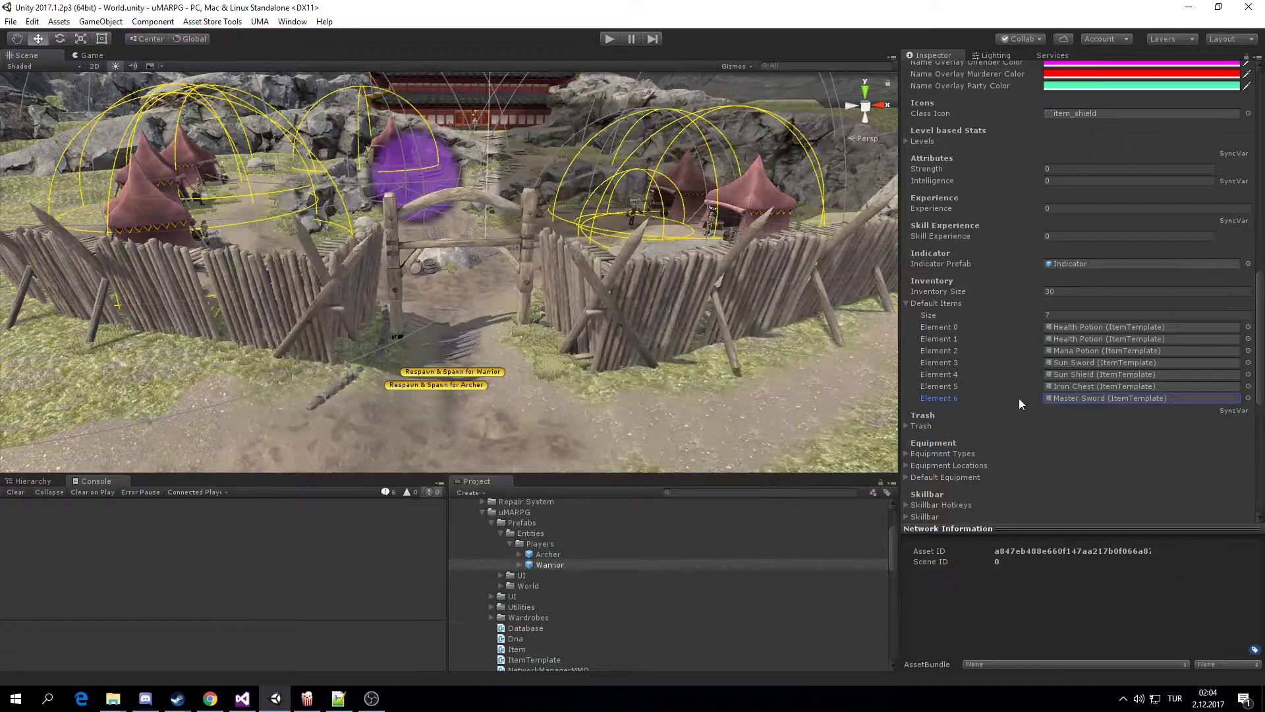
# - Run the game, show the Master Sword template's properties, and log in with Server & Play
pyautogui.click(613, 39)
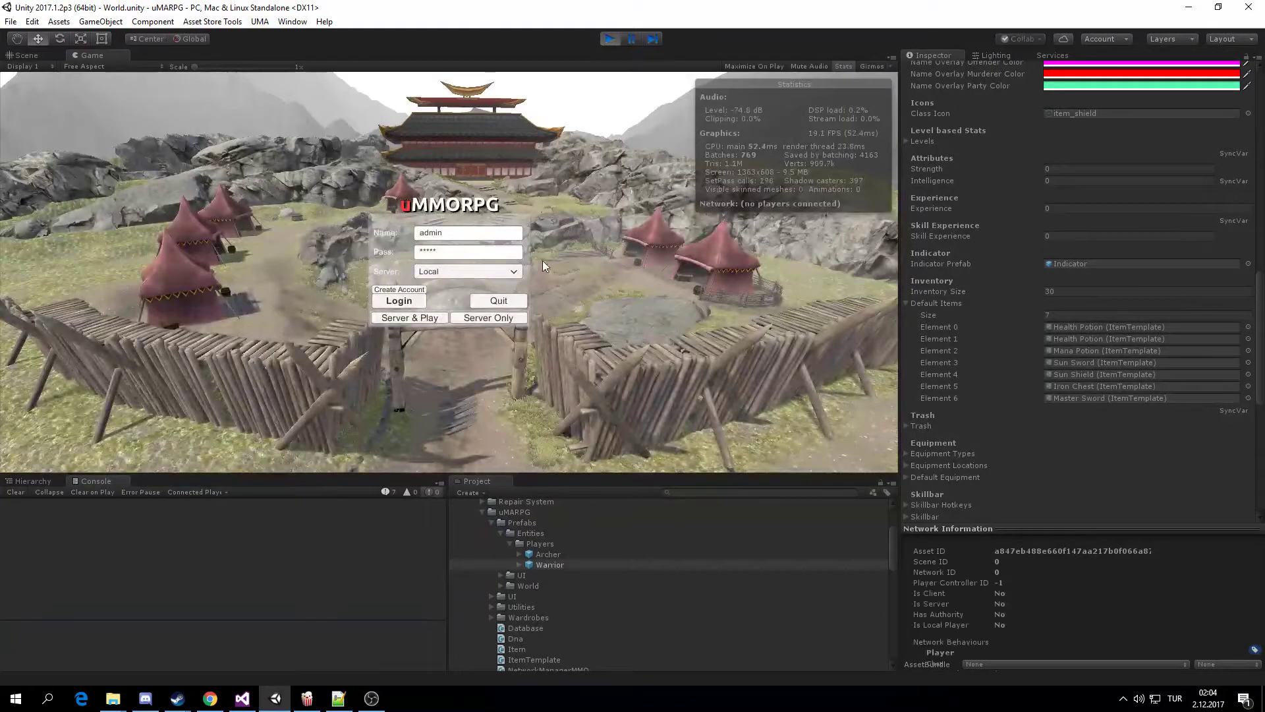
pyautogui.scroll(-10, 528, 585)
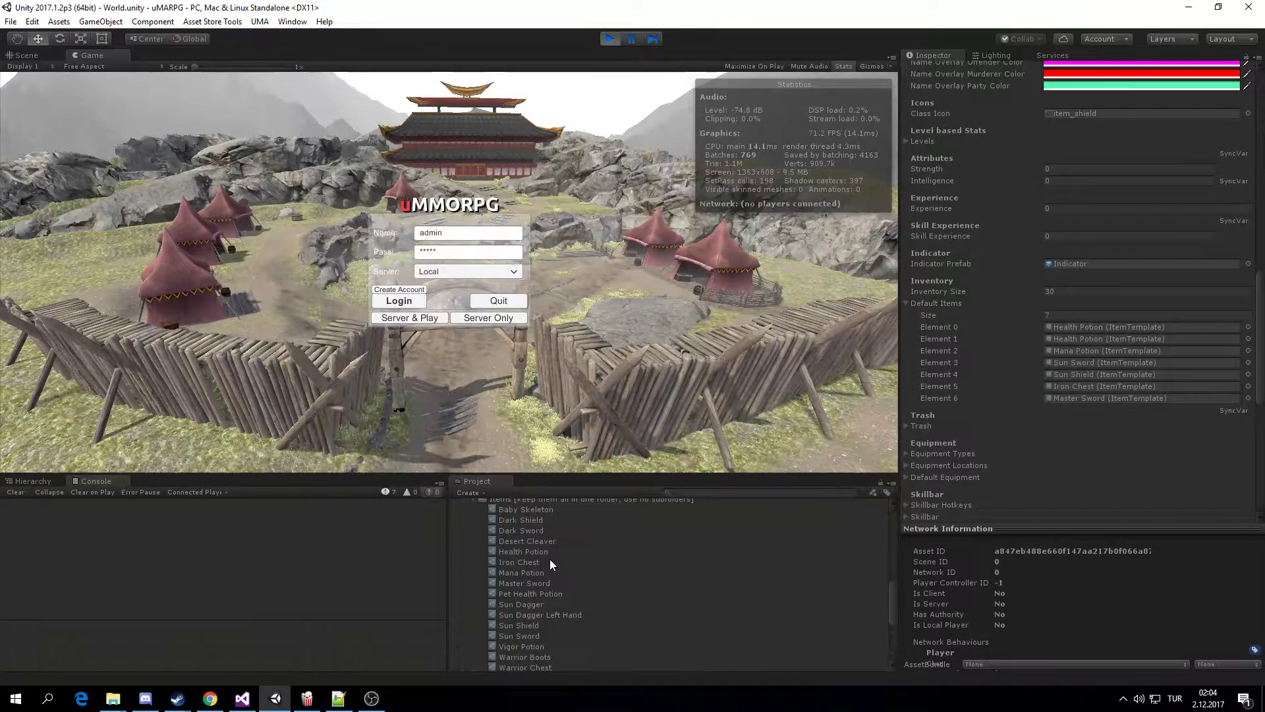
pyautogui.click(535, 582)
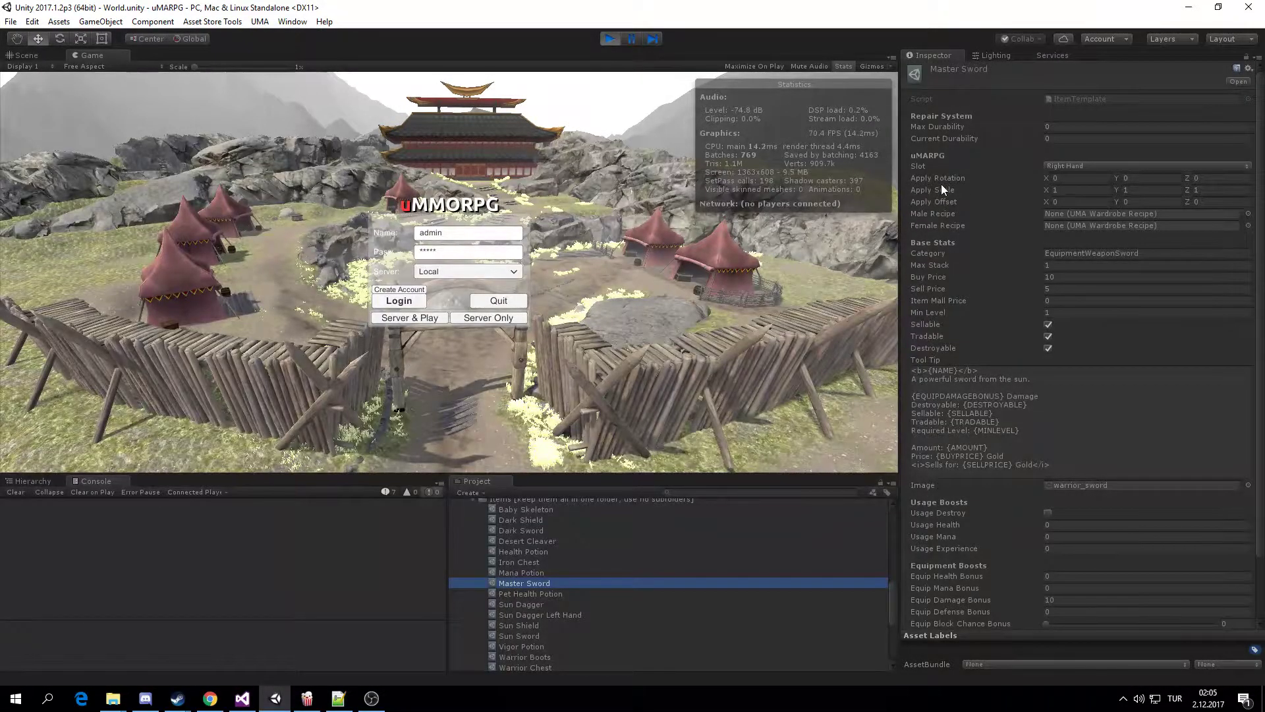
pyautogui.click(421, 317)
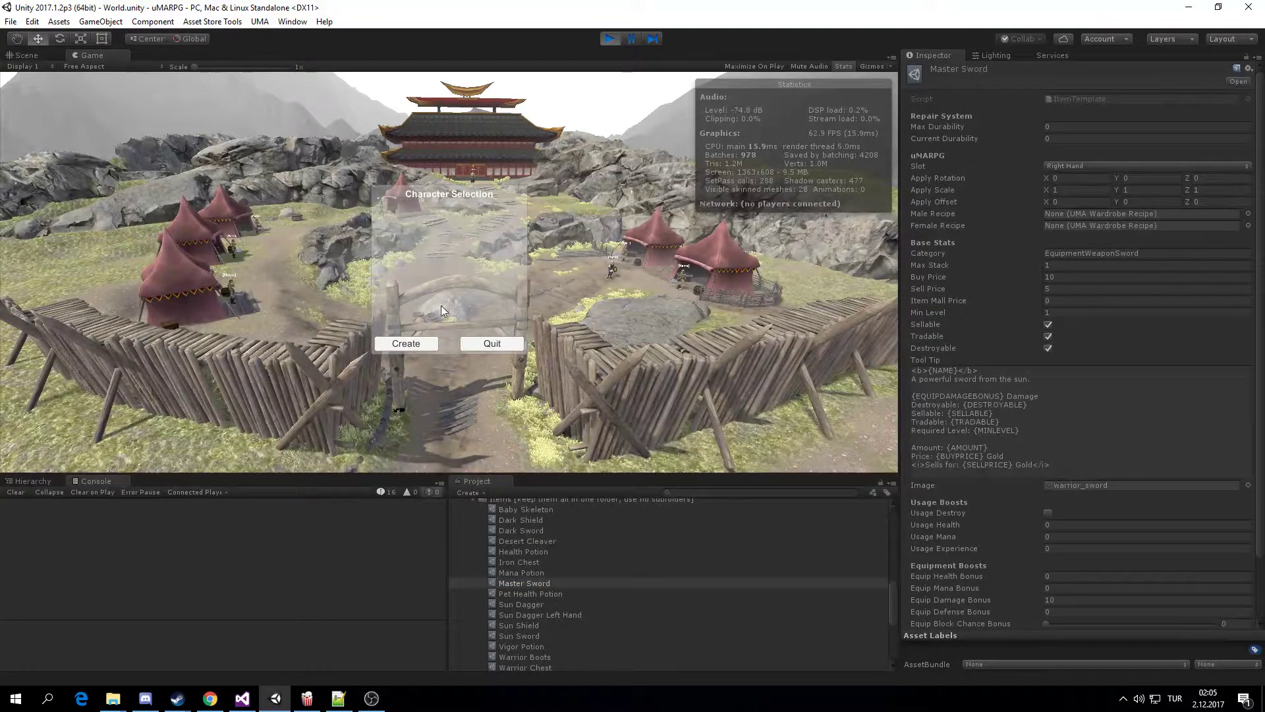
# - Create a male Warrior character named Asfzxcsdfasdf and enter the world with it
pyautogui.click(412, 341)
pyautogui.click(226, 122)
pyautogui.write('Asfzxcsdfasdf')
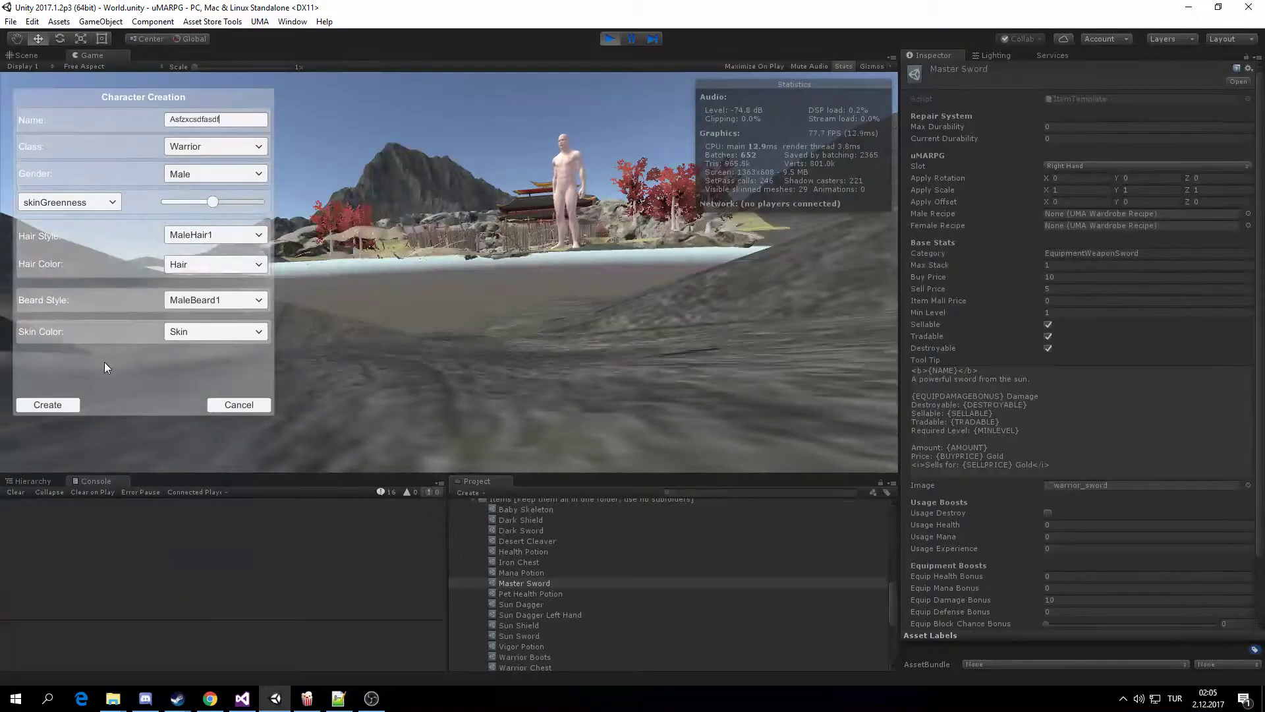
pyautogui.click(73, 404)
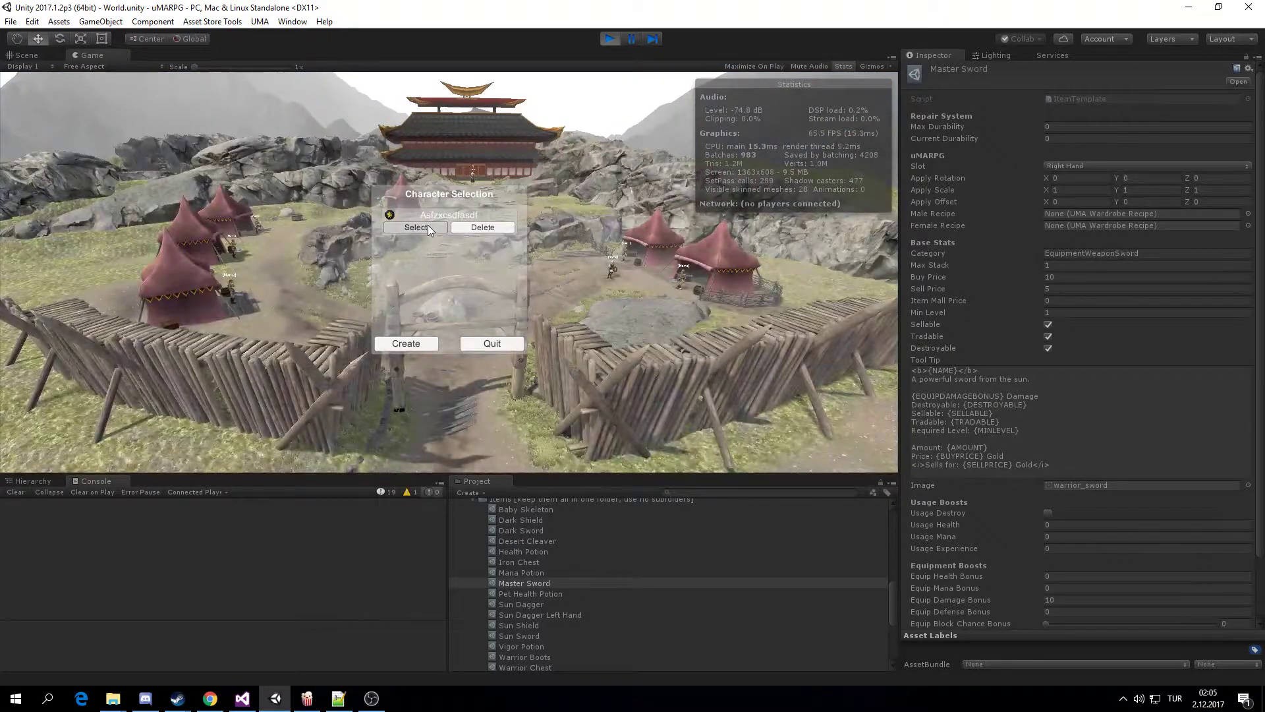
pyautogui.click(416, 227)
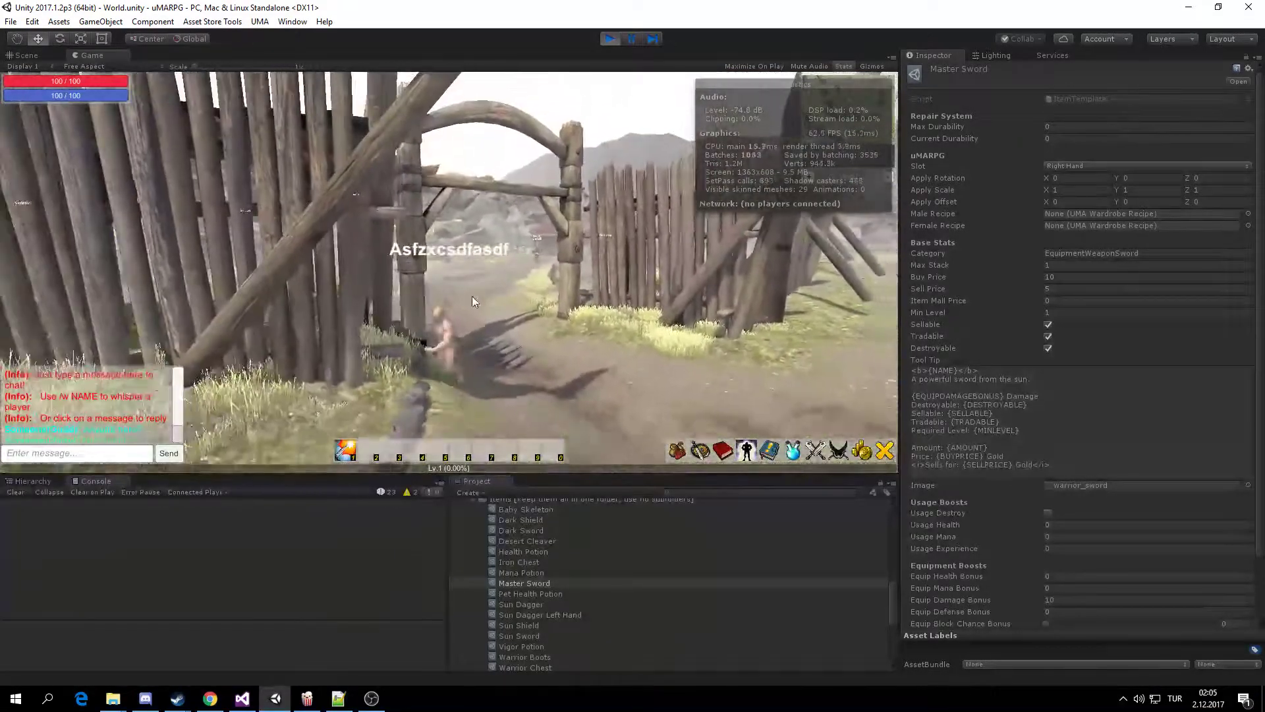
# - Show the character's inventory and equipment, equip the Master Sword, and view it up close
pyautogui.press('i')
pyautogui.press('u')
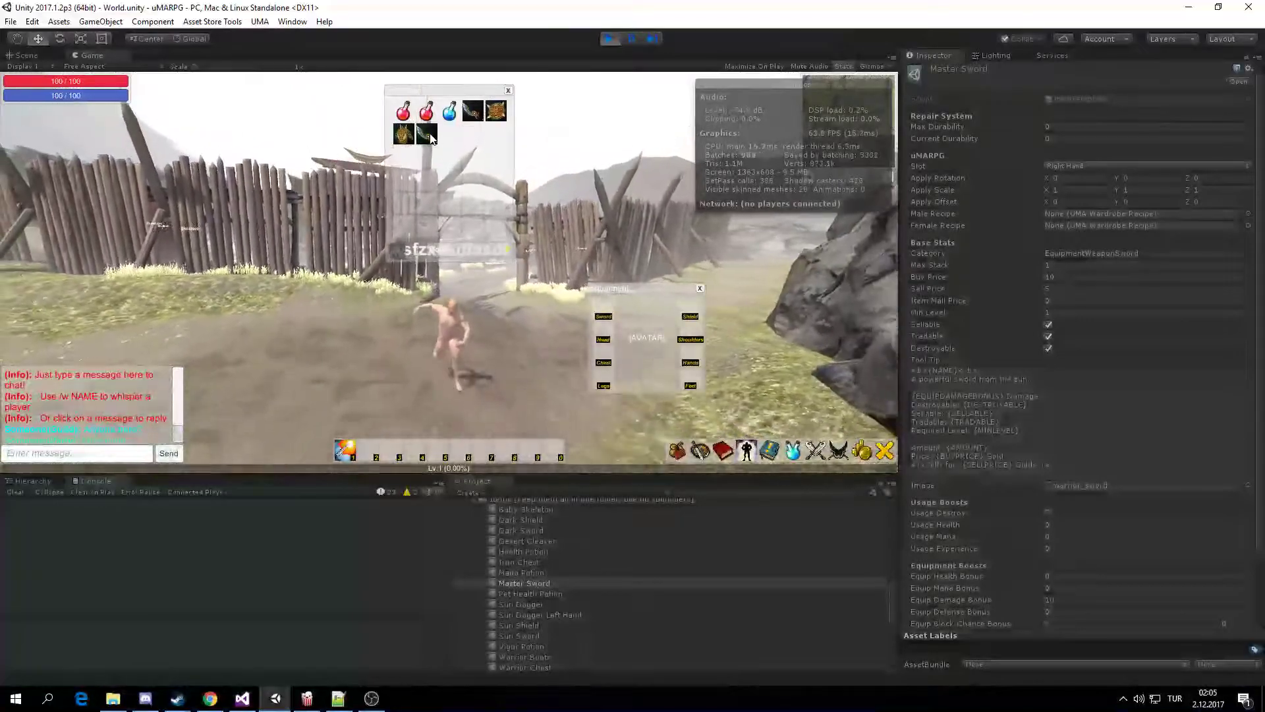
pyautogui.click(428, 135)
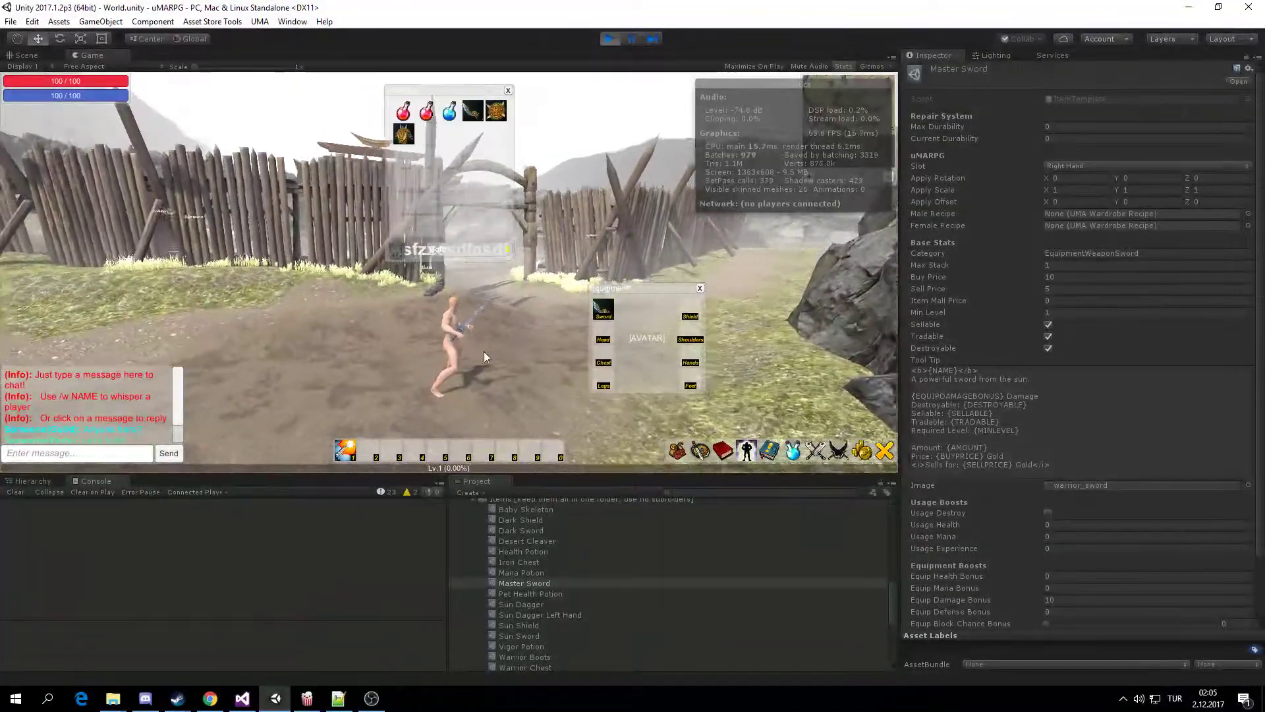
pyautogui.scroll(4, 484, 351)
pyautogui.moveTo(464, 369); pyautogui.dragTo(330, 323, button='right')
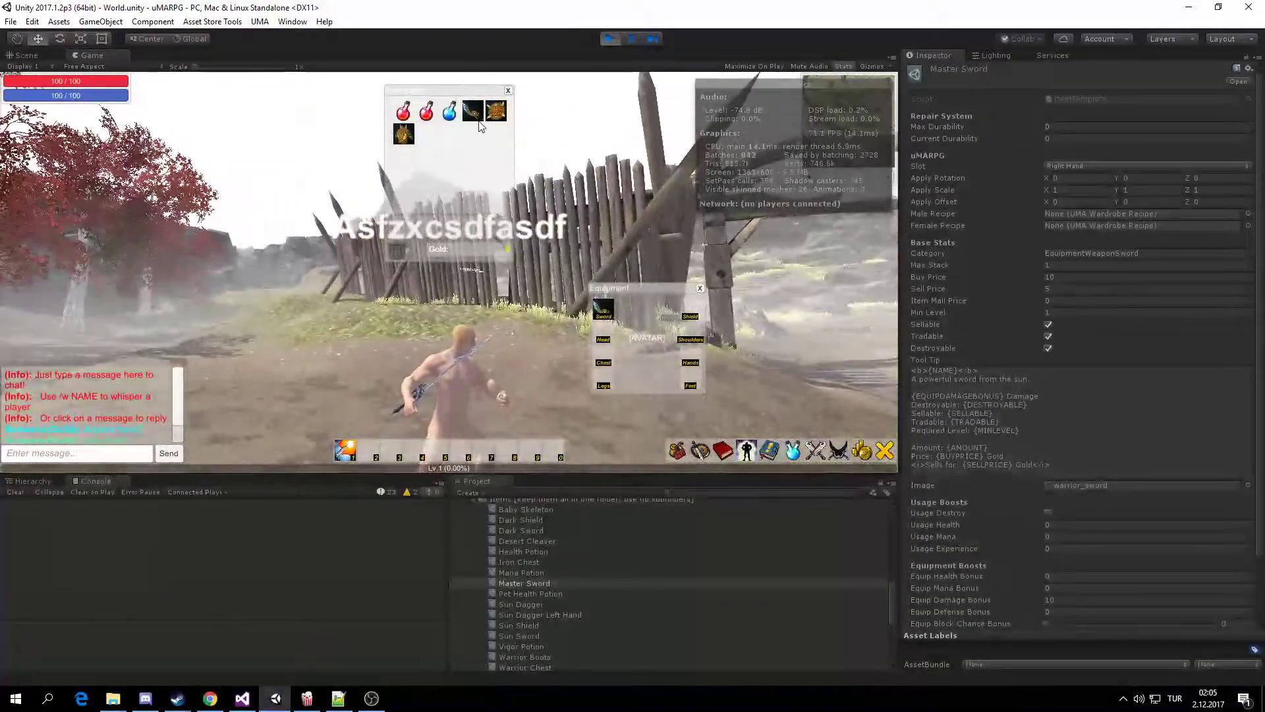
# - Equip the Sun Shield and examine sword and shield on the character from several angles
pyautogui.click(495, 112)
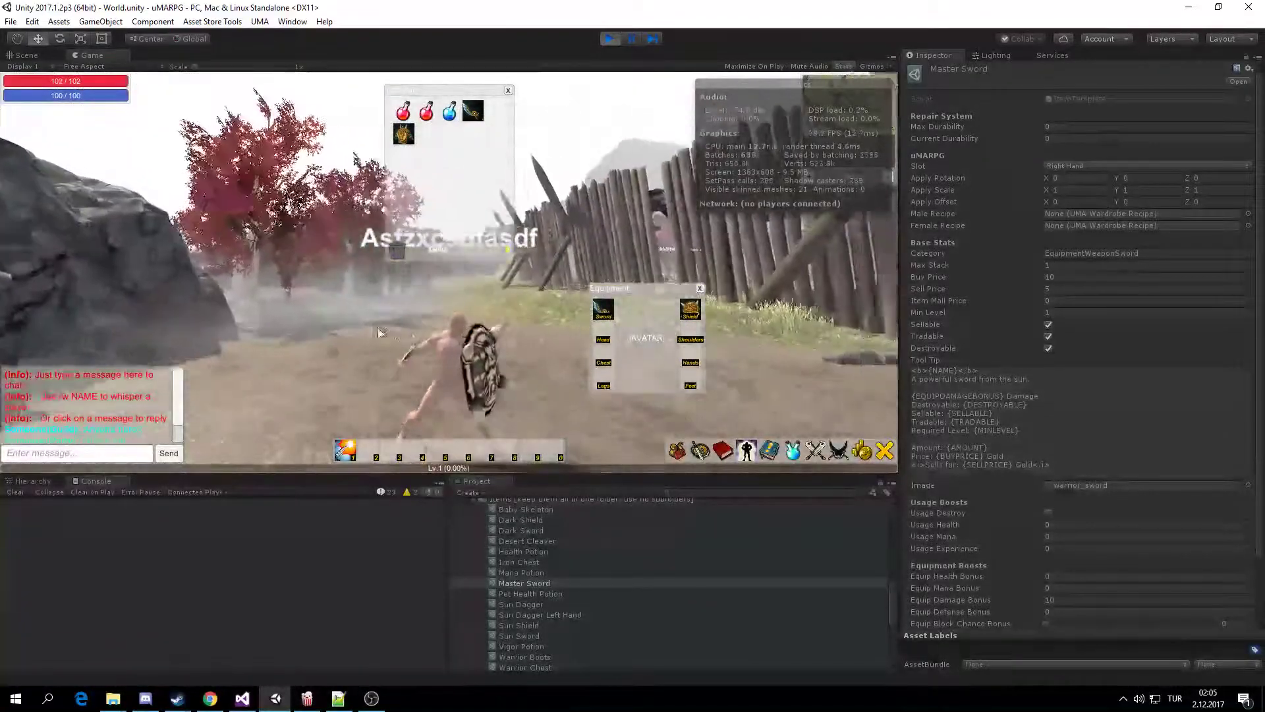
pyautogui.moveTo(378, 333); pyautogui.dragTo(506, 415, button='right')
pyautogui.scroll(2, 350, 392)
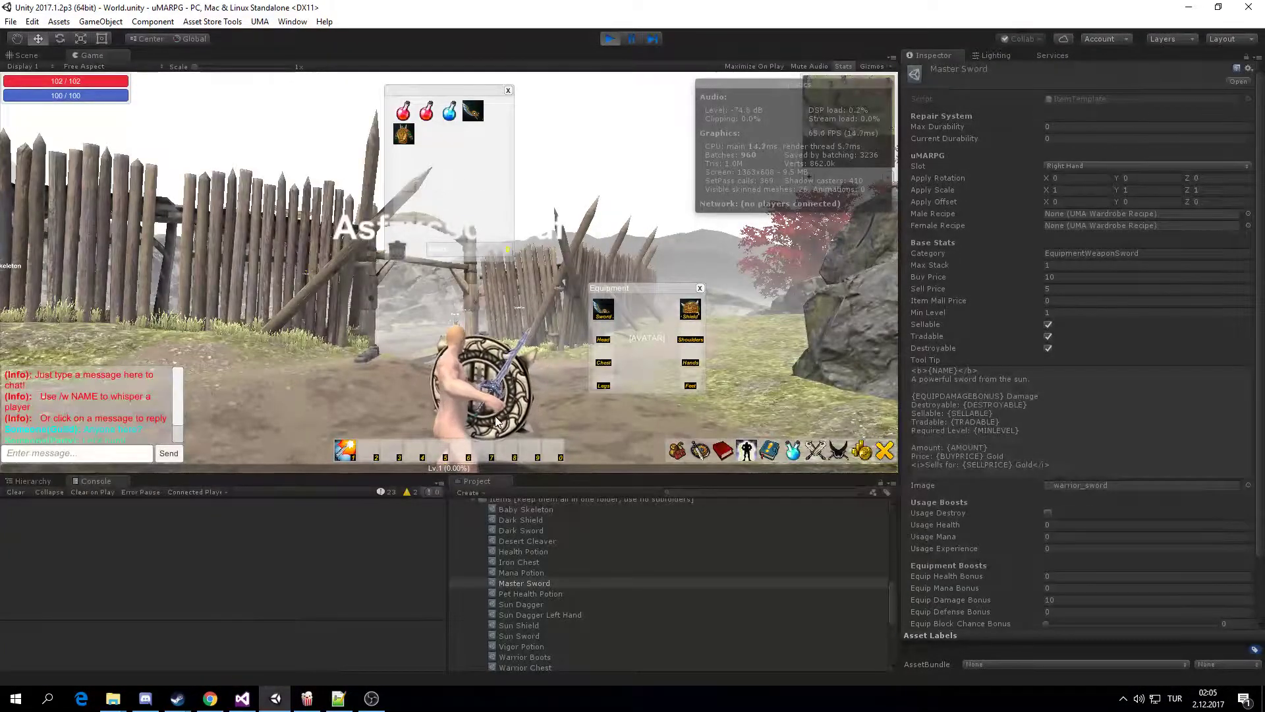
pyautogui.moveTo(495, 416); pyautogui.dragTo(439, 420, button='right')
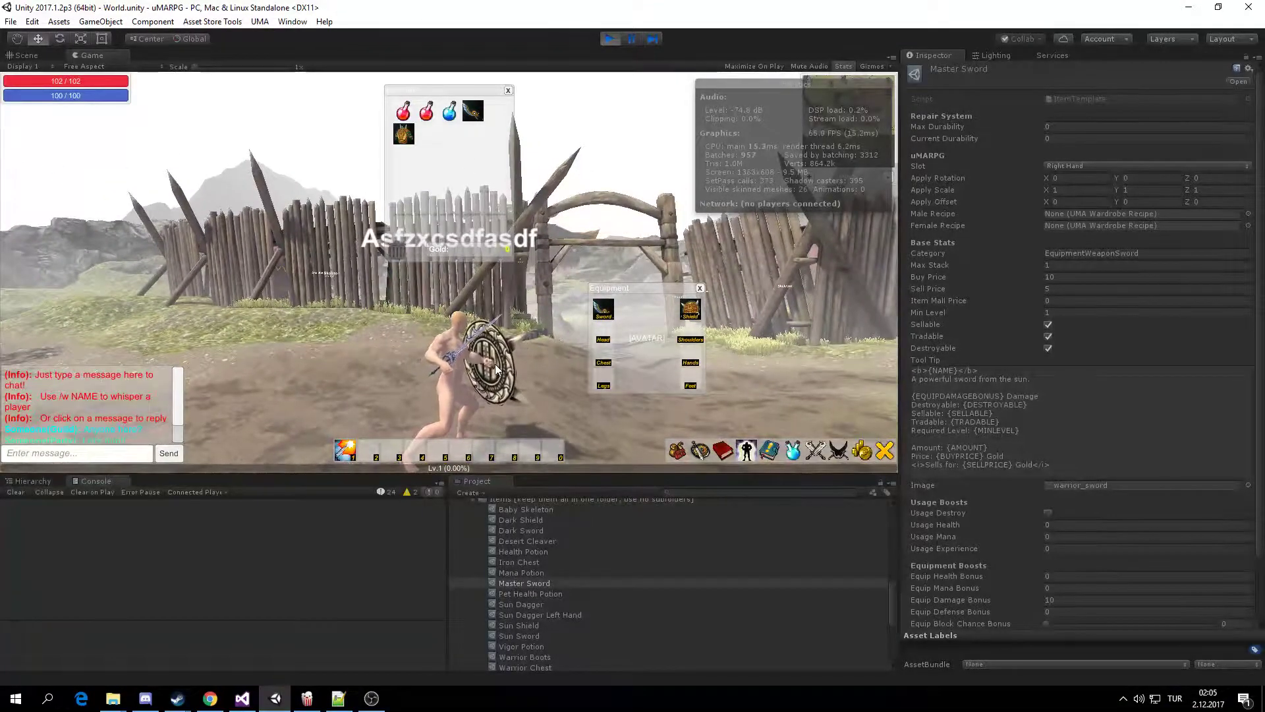
pyautogui.moveTo(496, 370); pyautogui.dragTo(395, 377, button='right')
# - Set the Sun Shield template's applied scale to 0.6 on X, Y and Z
pyautogui.scroll(-1, 556, 604)
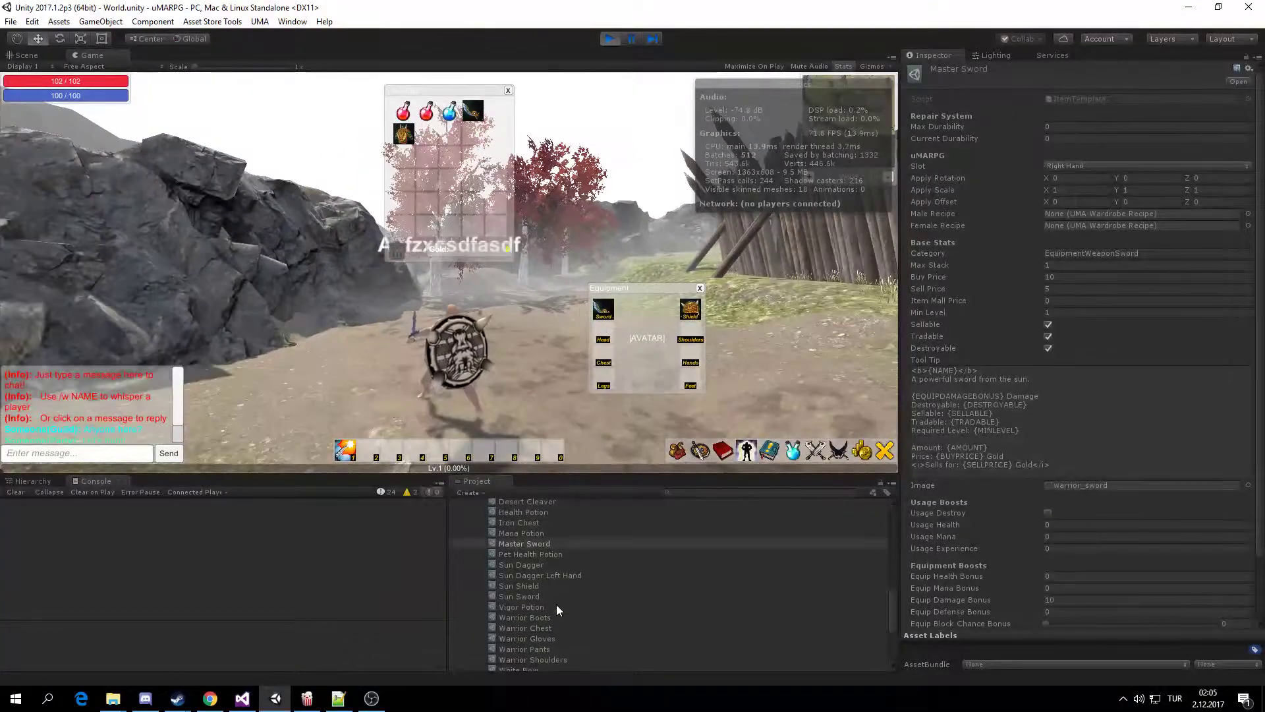
pyautogui.click(539, 585)
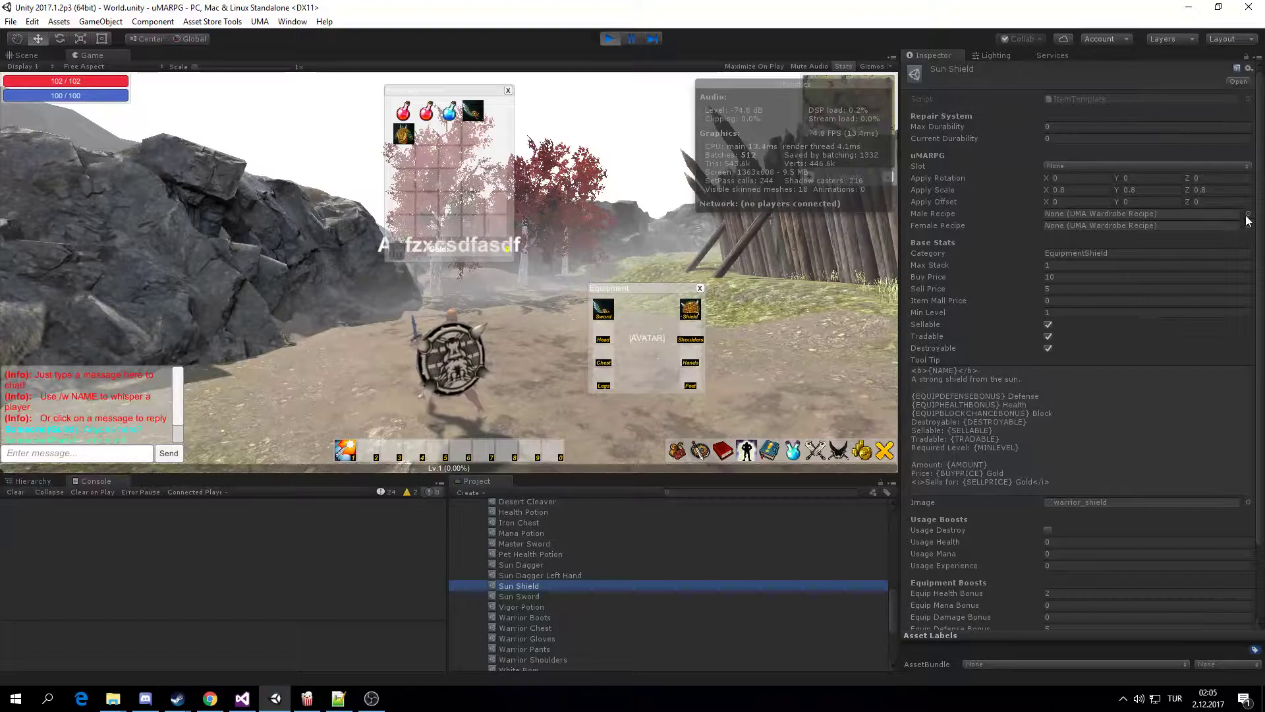
pyautogui.click(1092, 191)
pyautogui.write('0.6')
pyautogui.press('Tab')
pyautogui.write('0.6')
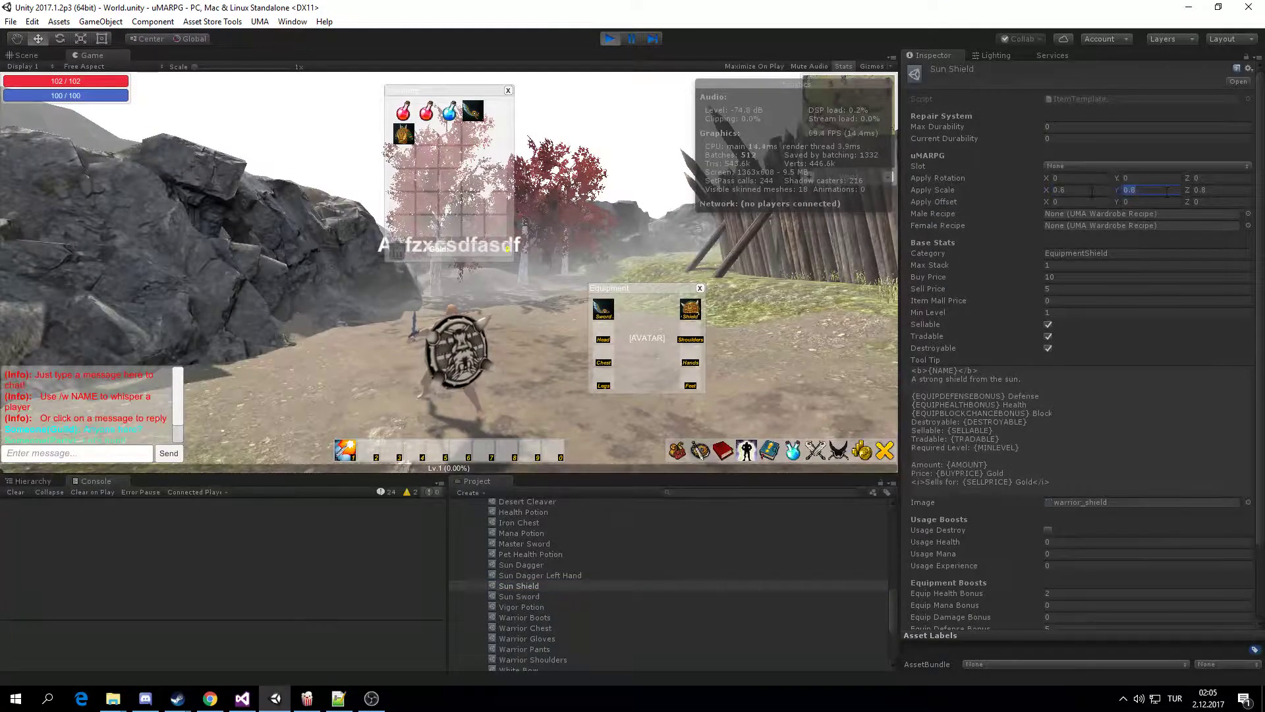
pyautogui.press('Tab')
pyautogui.press('BackSpace')
pyautogui.write('0.6')
pyautogui.press('Return')
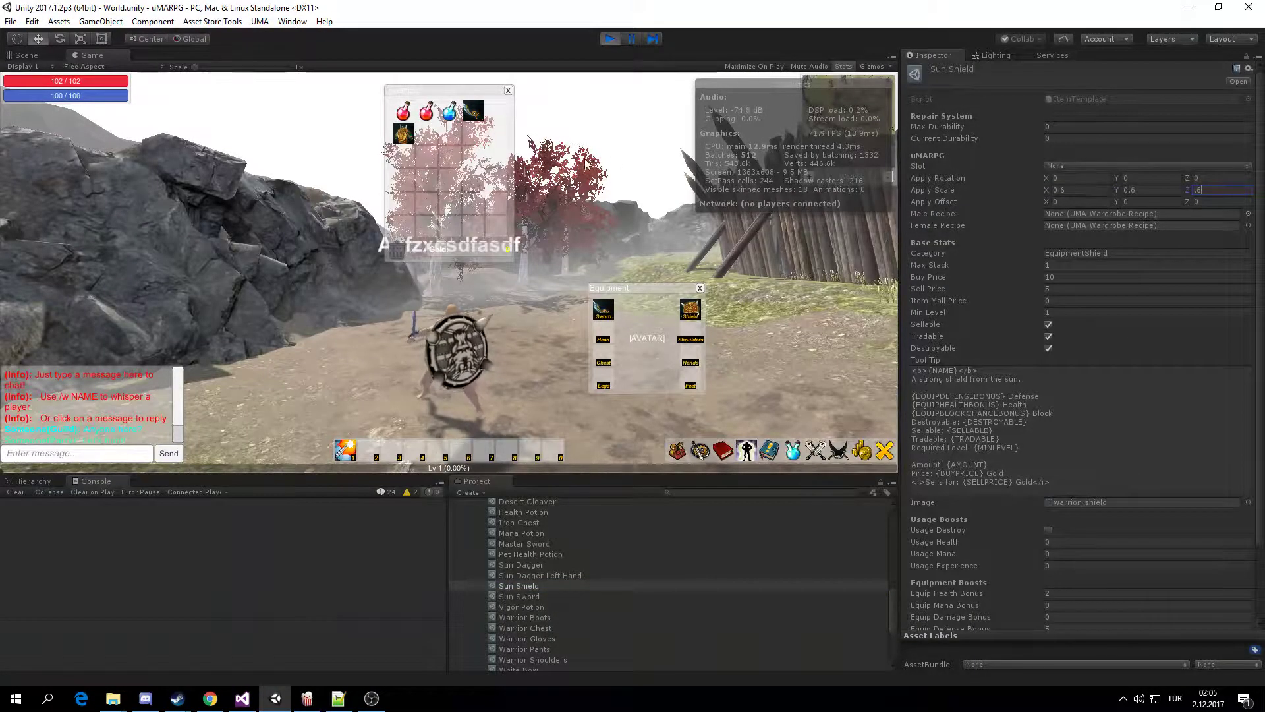
# - Re-equip the Sun Shield in the game and check its new size on the character
pyautogui.moveTo(690, 308); pyautogui.dragTo(496, 226)
pyautogui.moveTo(484, 363); pyautogui.dragTo(593, 364, button='right')
pyautogui.moveTo(430, 360); pyautogui.dragTo(533, 394, button='right')
pyautogui.scroll(3, 484, 397)
pyautogui.scroll(-2, 507, 392)
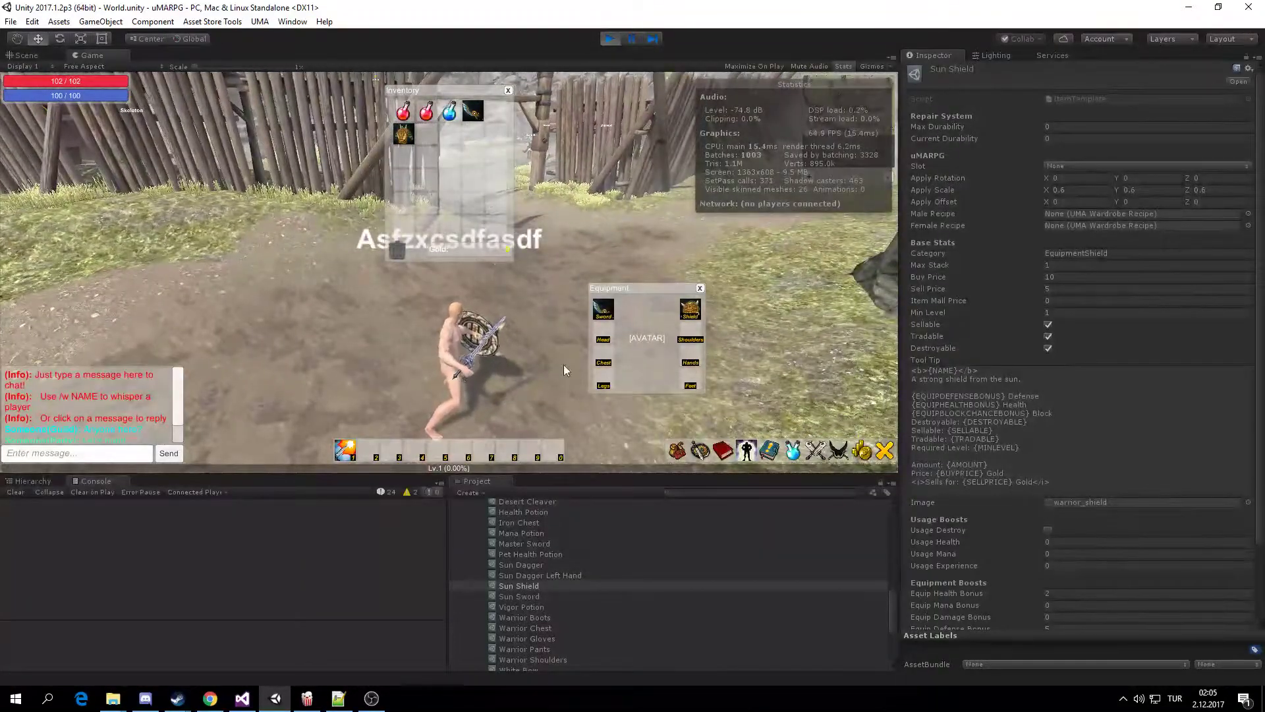
# - Set the Master Sword template's applied scale to 1.5 on X, Y and Z
pyautogui.click(524, 544)
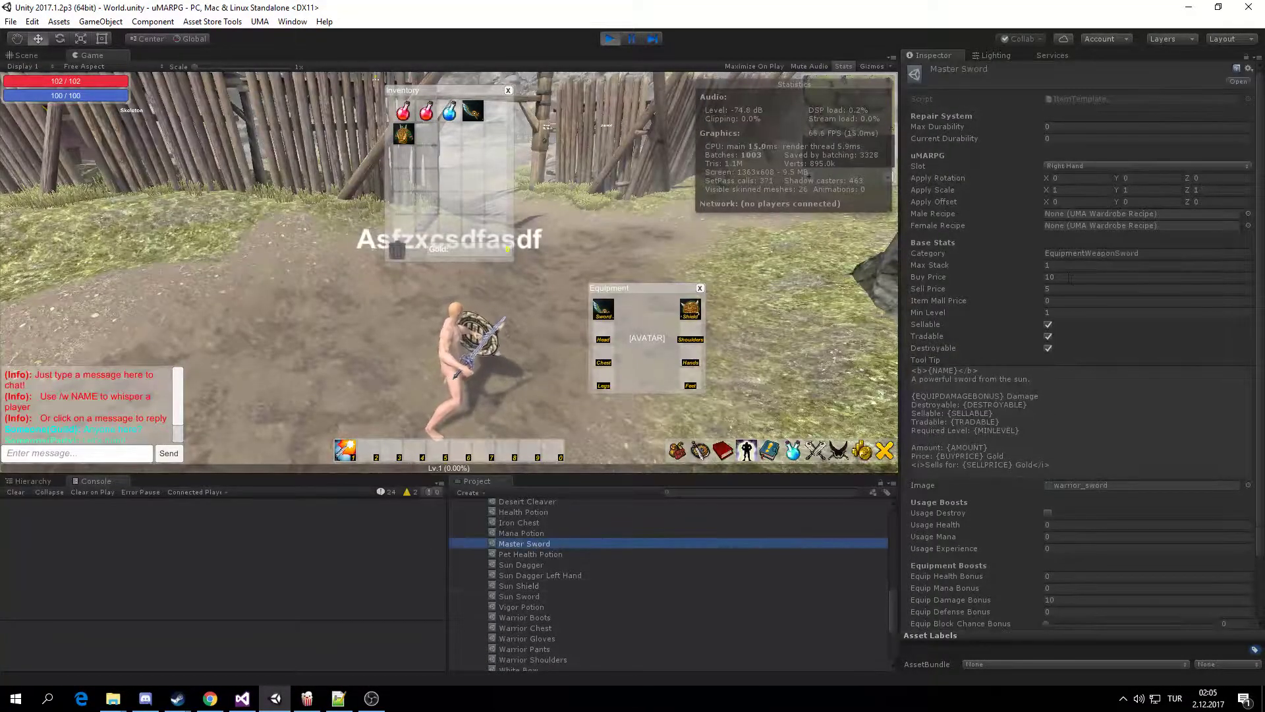
pyautogui.click(1075, 190)
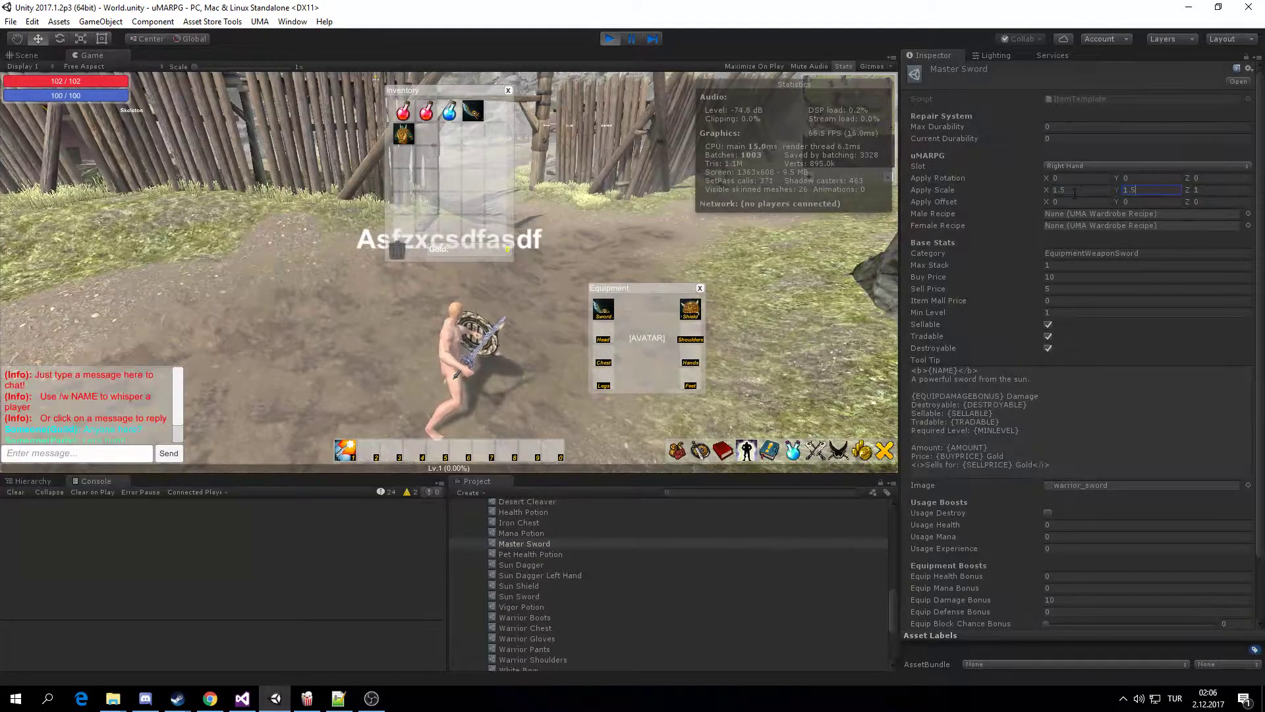
pyautogui.press('Tab')
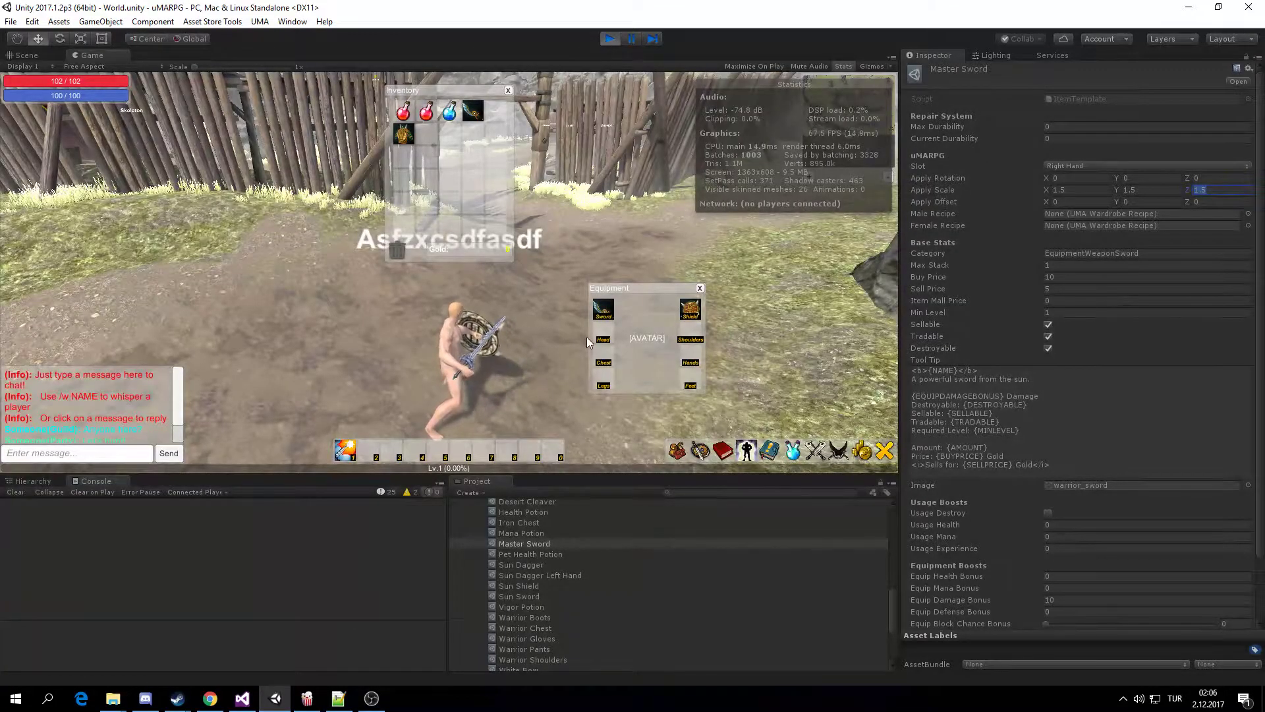
# - Inspect how the Master Sword sits in the character's hand and set its applied X offset to 0.1
pyautogui.moveTo(526, 359); pyautogui.dragTo(575, 356, button='right')
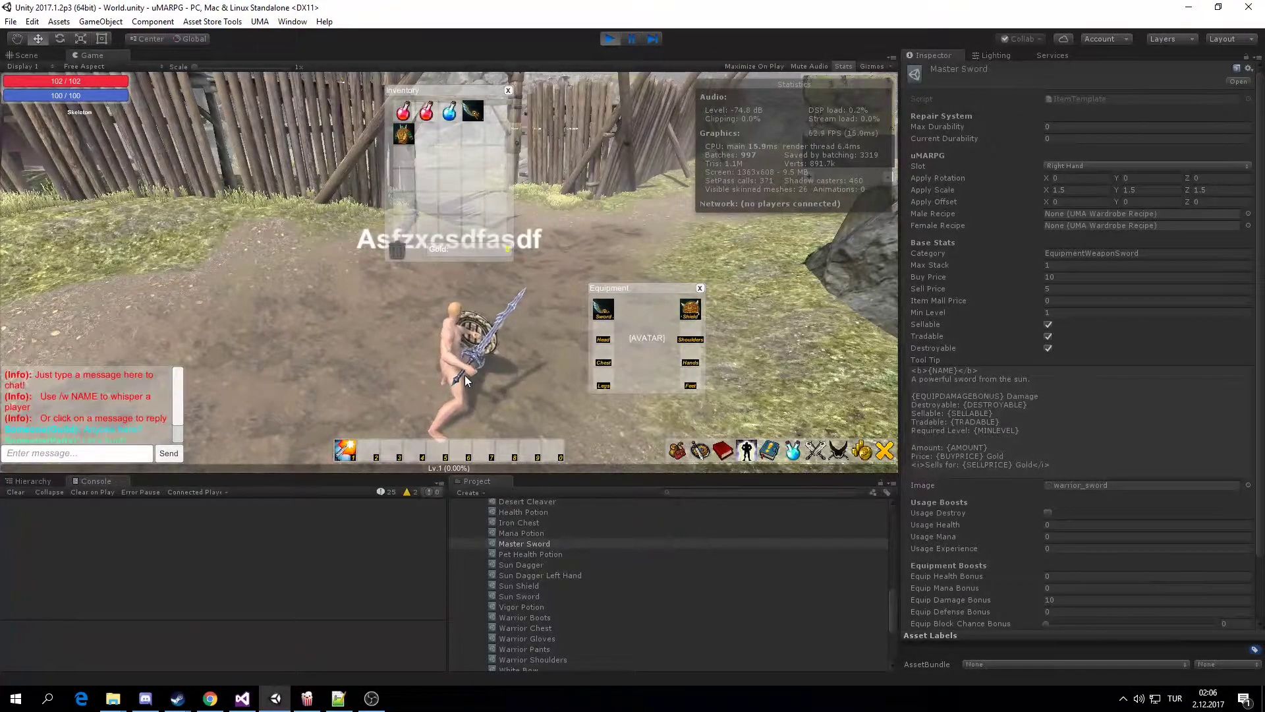
pyautogui.moveTo(465, 374)
pyautogui.mouseDown(button='right')
pyautogui.moveTo(433, 353)
pyautogui.moveTo(456, 381)
pyautogui.mouseUp(button='right')
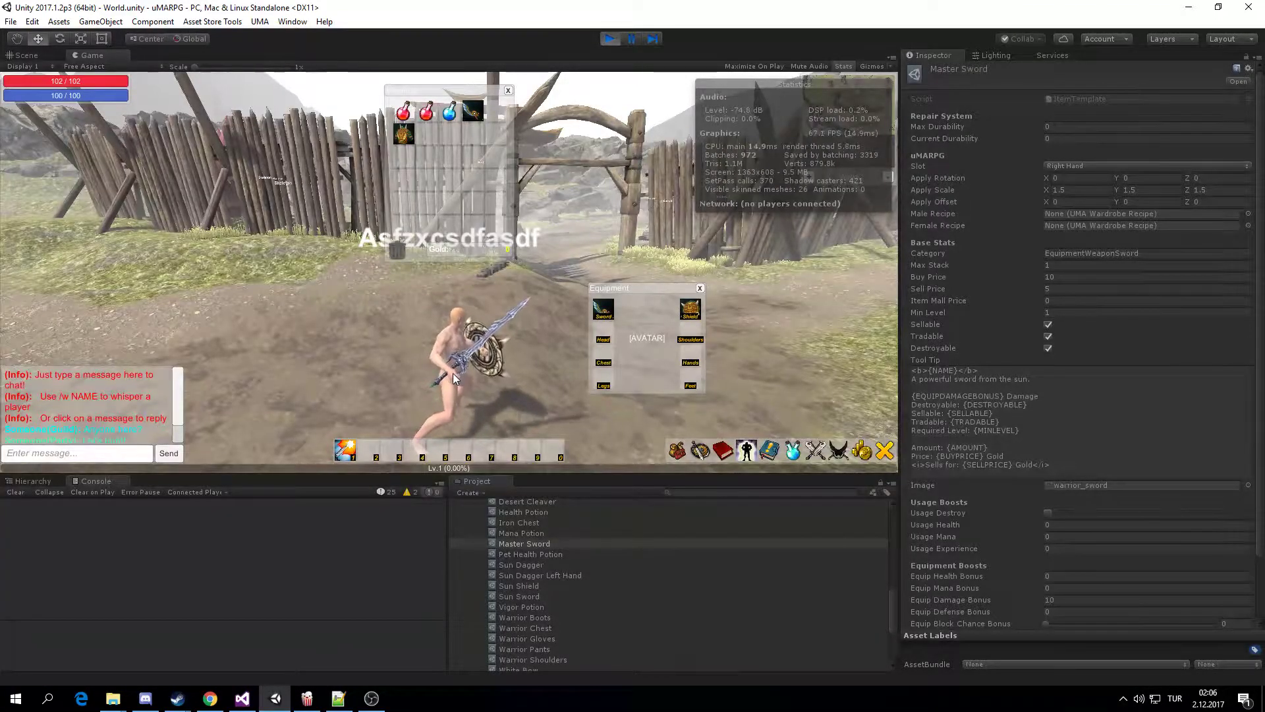
pyautogui.moveTo(448, 377); pyautogui.dragTo(591, 366, button='right')
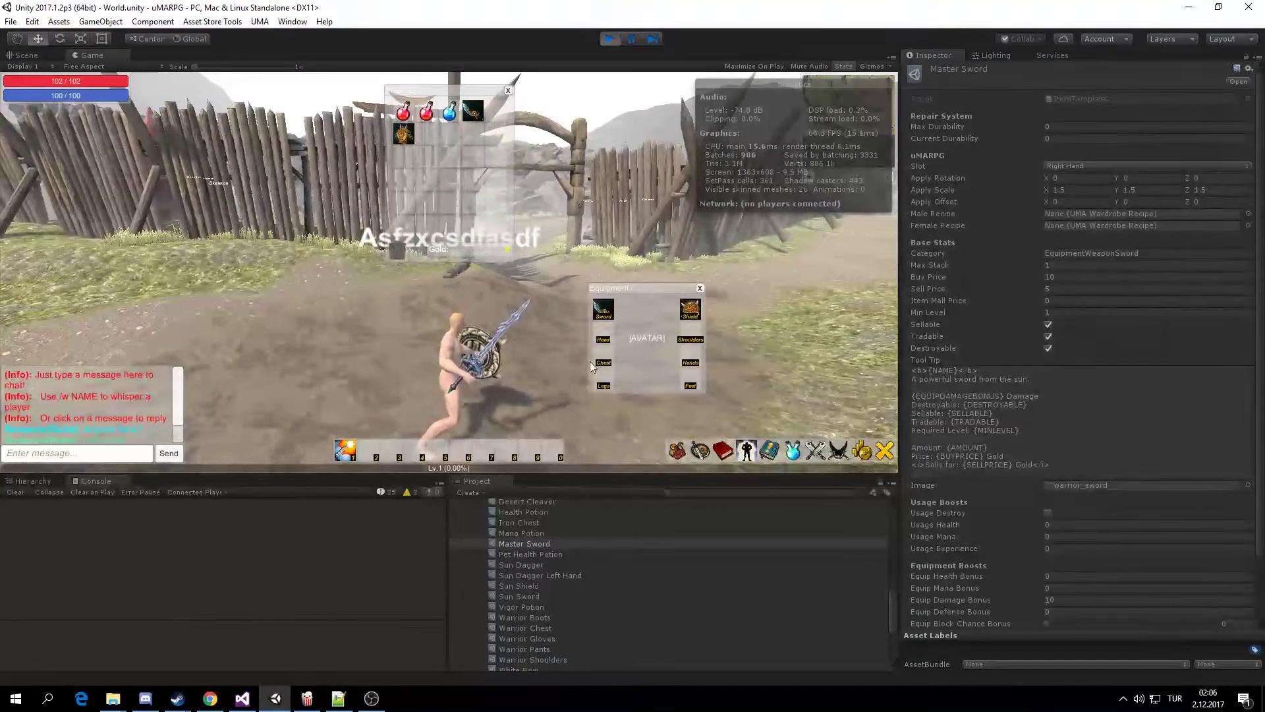
pyautogui.click(1149, 202)
pyautogui.click(1087, 202)
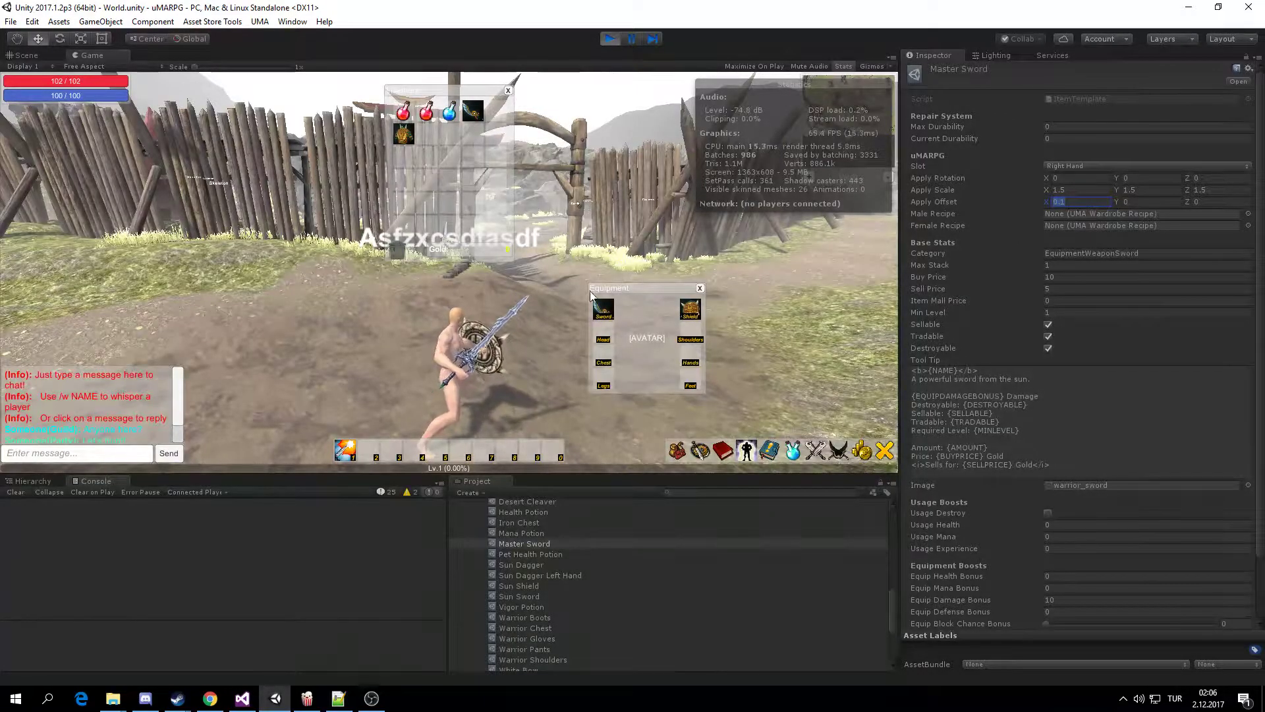
# - Set the Master Sword's applied X offset to -0.1 and re-equip the sword to check how it sits in the hand
pyautogui.moveTo(600, 306); pyautogui.dragTo(497, 226)
pyautogui.click(496, 227)
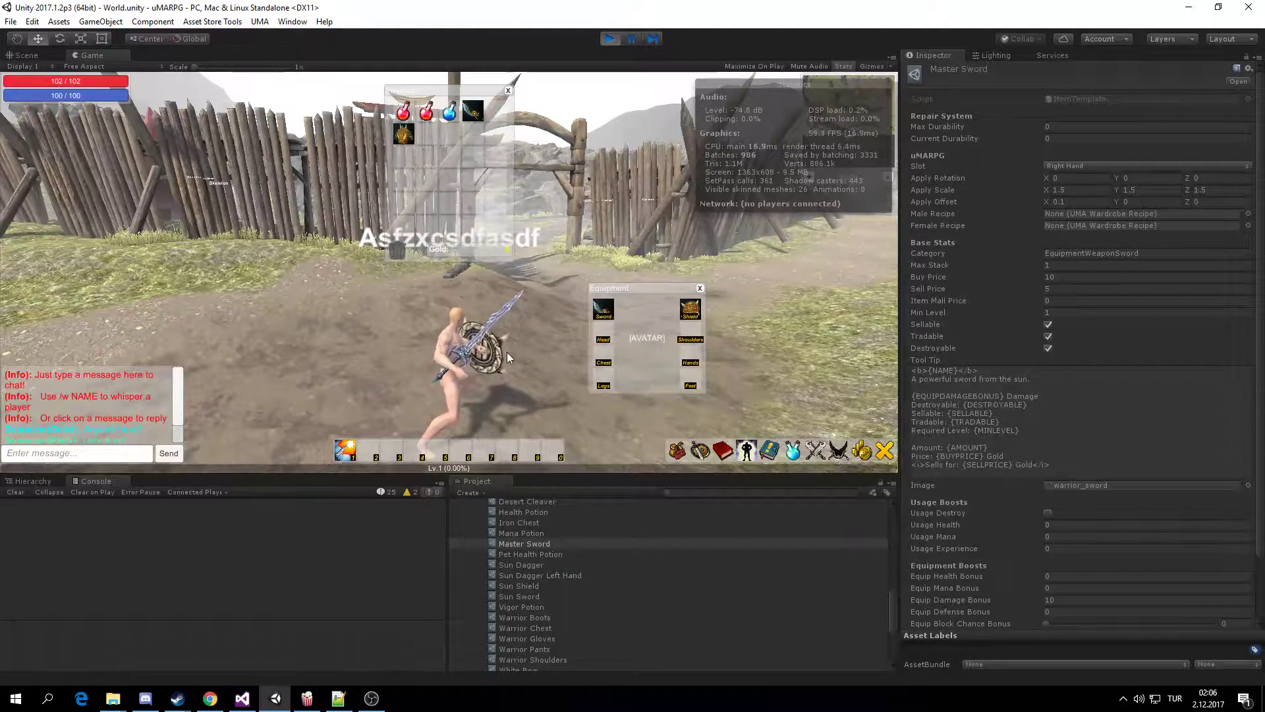
pyautogui.click(1067, 203)
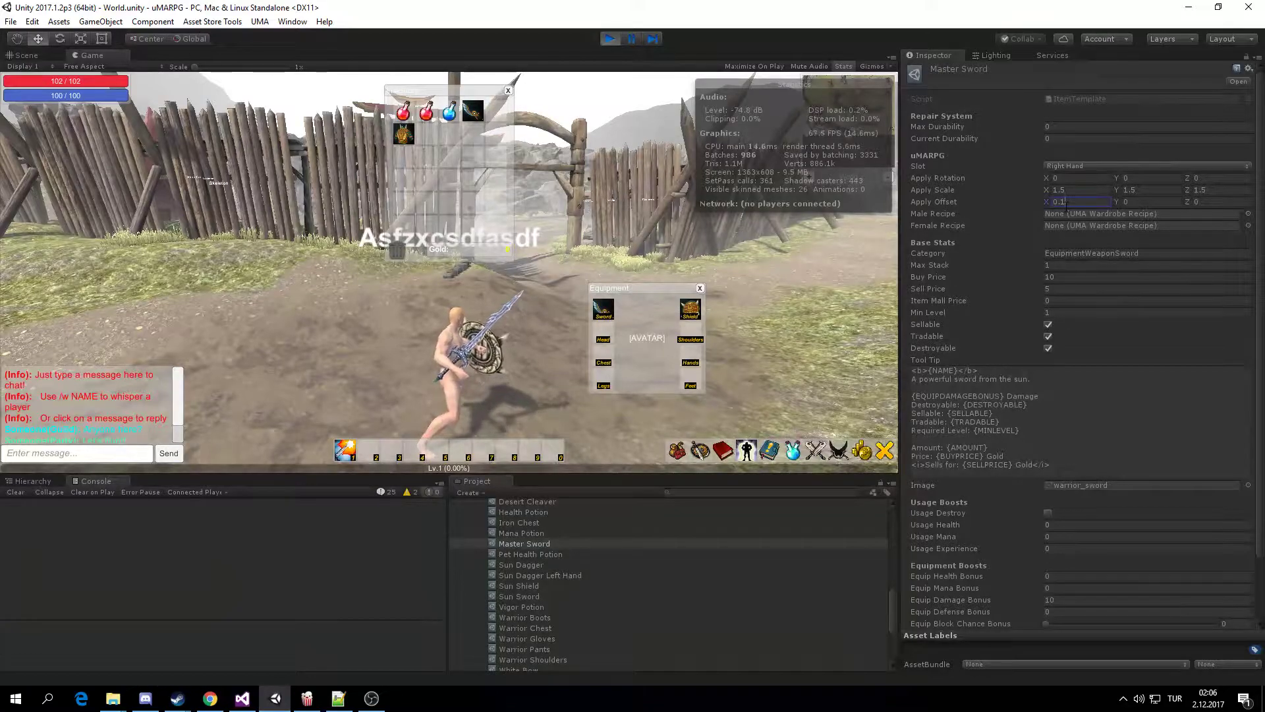
pyautogui.write('--')
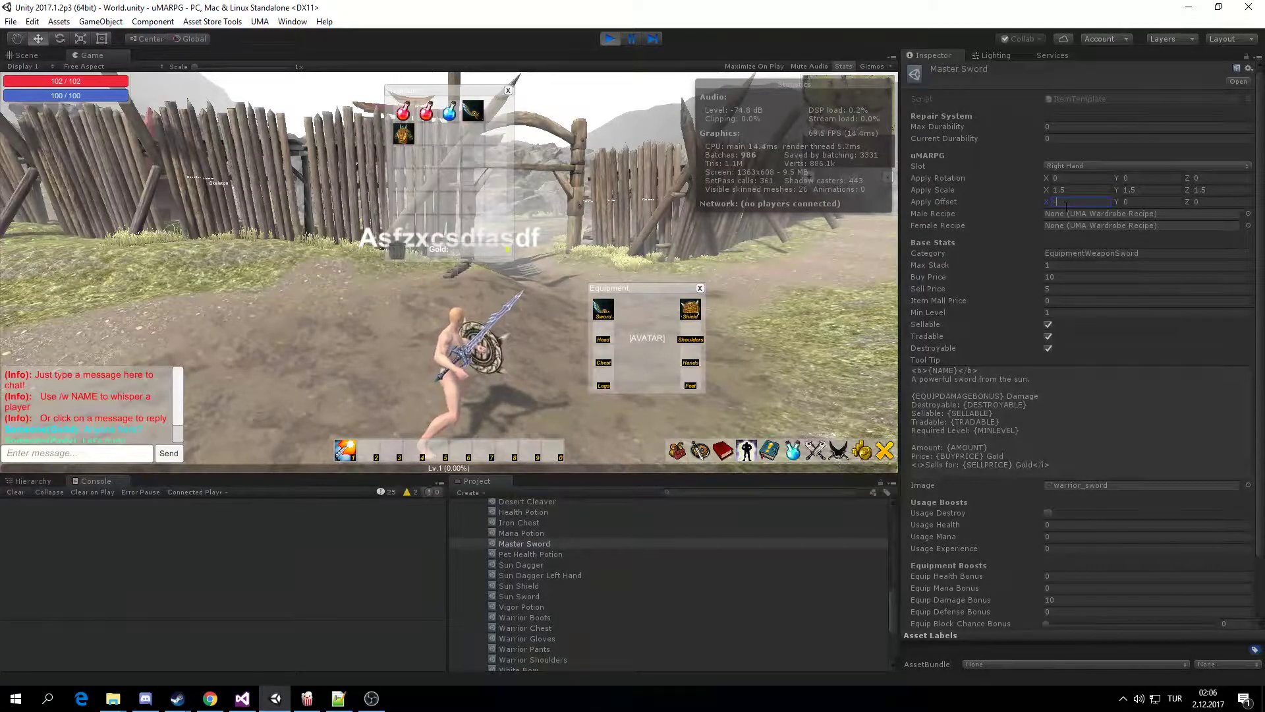
pyautogui.write('0.1')
pyautogui.press('Return')
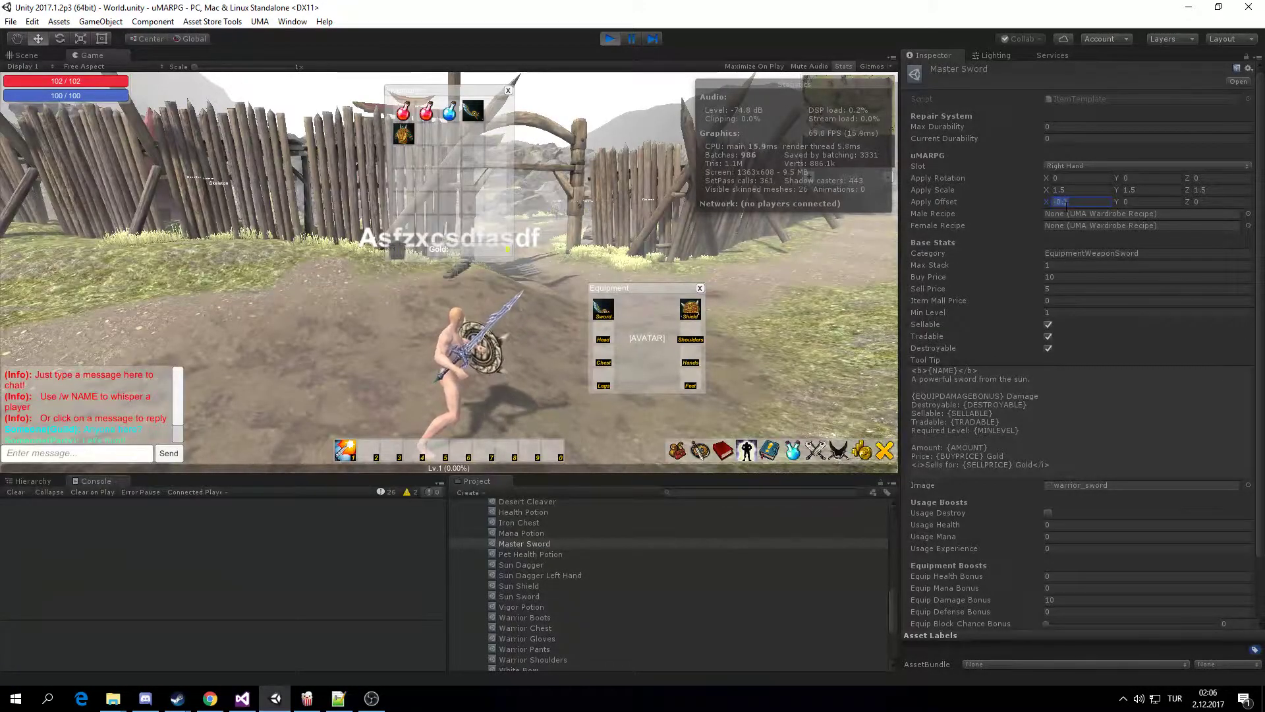
pyautogui.moveTo(541, 274); pyautogui.dragTo(498, 229)
pyautogui.click(497, 229)
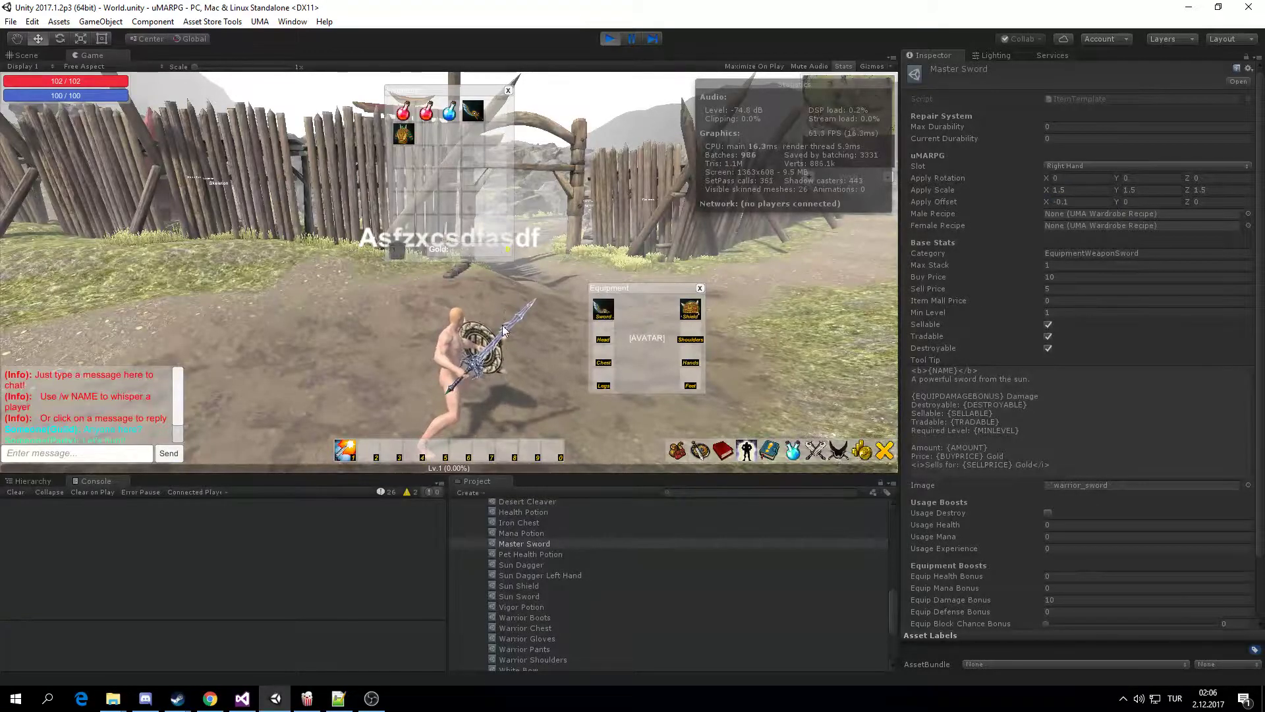
pyautogui.moveTo(472, 330); pyautogui.dragTo(711, 319, button='right')
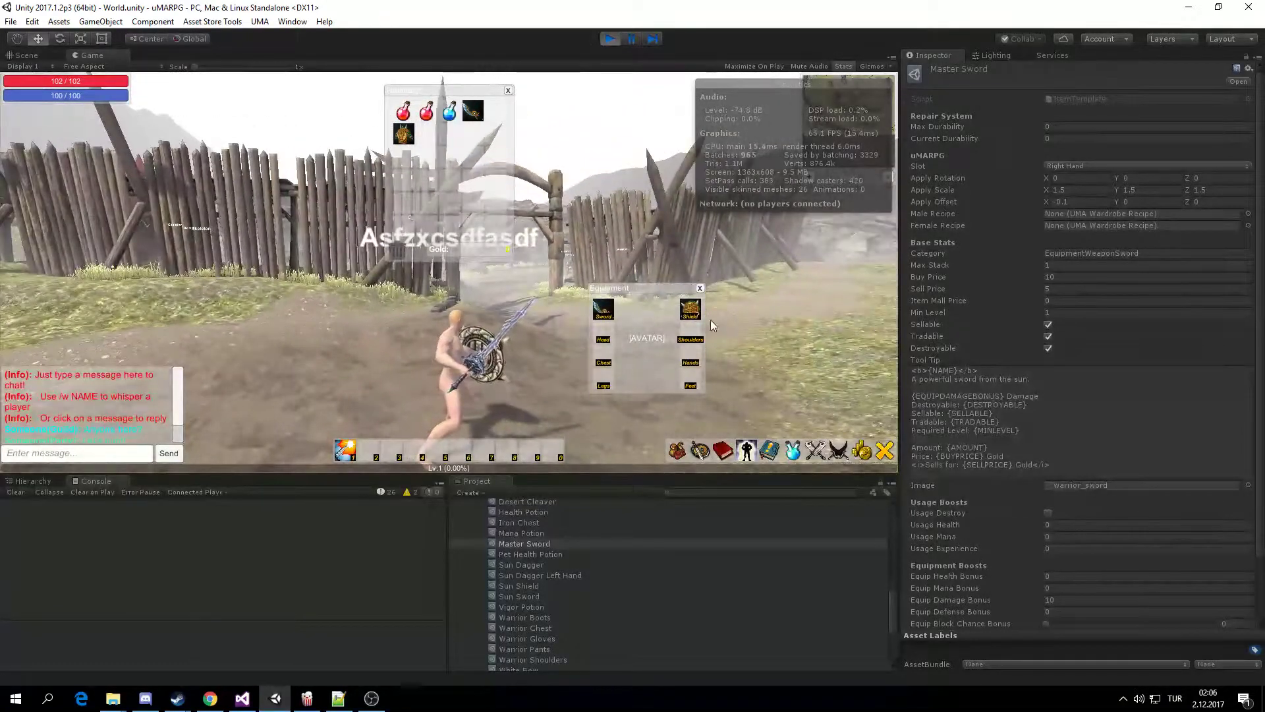
# - Change the Master Sword's applied X offset to -0.08 and re-equip it on the character to inspect the grip
pyautogui.click(1078, 201)
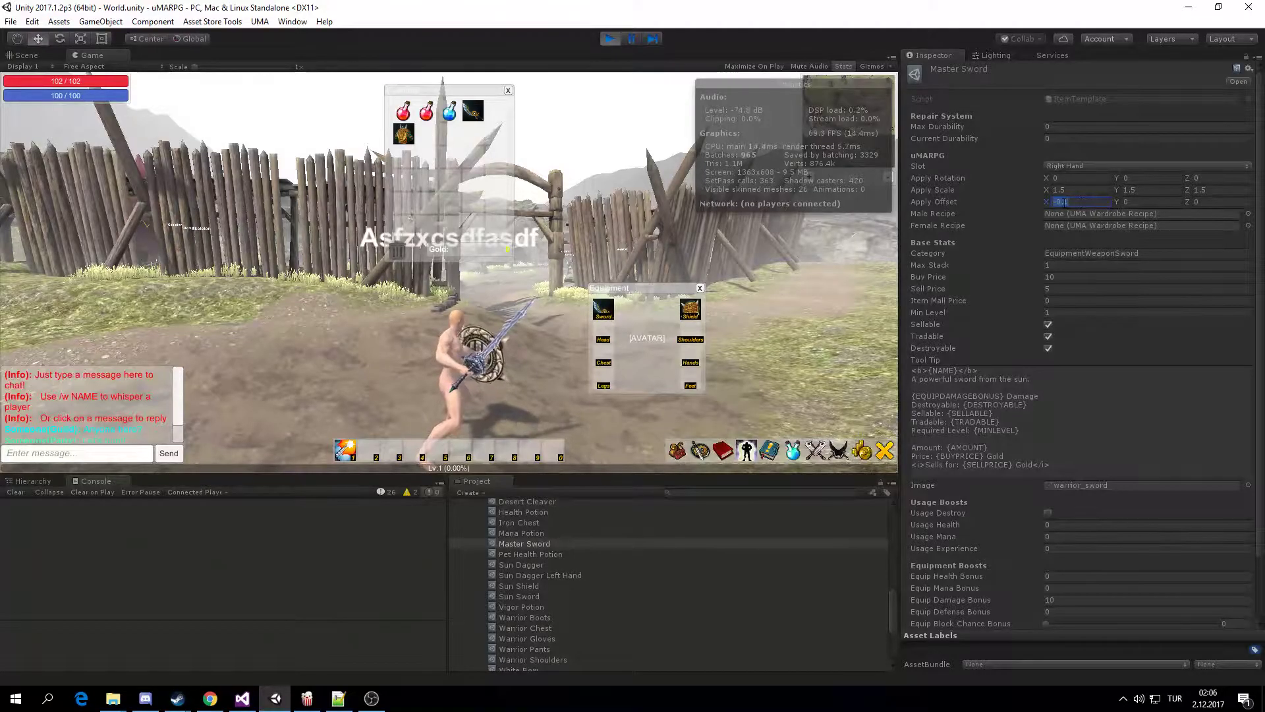
pyautogui.write('-0.08')
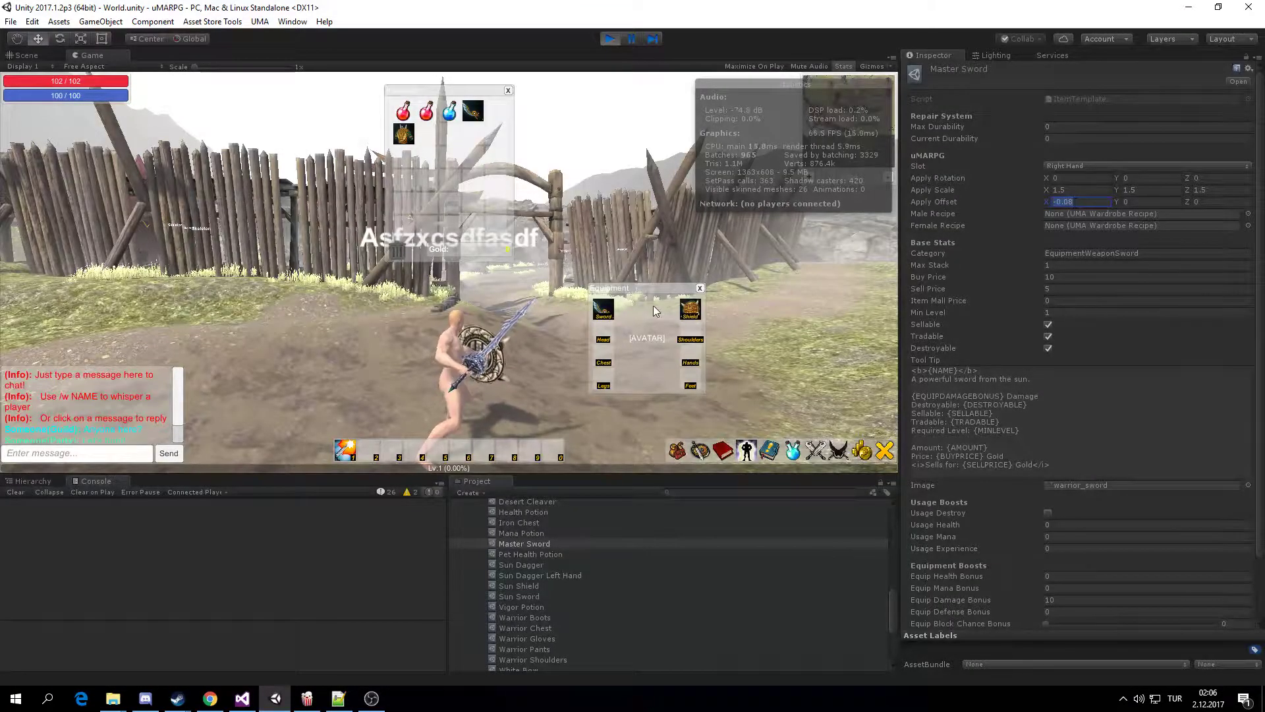
pyautogui.moveTo(495, 233); pyautogui.dragTo(496, 231)
pyautogui.click(496, 231)
pyautogui.moveTo(533, 382); pyautogui.dragTo(631, 403, button='right')
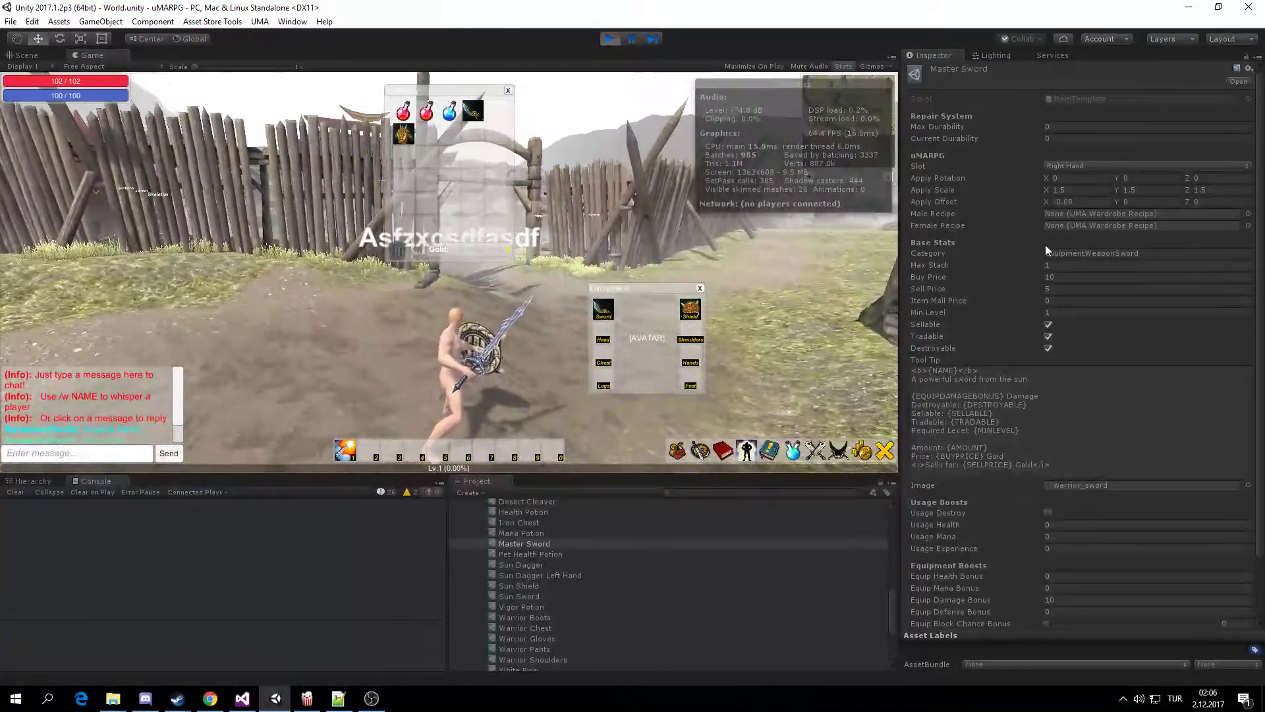
# - Try applied X offsets of -0.07 and -0.05 on the Master Sword, re-equipping it to compare the fit from several angles
pyautogui.write('07')
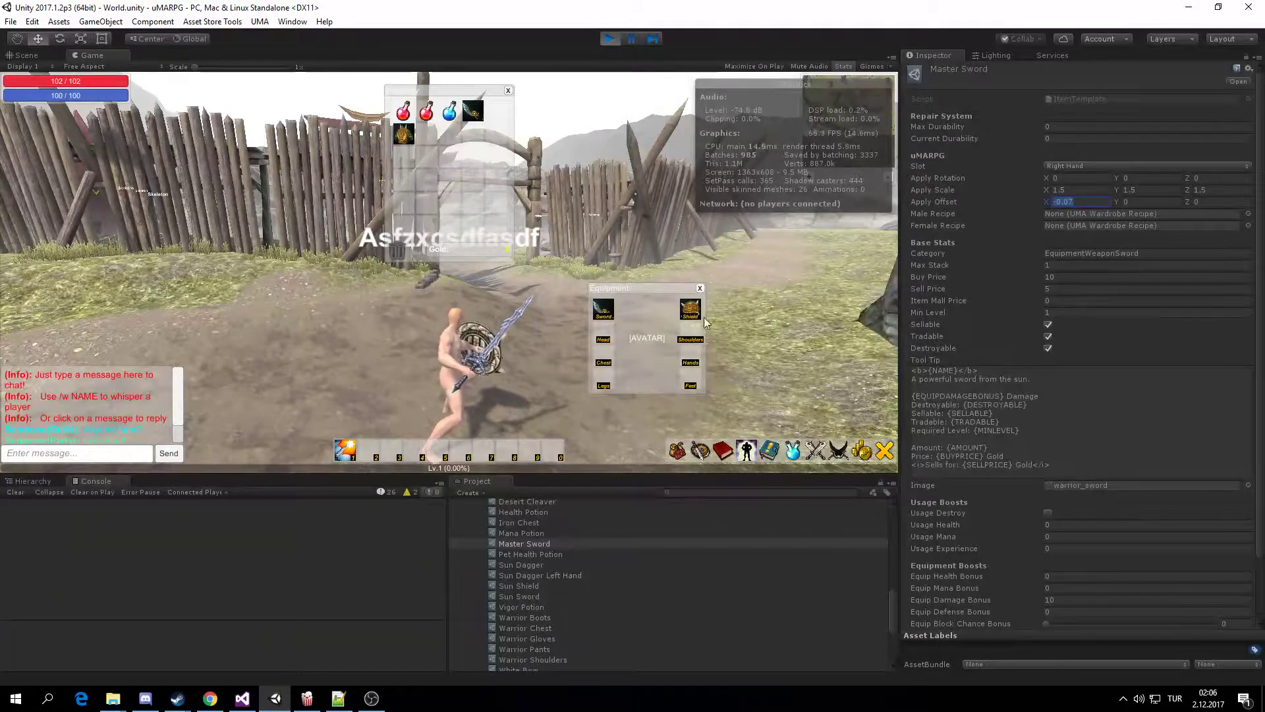
pyautogui.moveTo(549, 369); pyautogui.dragTo(978, 254, button='right')
pyautogui.write('5')
pyautogui.press('Return')
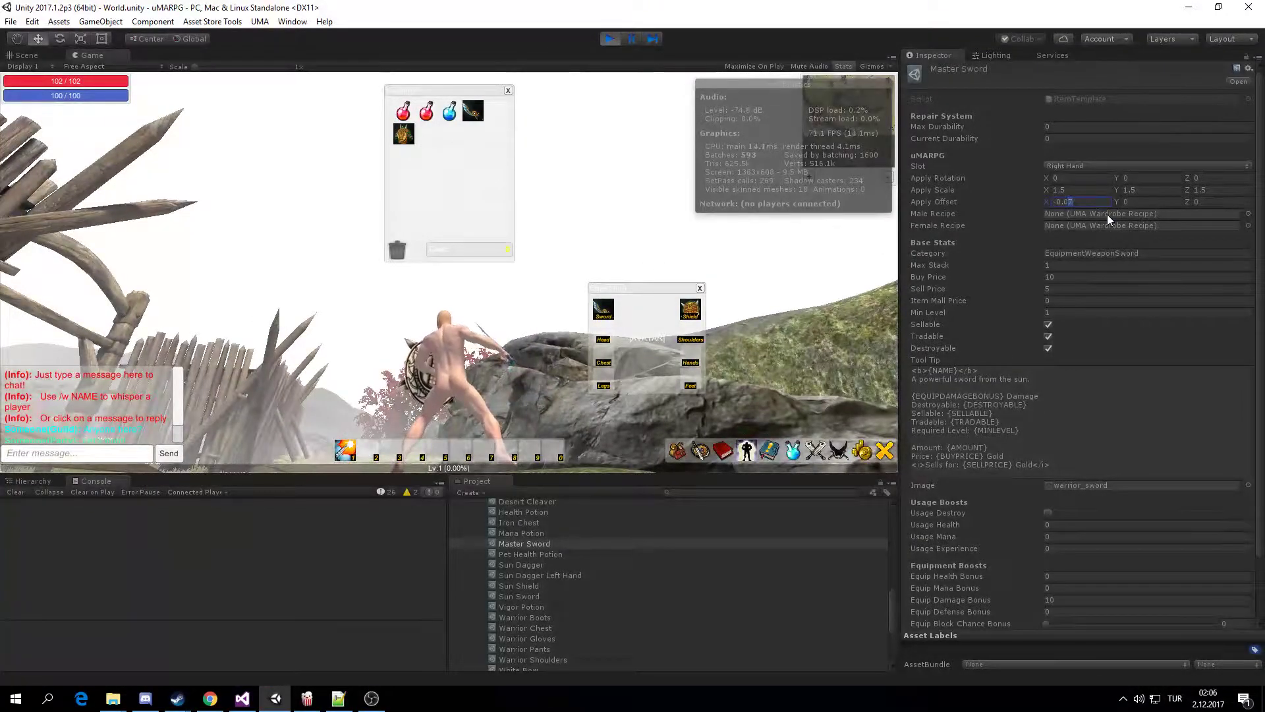
pyautogui.moveTo(601, 316); pyautogui.dragTo(499, 228)
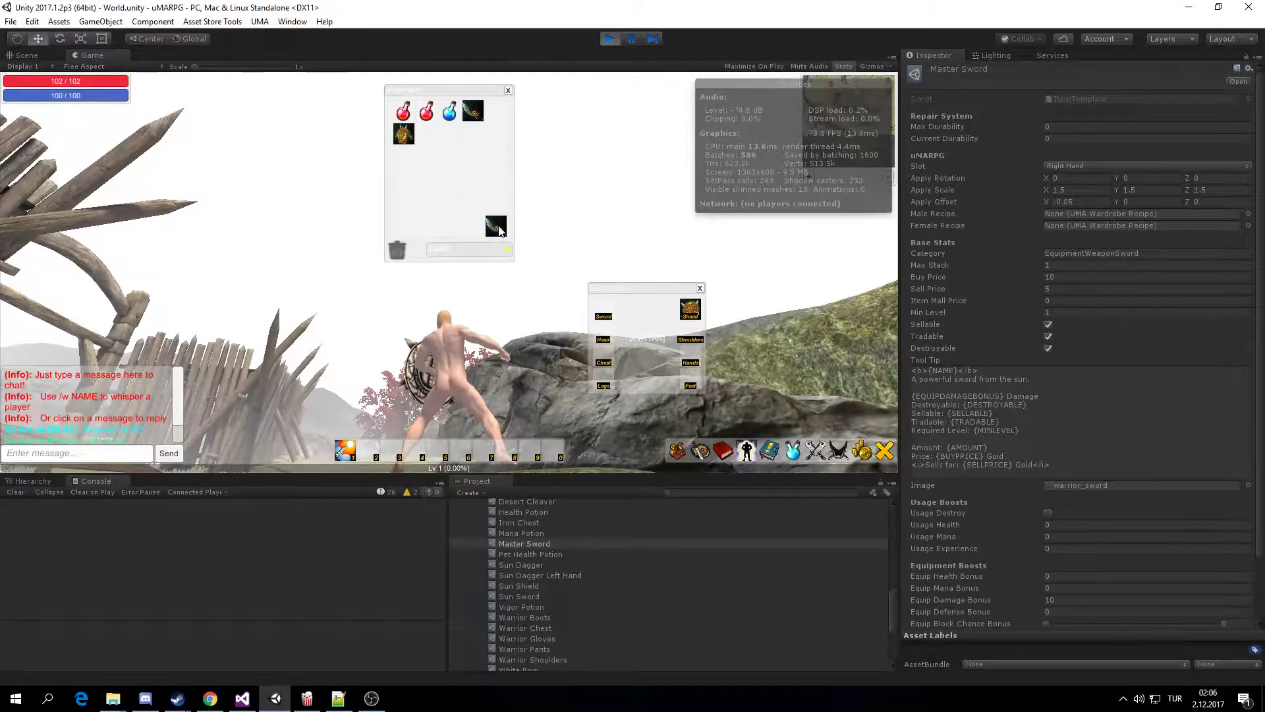
pyautogui.click(498, 228)
pyautogui.moveTo(469, 319); pyautogui.dragTo(678, 327, button='right')
pyautogui.moveTo(567, 271); pyautogui.dragTo(497, 323, button='right')
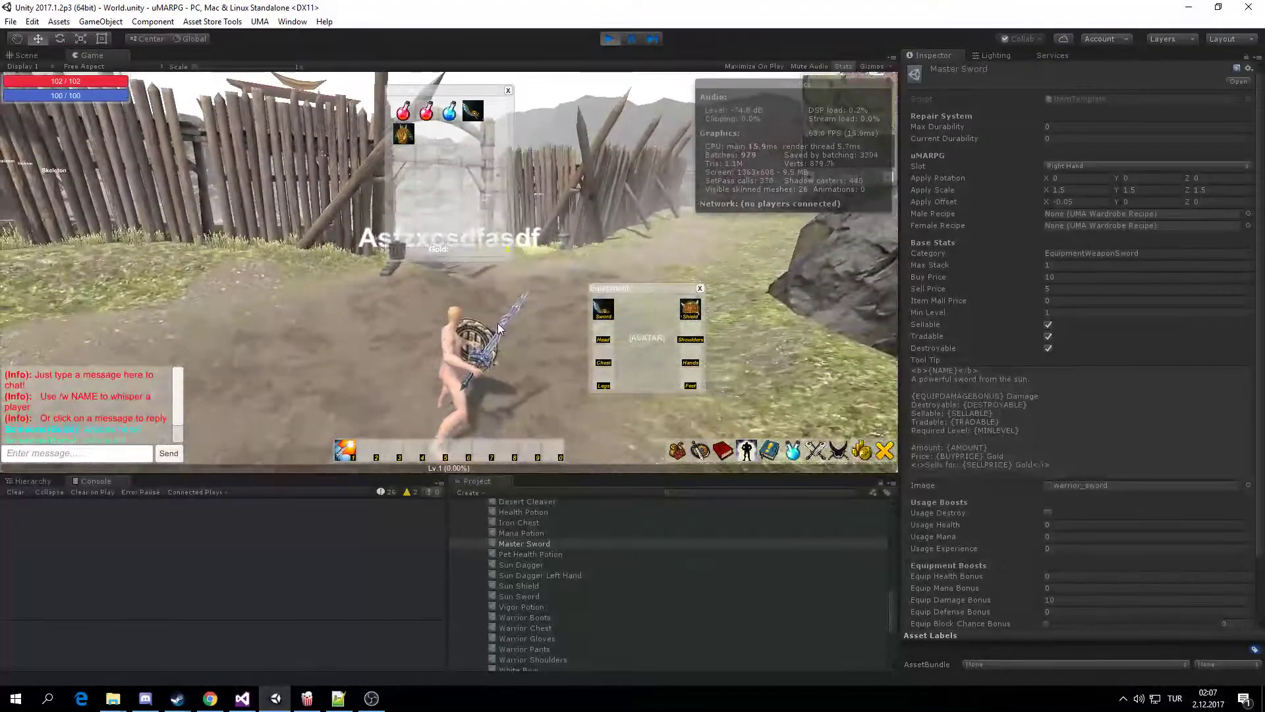
# - Return the Master Sword's applied X offset to -0.08 and re-equip the sword in the game
pyautogui.click(1070, 203)
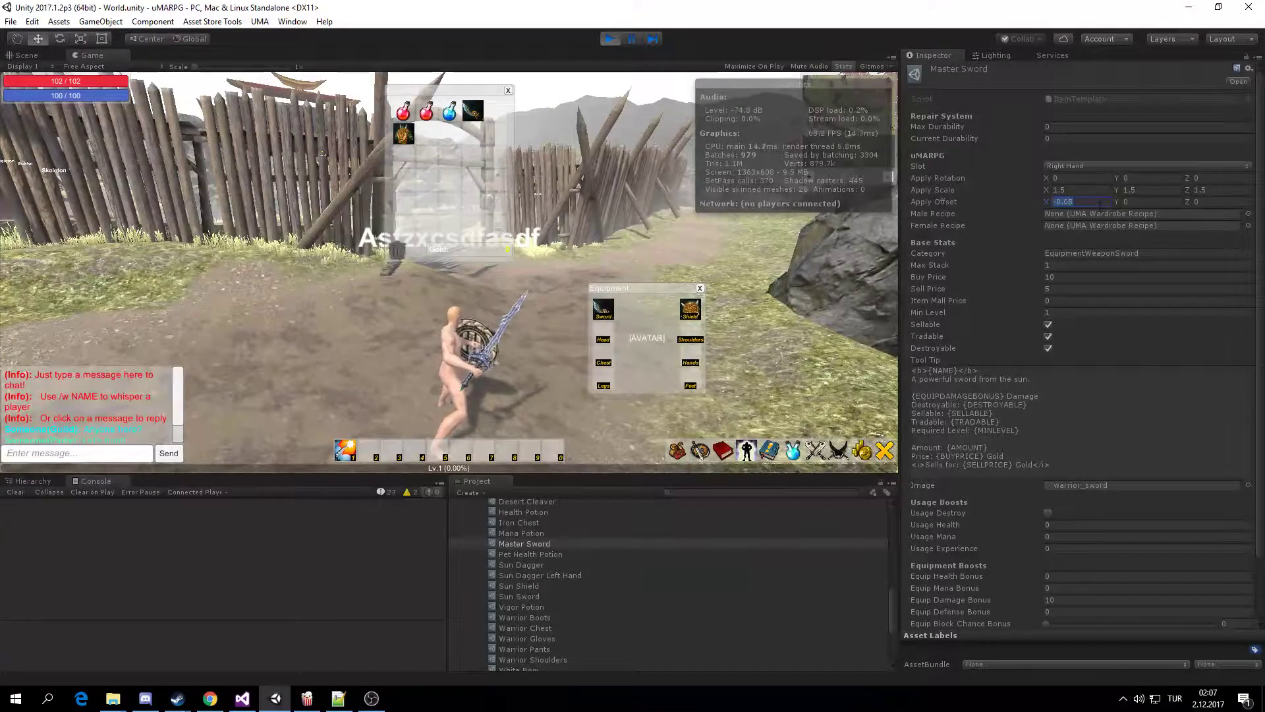
pyautogui.moveTo(508, 259); pyautogui.dragTo(496, 231)
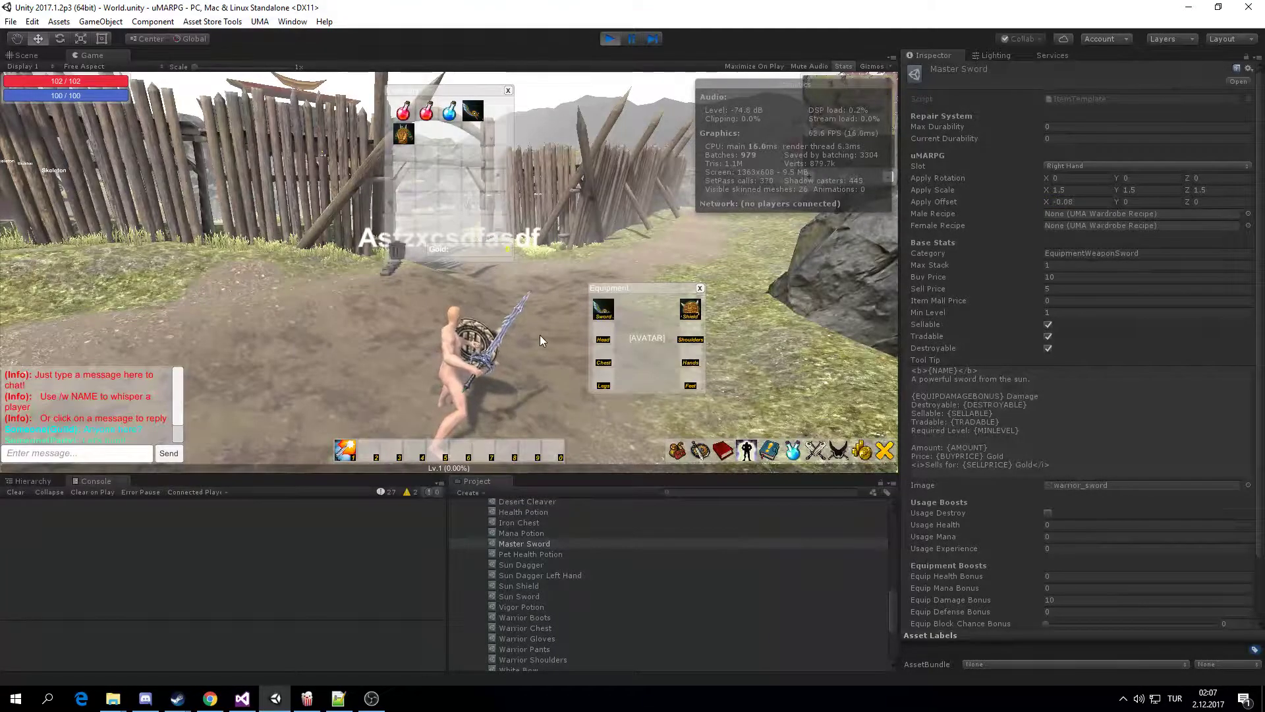
pyautogui.moveTo(539, 335); pyautogui.dragTo(586, 288, button='right')
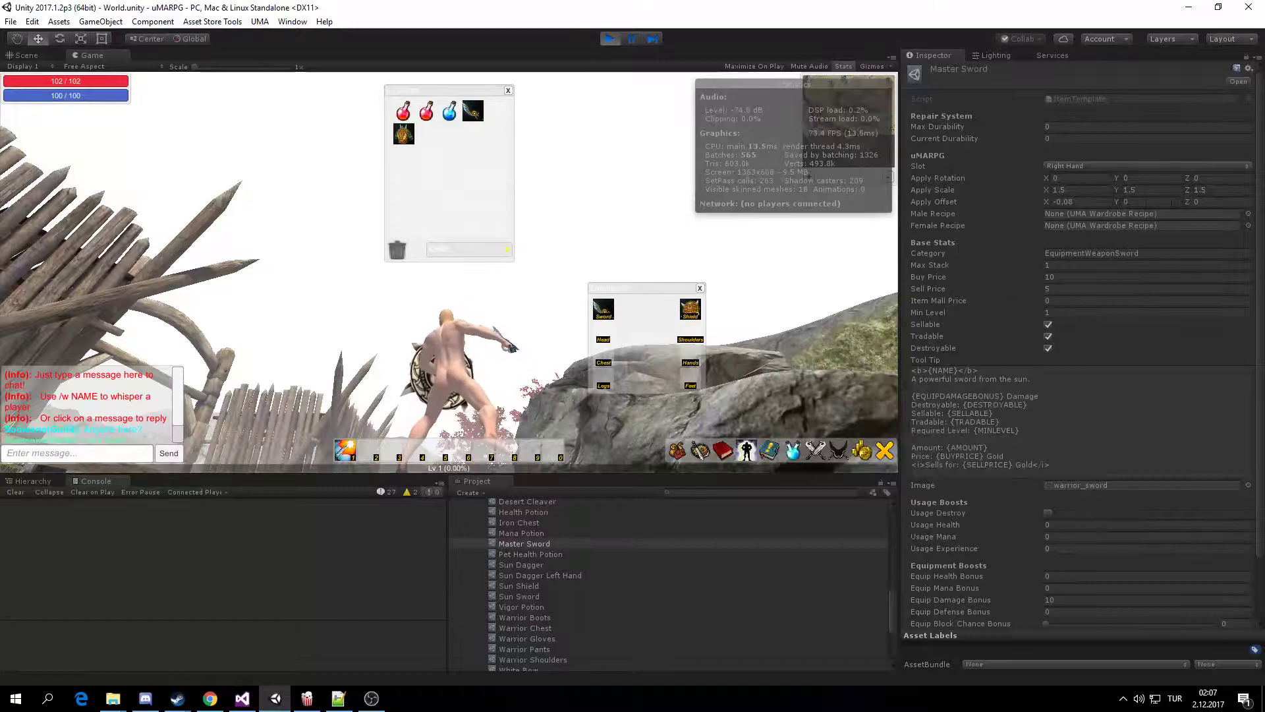
# - Set the Master Sword's applied Z offset to -0.08 and re-equip it to check its alignment with the hand
pyautogui.click(1210, 203)
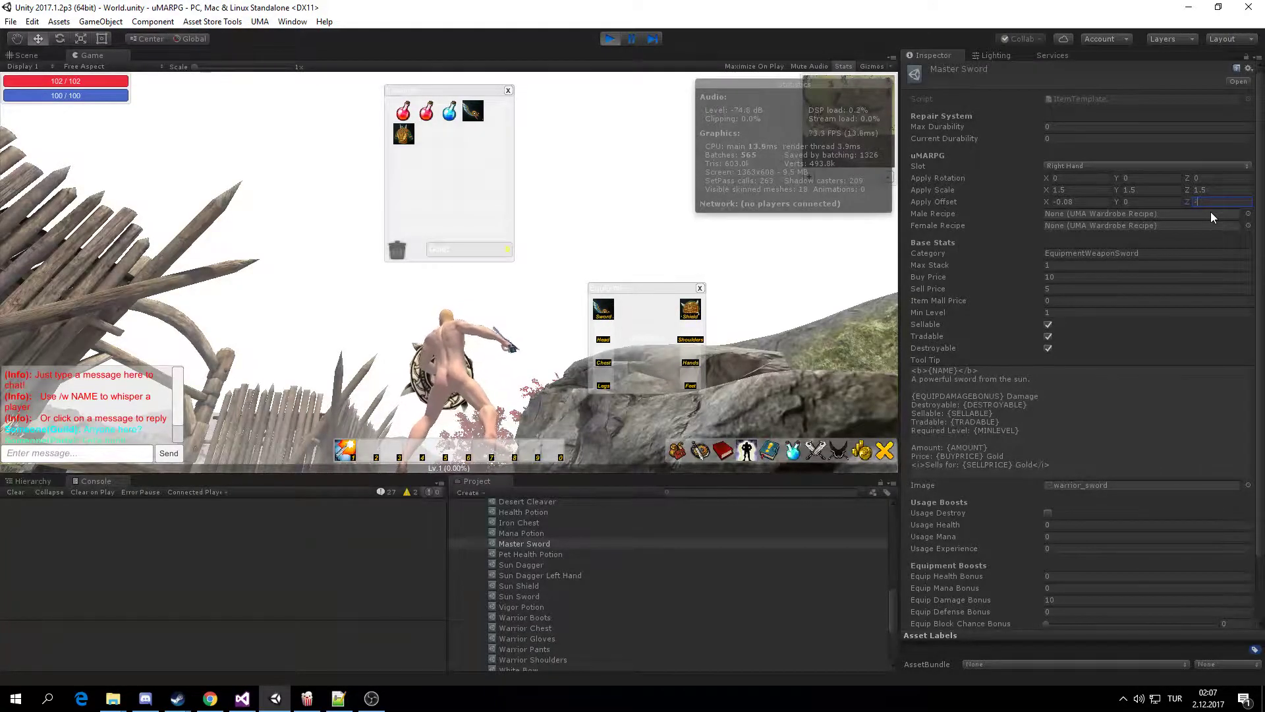
pyautogui.write('-0.0')
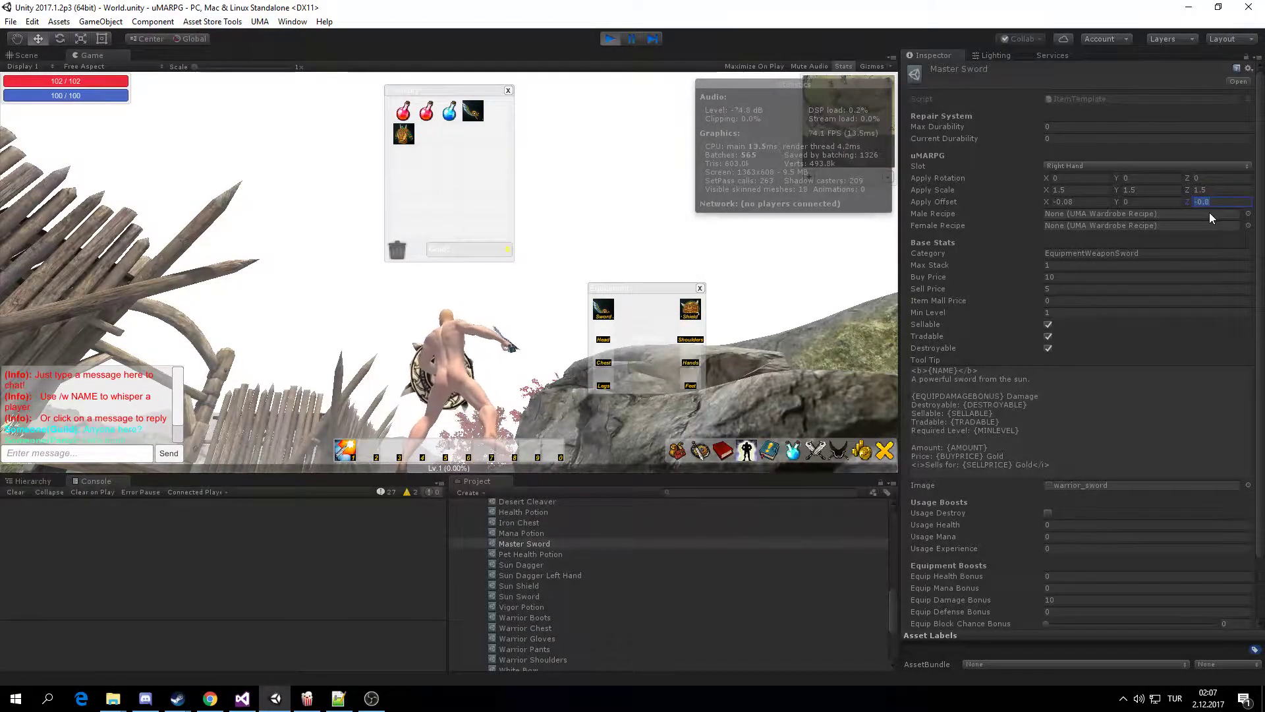
pyautogui.click(1206, 203)
pyautogui.write('08')
pyautogui.moveTo(603, 310); pyautogui.dragTo(504, 242)
pyautogui.moveTo(555, 359); pyautogui.dragTo(327, 430, button='right')
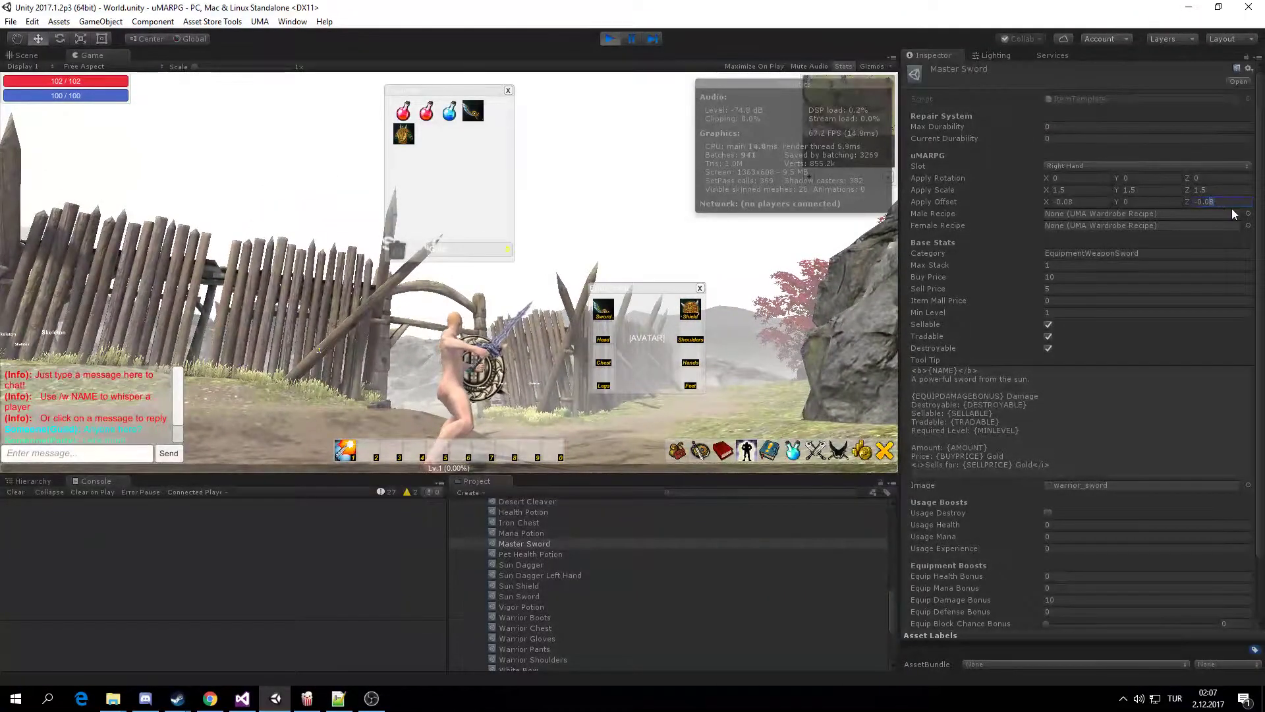
# - Set the Master Sword's applied Z offset to -0.05 and re-equip the sword to check its position
pyautogui.write('05')
pyautogui.moveTo(560, 346); pyautogui.dragTo(665, 238, button='right')
pyautogui.moveTo(602, 310); pyautogui.dragTo(499, 232)
pyautogui.click(499, 232)
pyautogui.moveTo(493, 353); pyautogui.dragTo(417, 442, button='right')
# - Close the inventory and equipment windows and attack a Skeleton near the tents to check the sword and shield in combat
pyautogui.press('w')
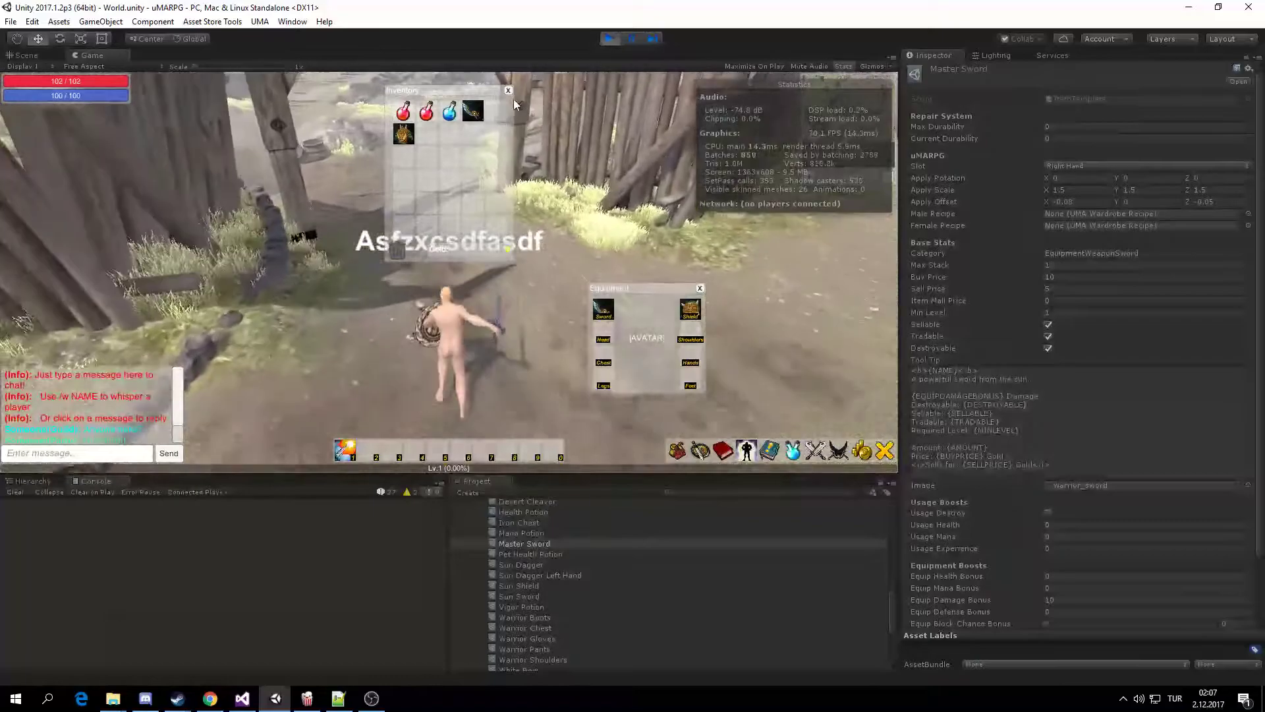
pyautogui.click(509, 90)
pyautogui.click(700, 289)
pyautogui.scroll(-3, 474, 276)
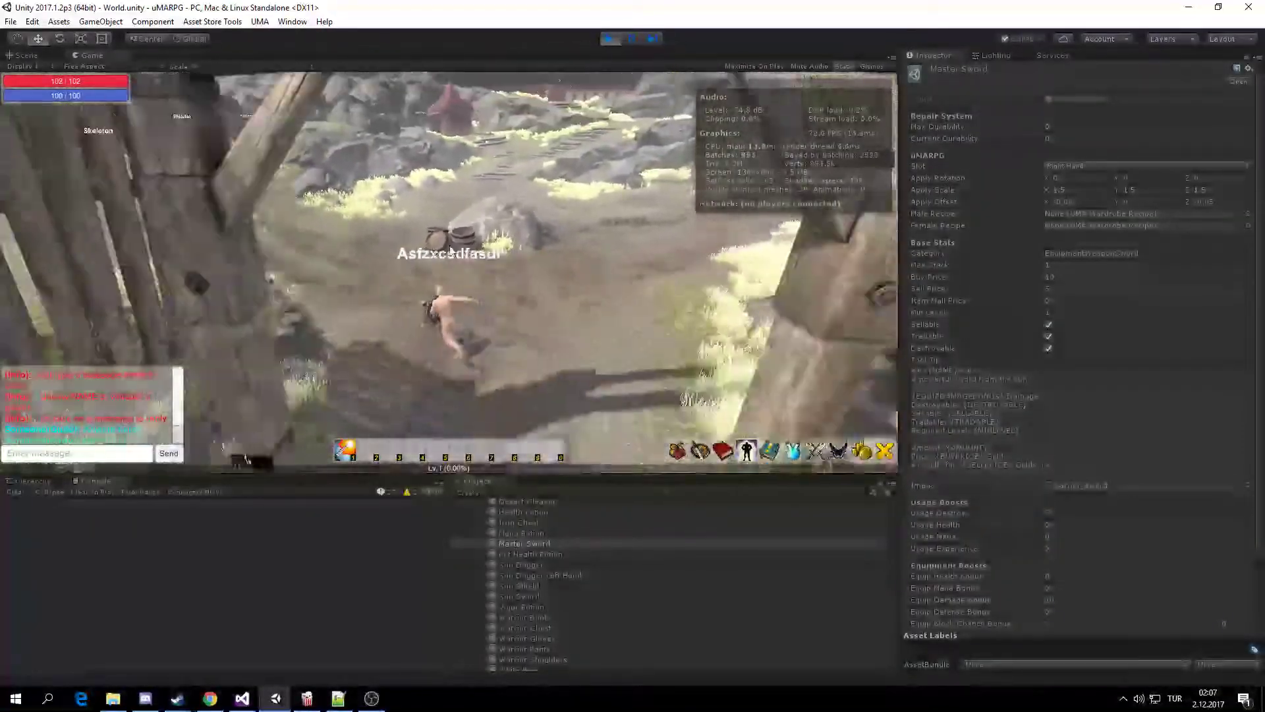
pyautogui.moveTo(448, 283)
pyautogui.mouseDown(button='right')
pyautogui.moveTo(356, 260)
pyautogui.moveTo(504, 254)
pyautogui.moveTo(488, 318)
pyautogui.moveTo(240, 339)
pyautogui.moveTo(506, 293)
pyautogui.moveTo(513, 259)
pyautogui.mouseUp(button='right')
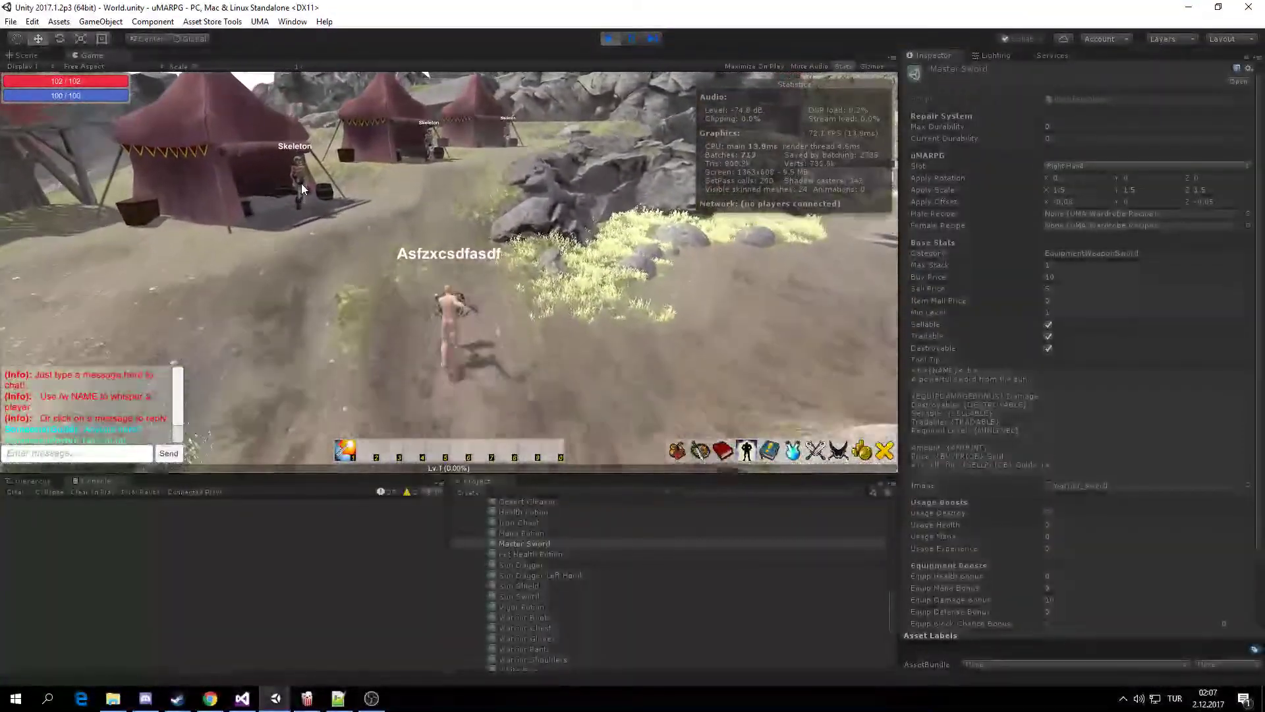
pyautogui.click(302, 184)
pyautogui.scroll(3, 506, 293)
pyautogui.moveTo(440, 346); pyautogui.dragTo(445, 362, button='right')
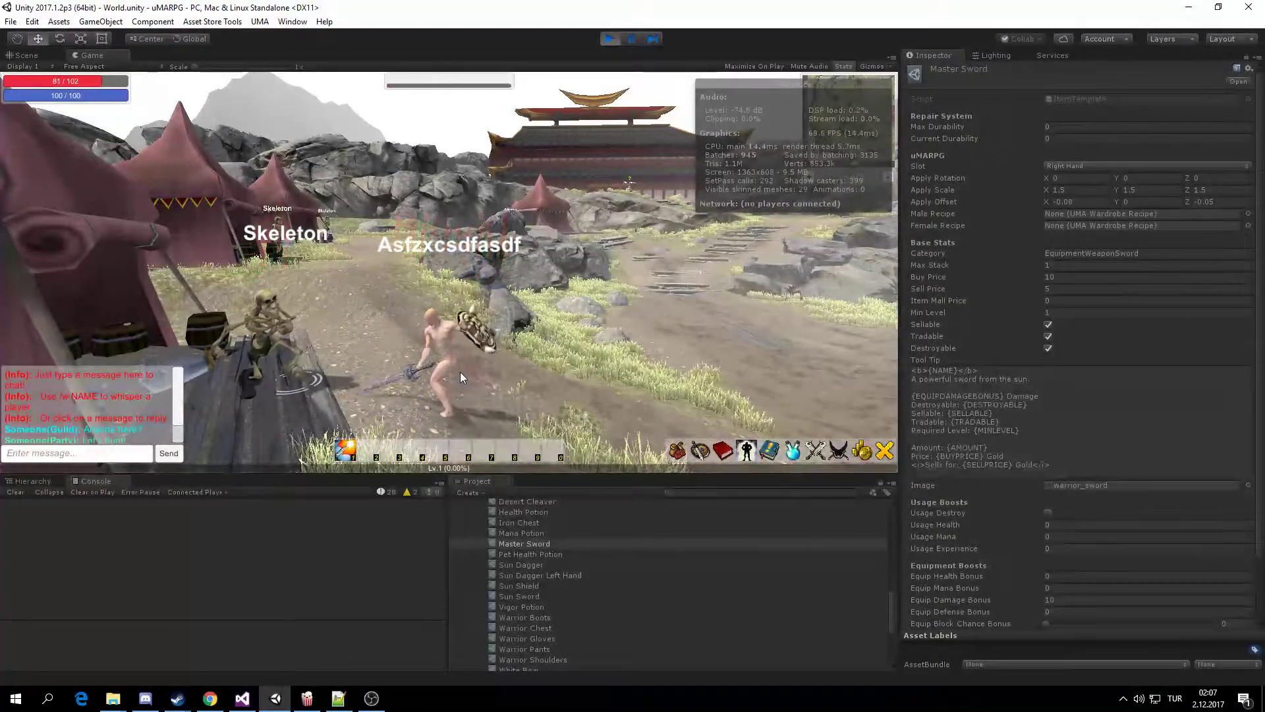
# - Run the character around to view the equipped sword and shield in motion, and exit play mode
pyautogui.moveTo(460, 372)
pyautogui.mouseDown(button='right')
pyautogui.moveTo(481, 365)
pyautogui.moveTo(499, 386)
pyautogui.mouseUp(button='right')
pyautogui.press('d')
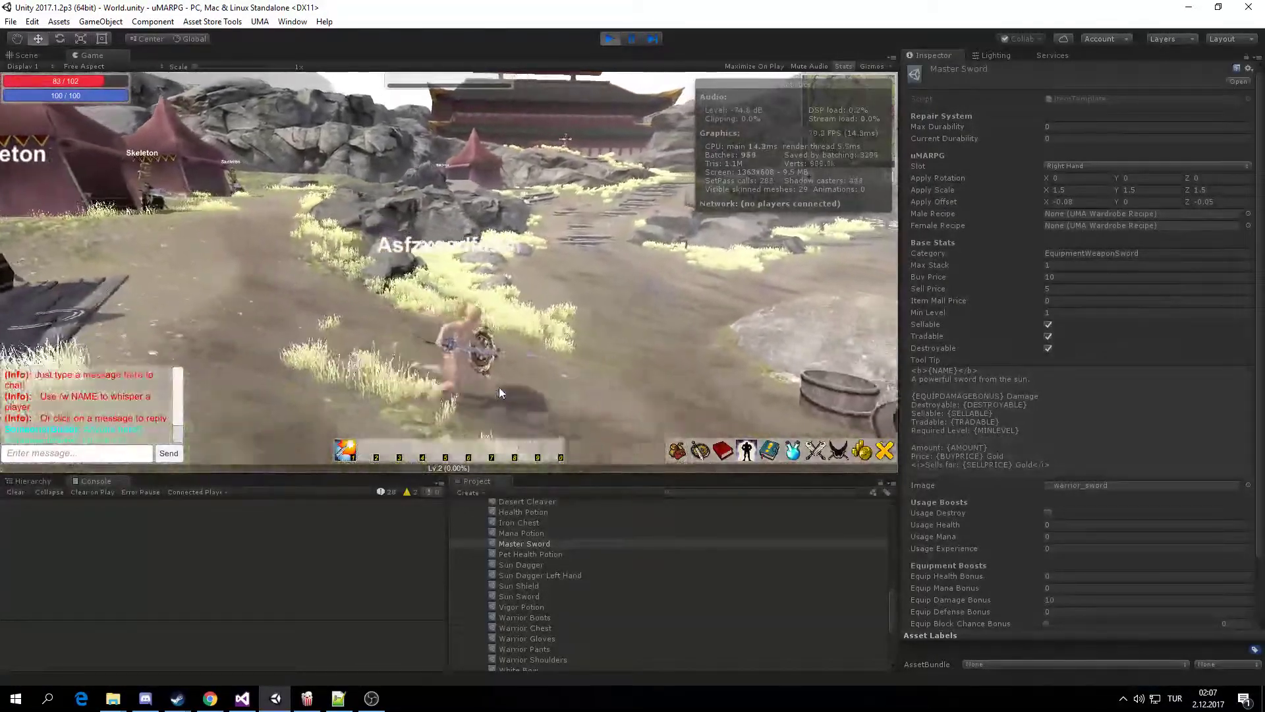
pyautogui.press('s')
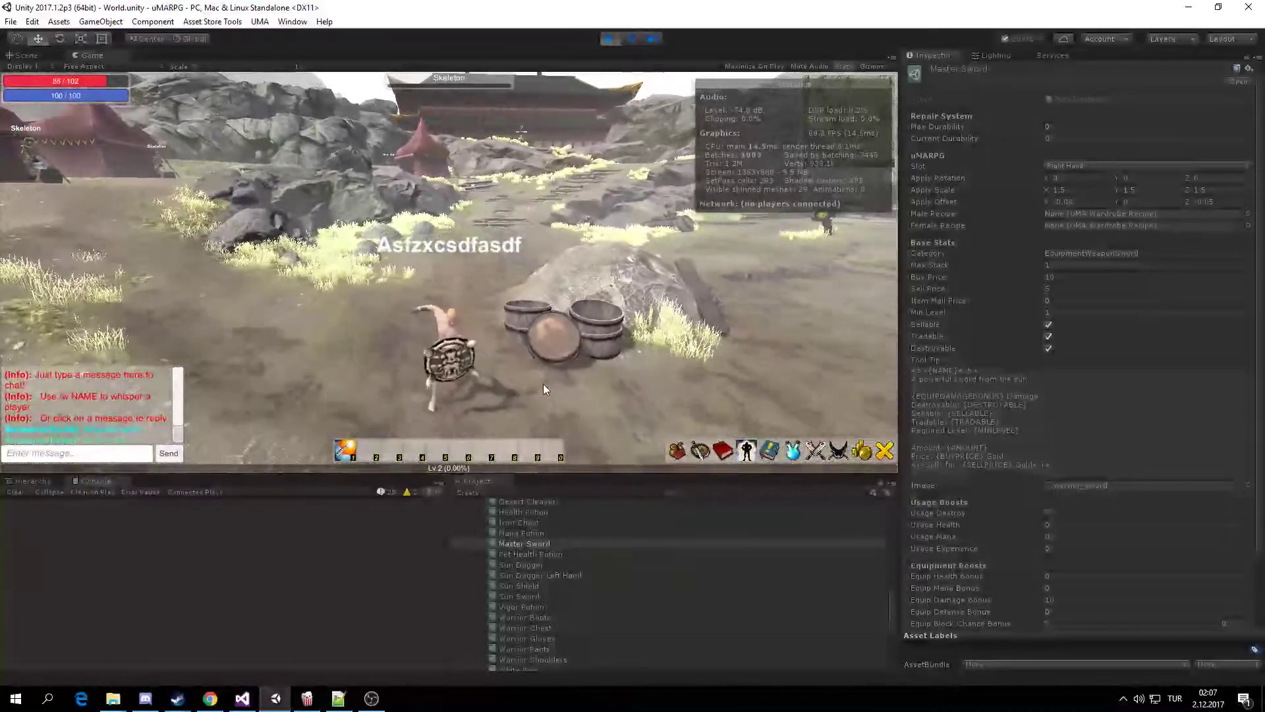
pyautogui.moveTo(437, 386); pyautogui.dragTo(467, 366, button='right')
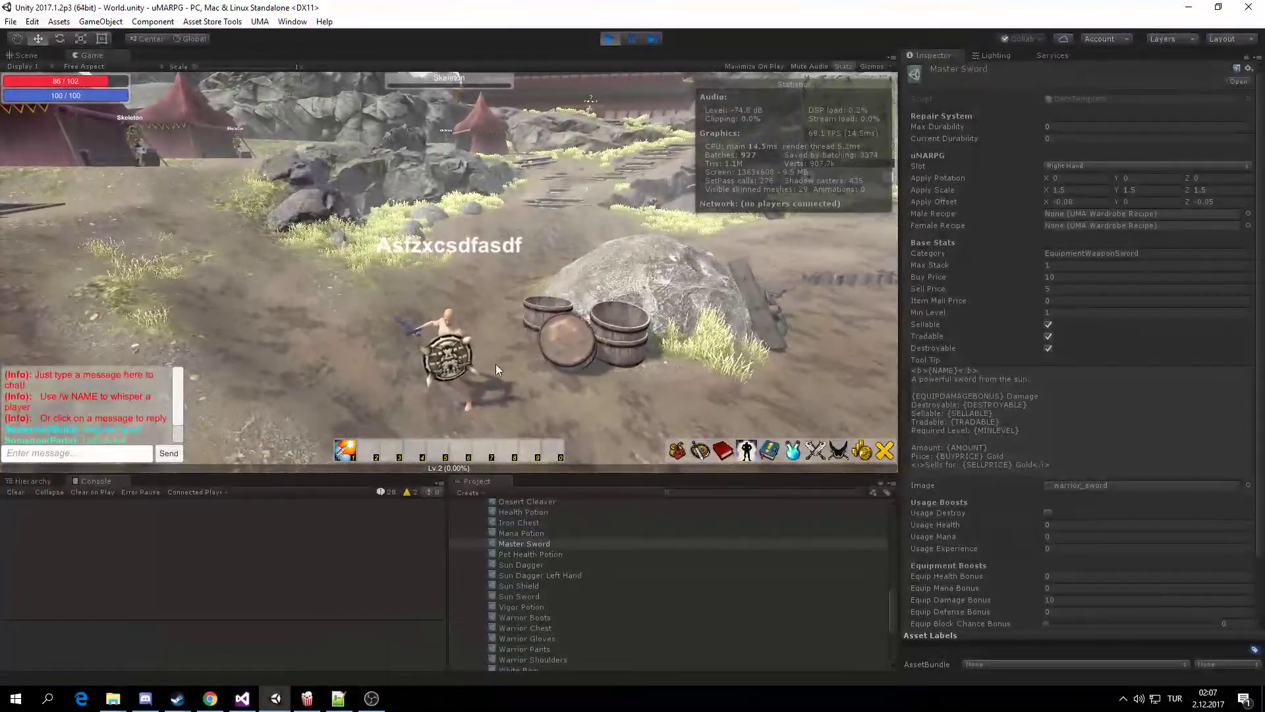
pyautogui.click(613, 43)
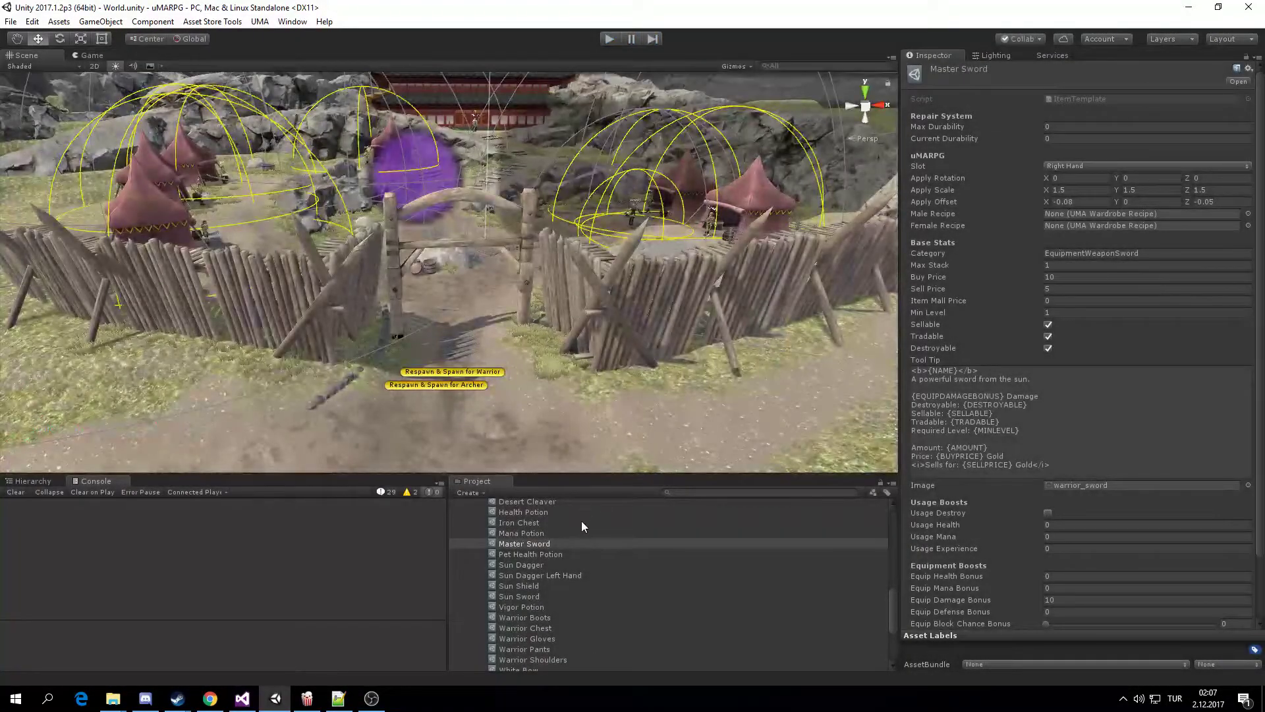
# - Duplicate the Sun Shield item template and name the copy Master Shield
pyautogui.click(547, 586)
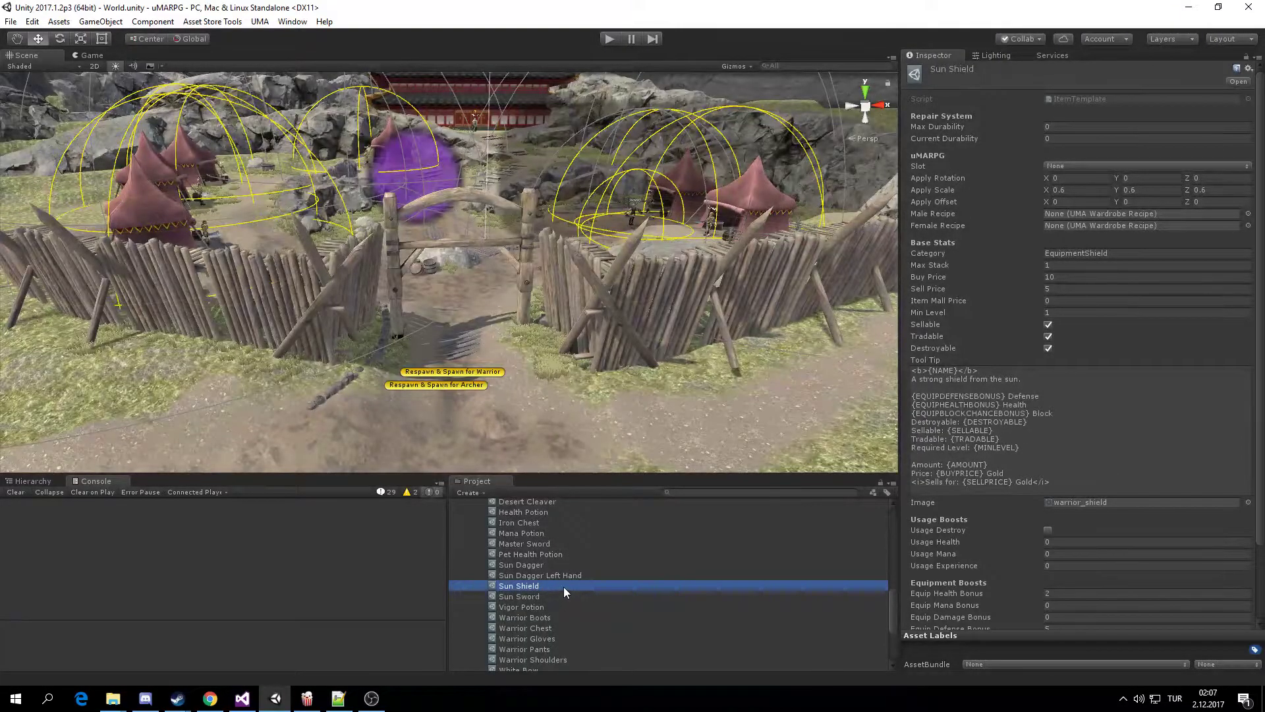
pyautogui.hotkey('ctrl', 'd')
pyautogui.press('F2')
pyautogui.write('Ma')
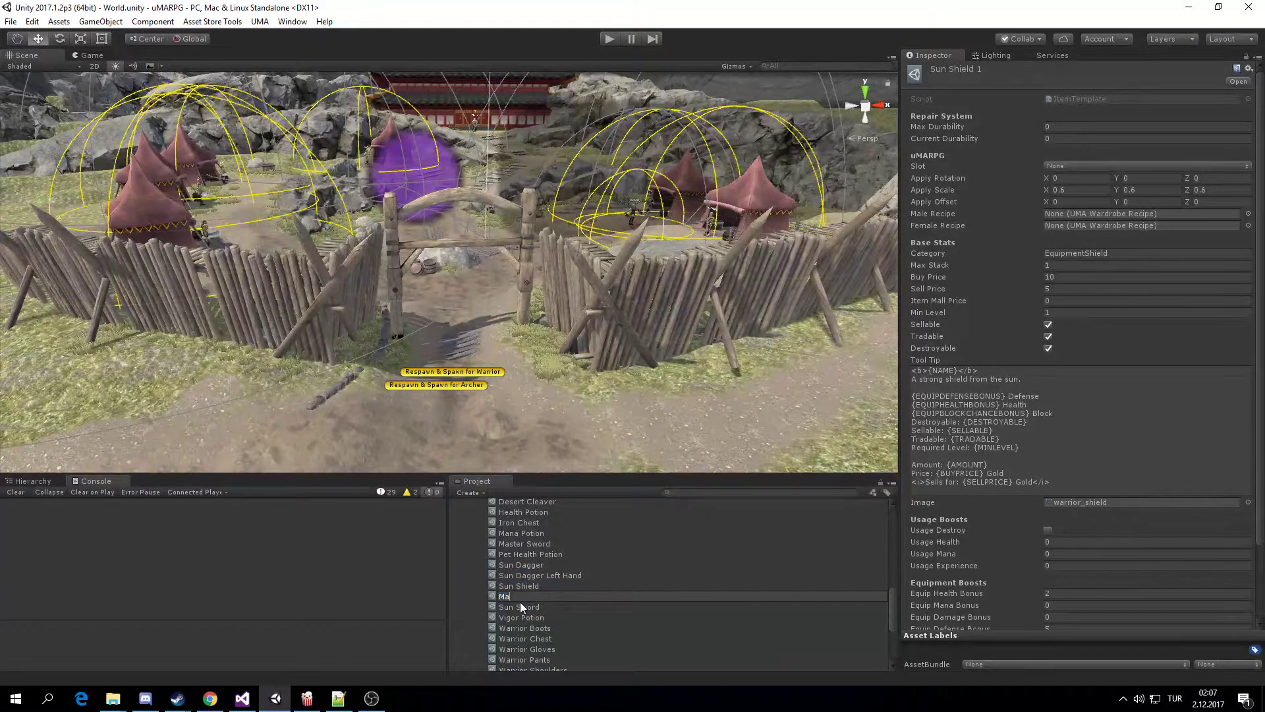
pyautogui.write('ster Shield')
pyautogui.press('Return')
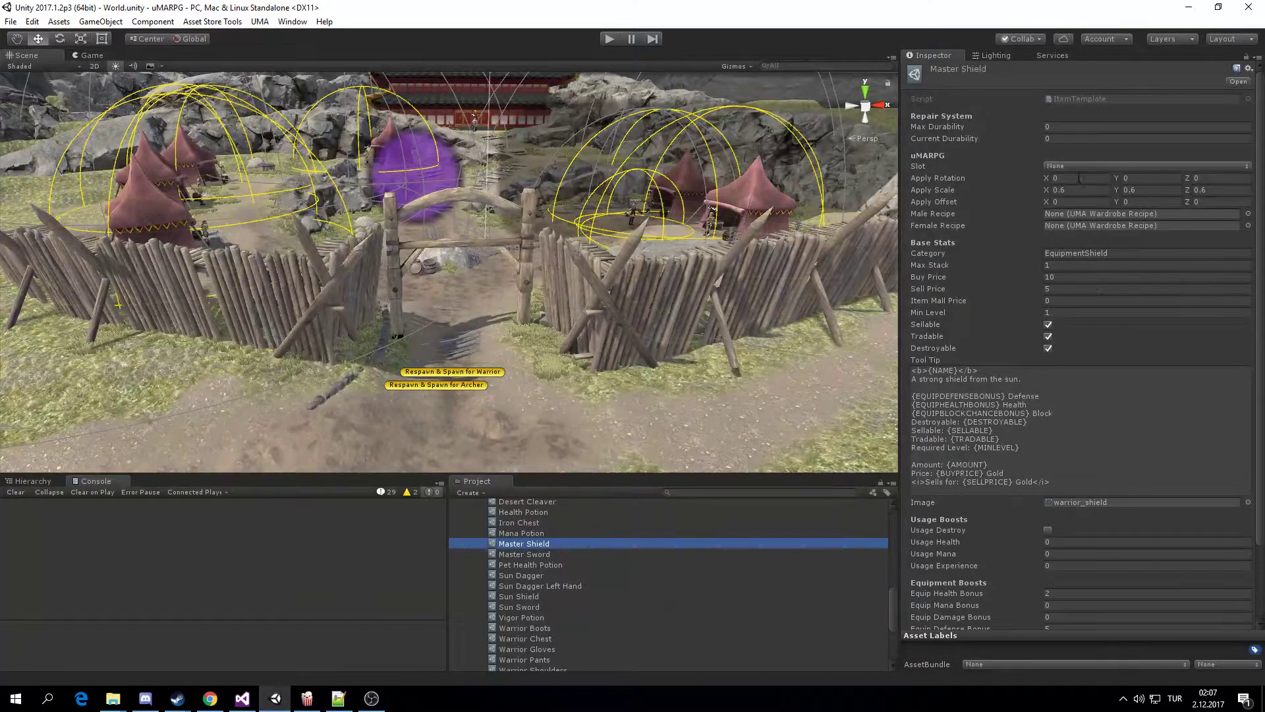
# - Set the Master Shield's slot to Right Hand and assign Shield24 as its model prefab
pyautogui.click(1073, 167)
pyautogui.click(1094, 296)
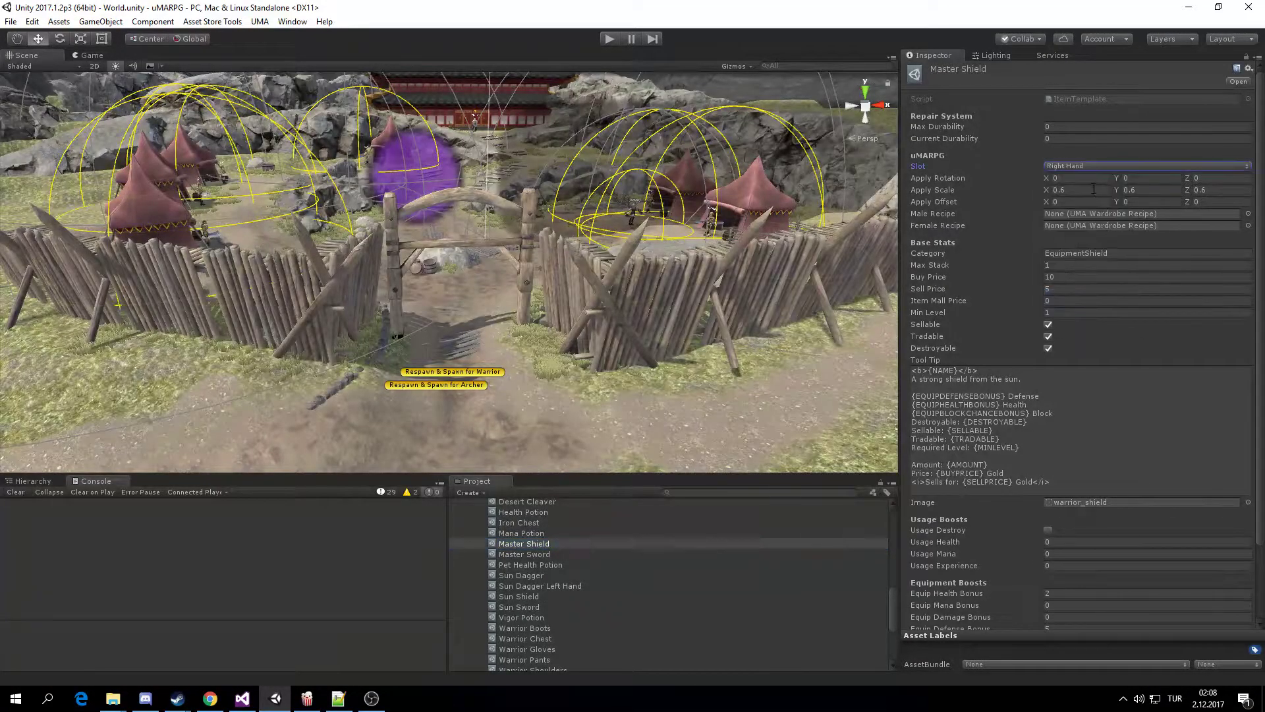
pyautogui.scroll(-3, 1100, 378)
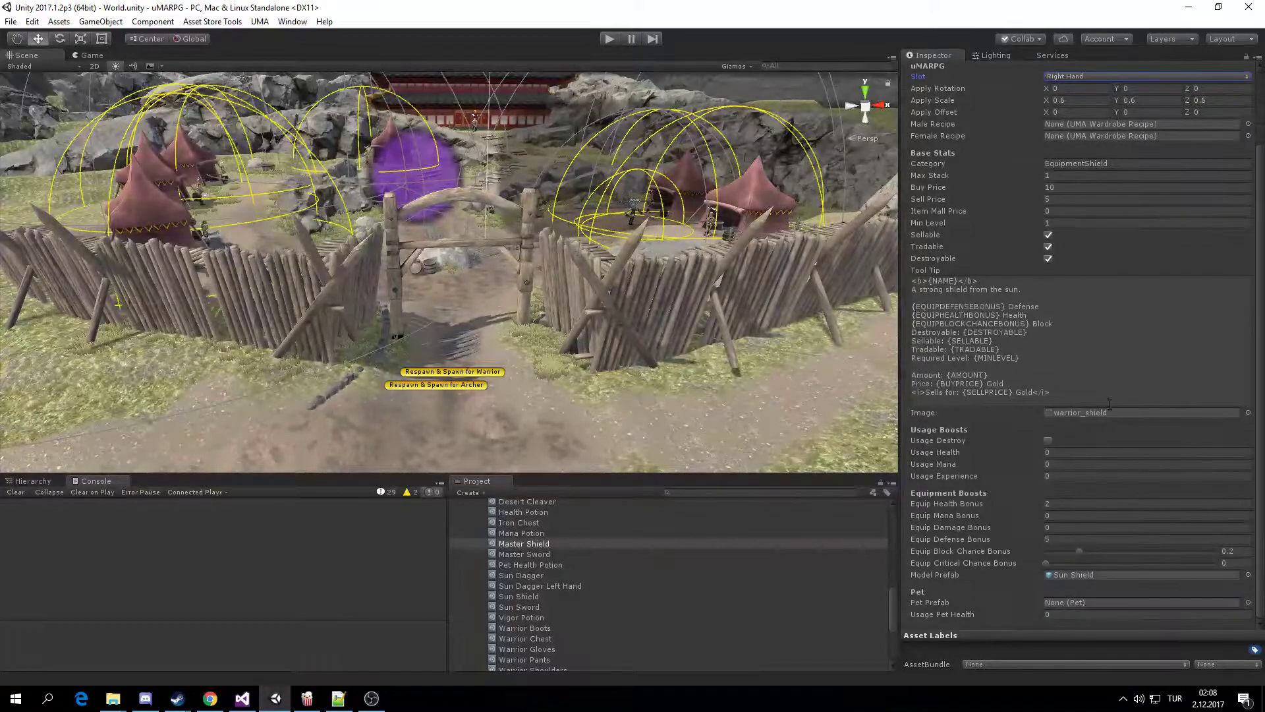
pyautogui.click(1248, 575)
pyautogui.write('Shield')
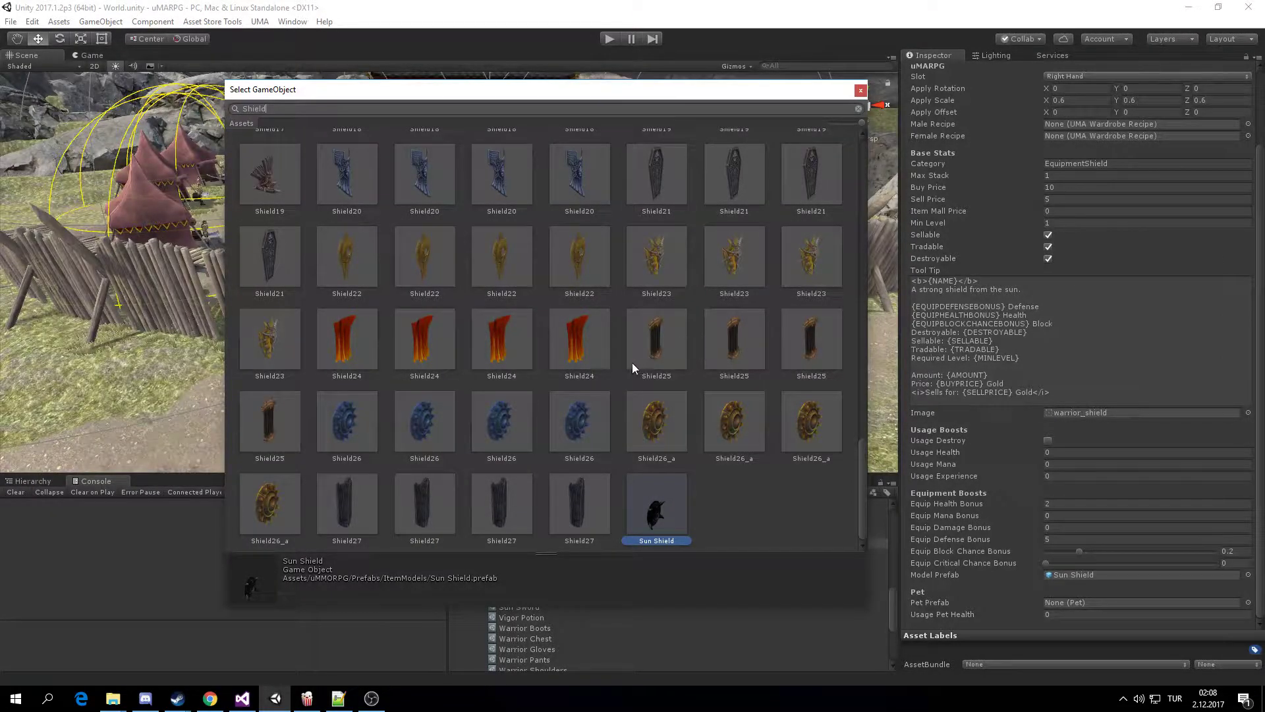
pyautogui.click(367, 344)
pyautogui.click(425, 345)
pyautogui.click(493, 345)
pyautogui.click(414, 346)
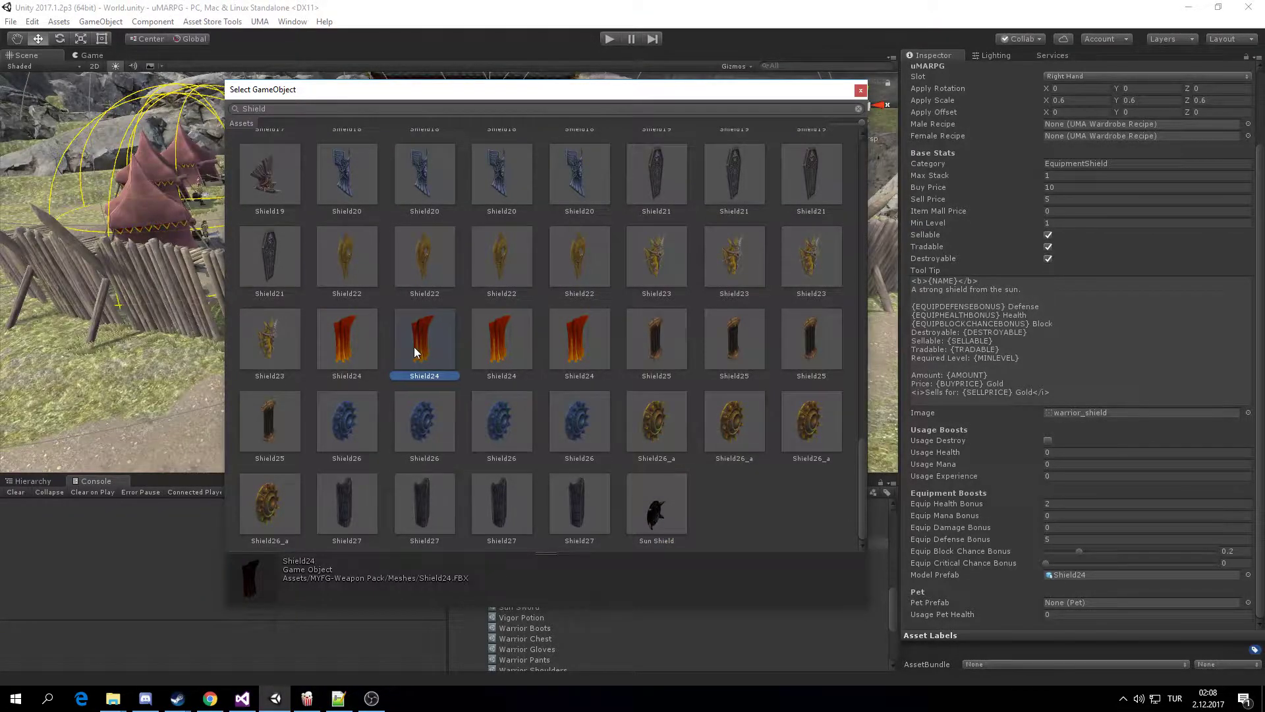
pyautogui.click(500, 347)
pyautogui.doubleClick(498, 337)
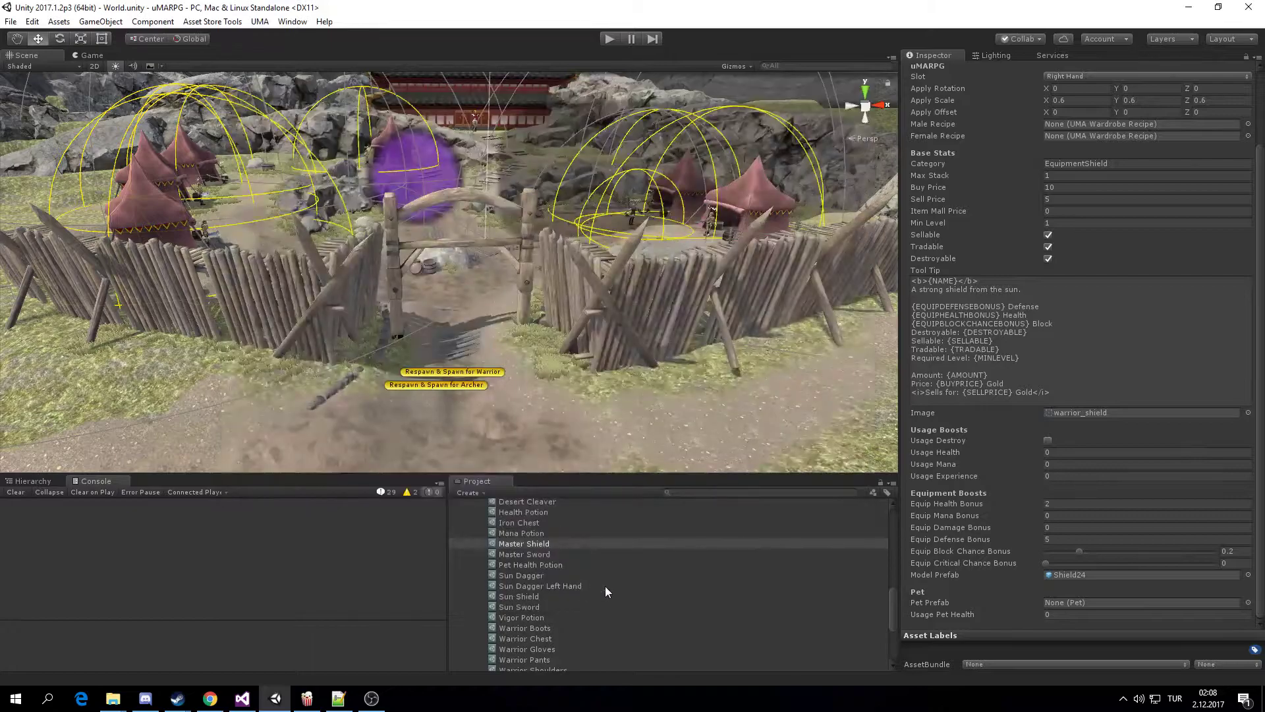
pyautogui.scroll(3, 1164, 269)
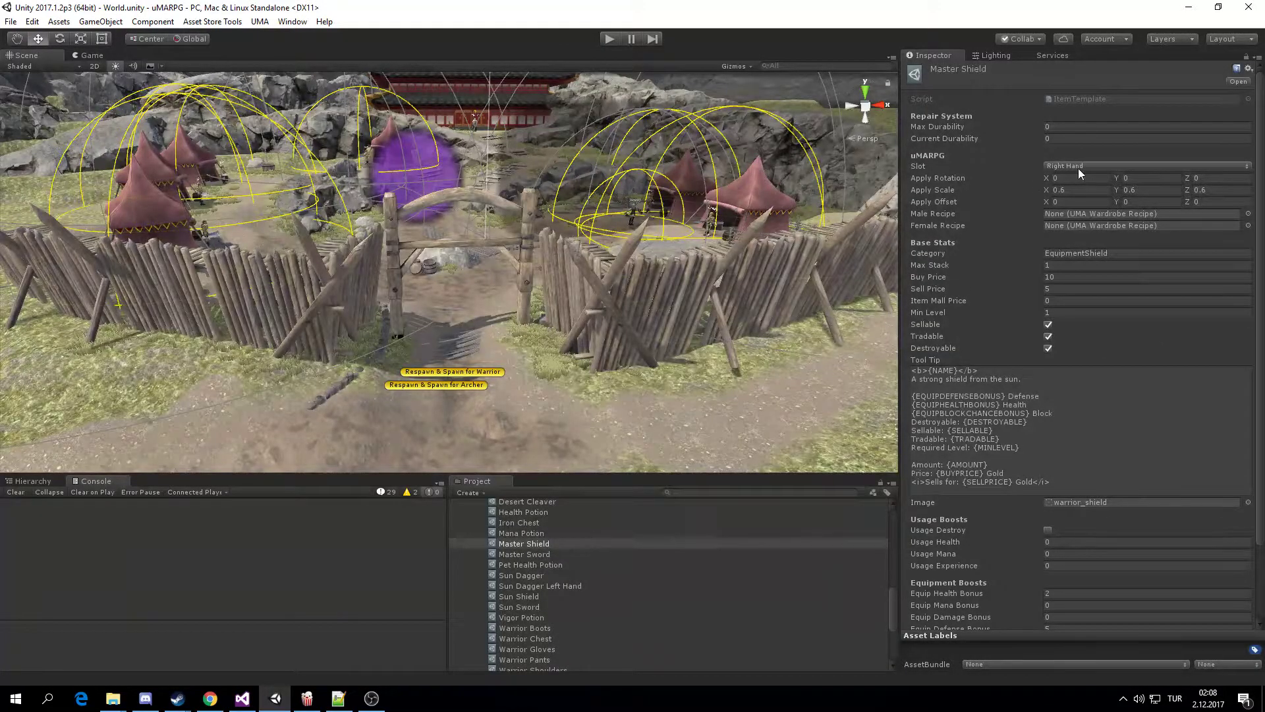
pyautogui.click(609, 38)
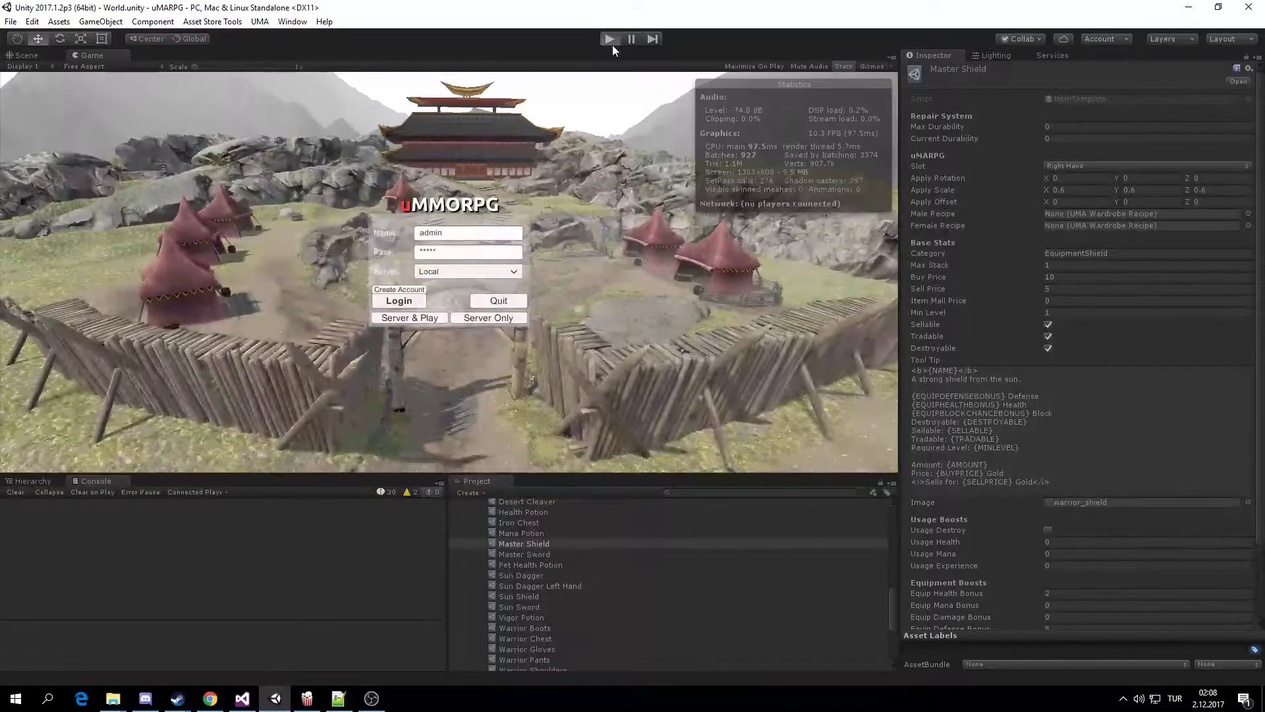
pyautogui.click(610, 40)
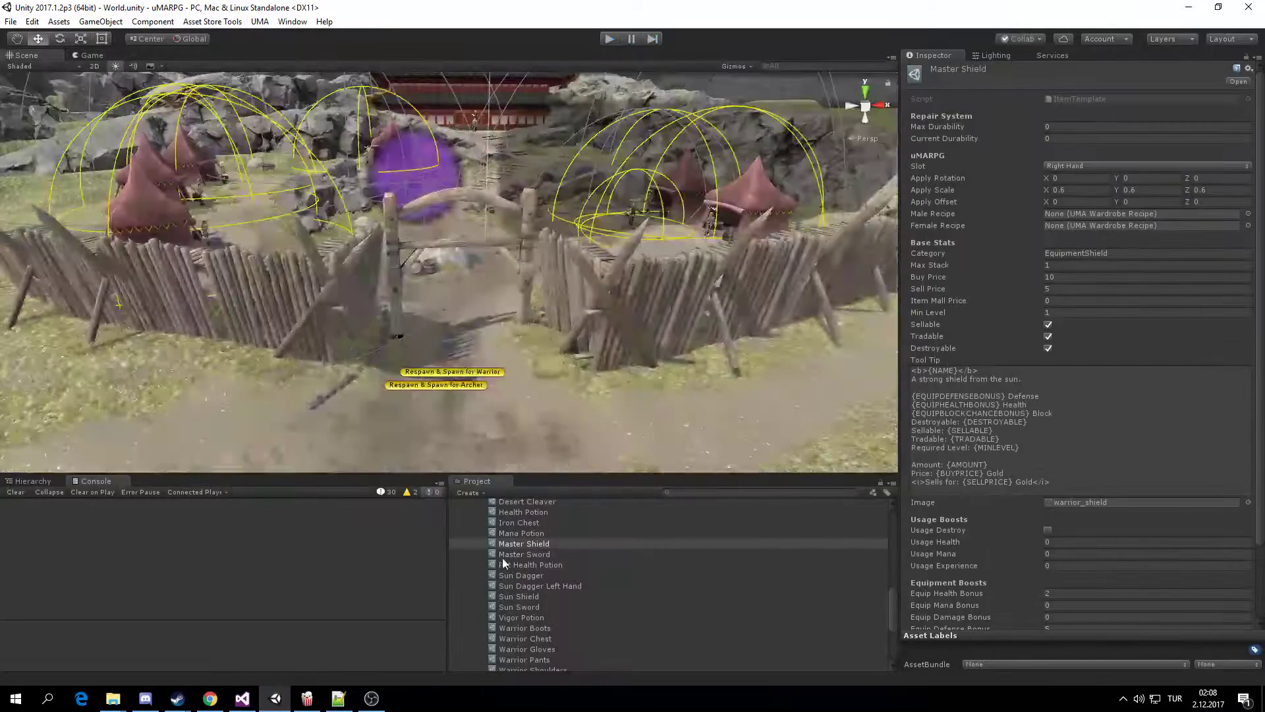
# - Increase the Warrior prefab's default items to 8 and assign the Master Shield template to the new Element 7
pyautogui.scroll(11, 532, 617)
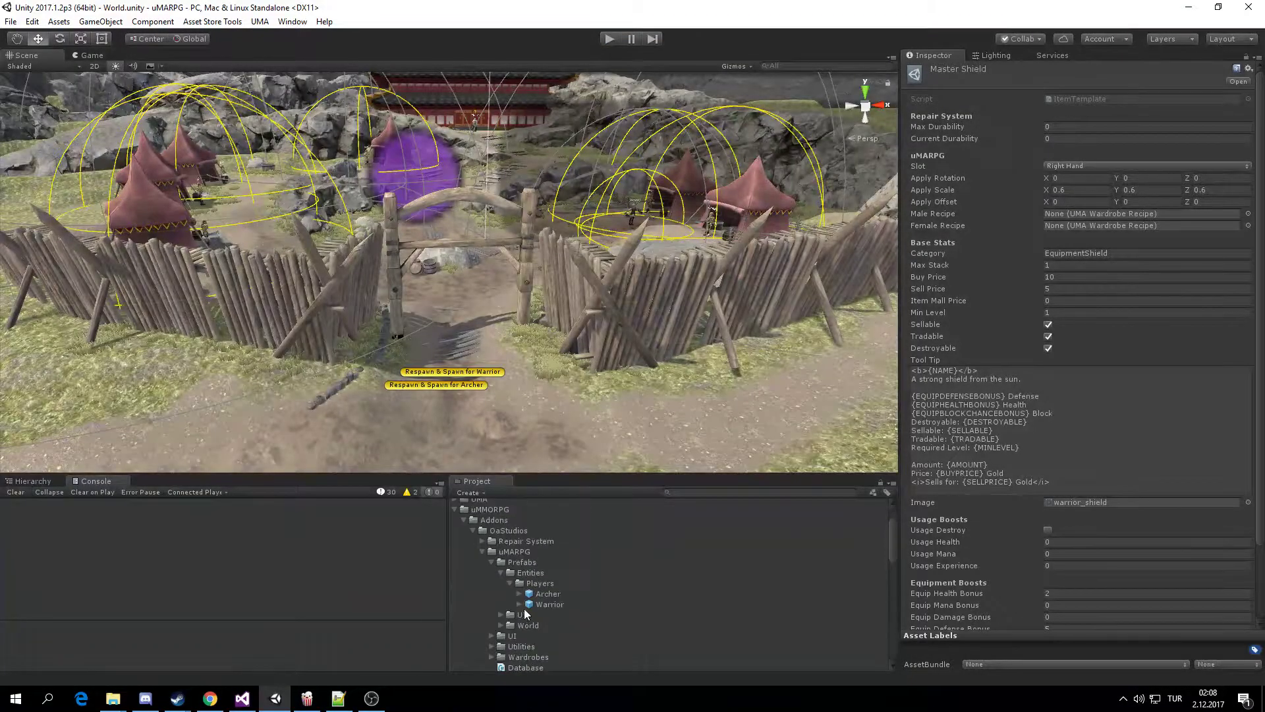
pyautogui.click(532, 604)
pyautogui.scroll(-1, 1021, 449)
pyautogui.scroll(-15, 1041, 410)
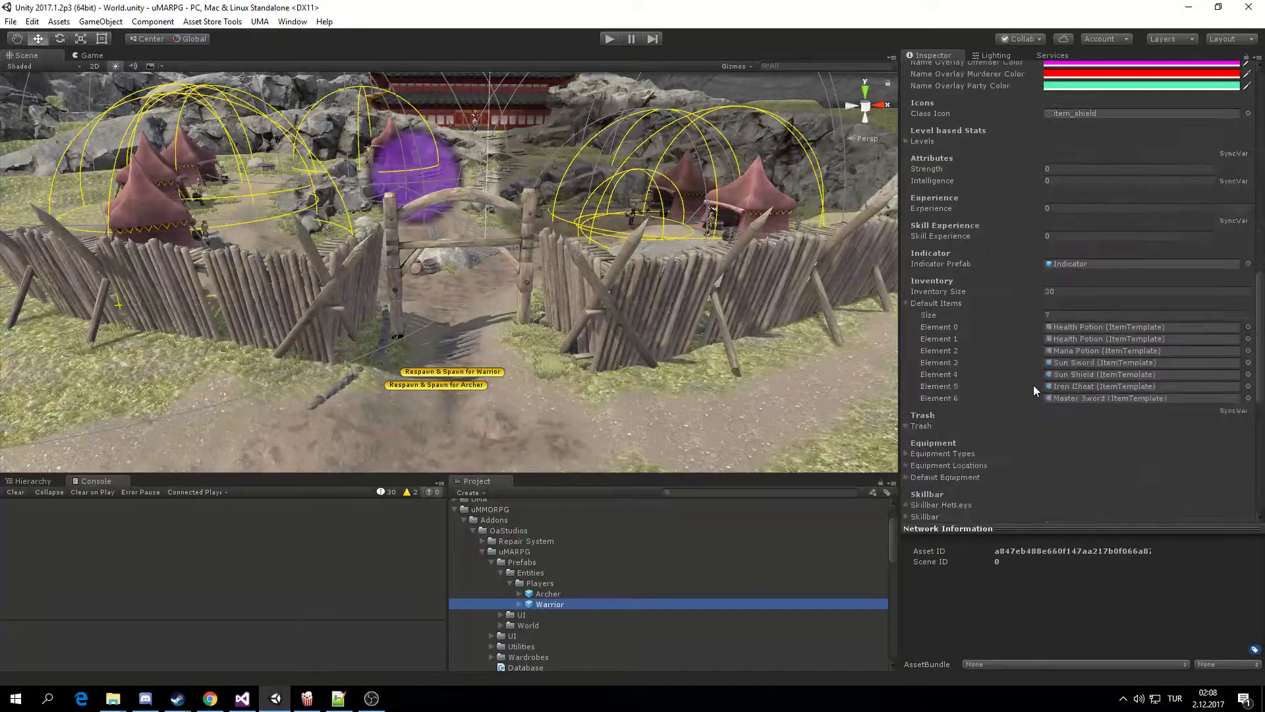
pyautogui.click(1071, 236)
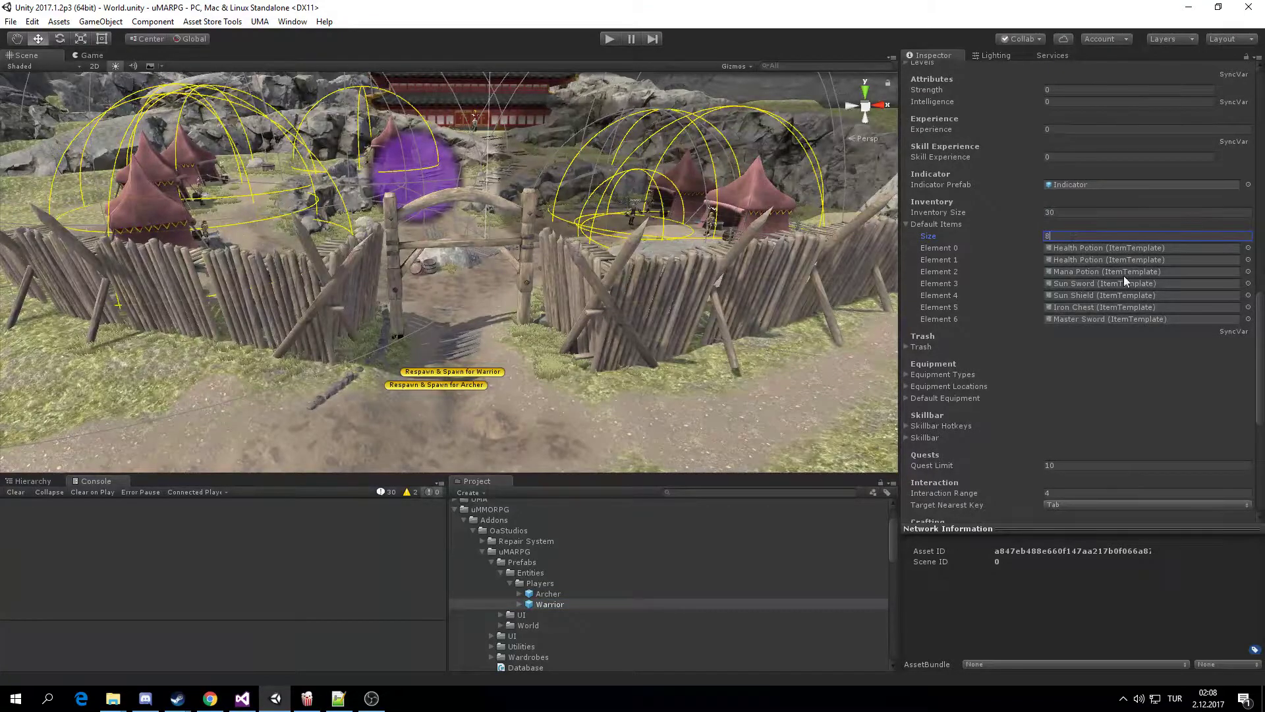
pyautogui.write('8')
pyautogui.press('Return')
pyautogui.click(1248, 332)
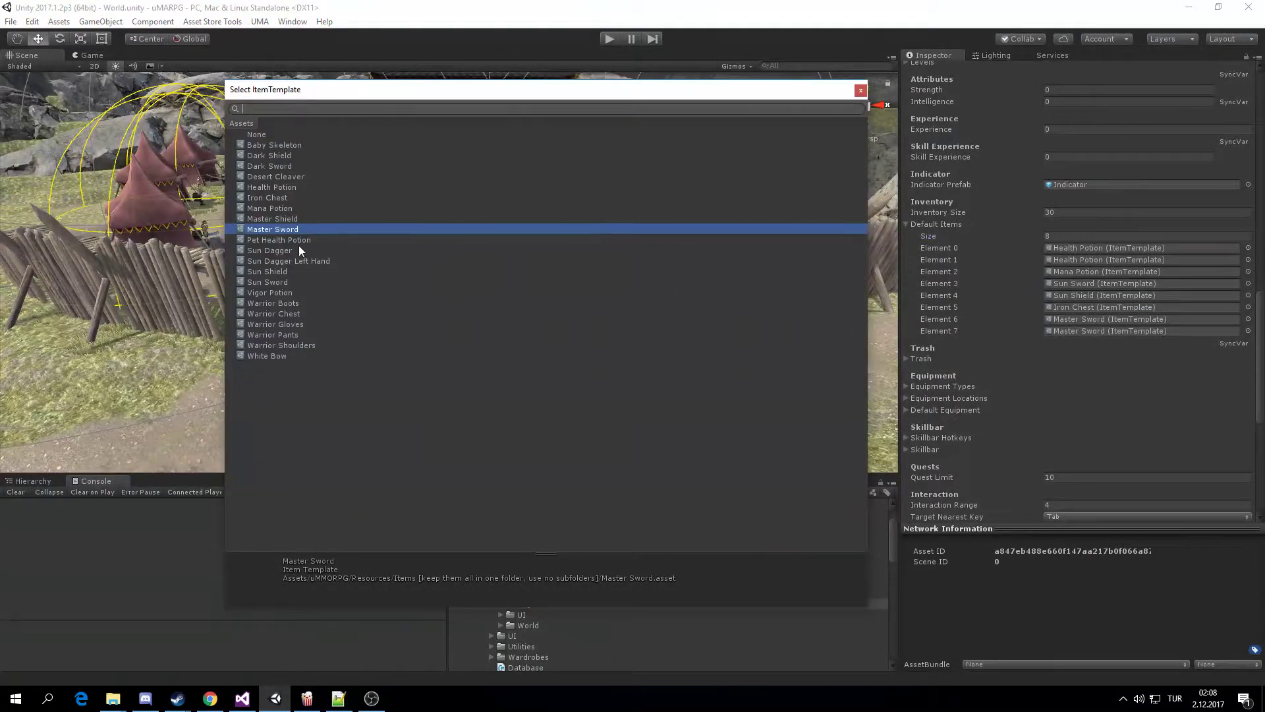
pyautogui.doubleClick(290, 218)
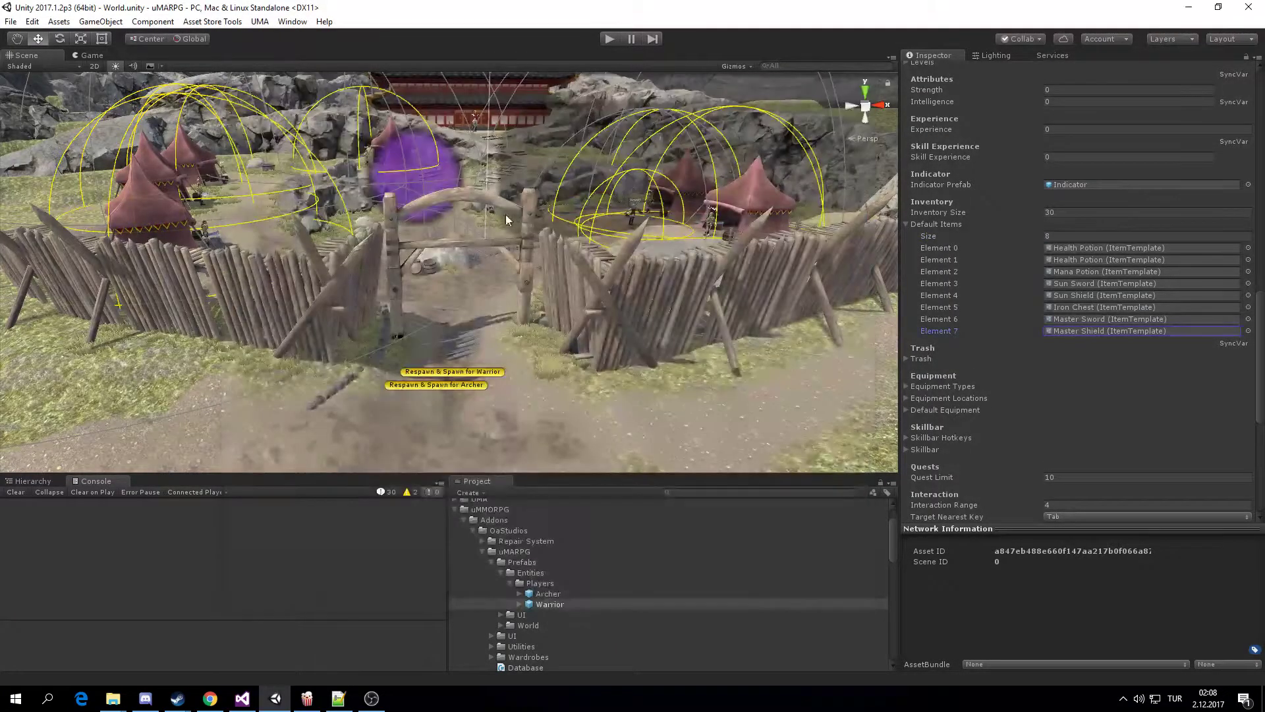
# - Enter play mode, host with Server & Play, create a male Warrior character and enter the world with it
pyautogui.click(608, 40)
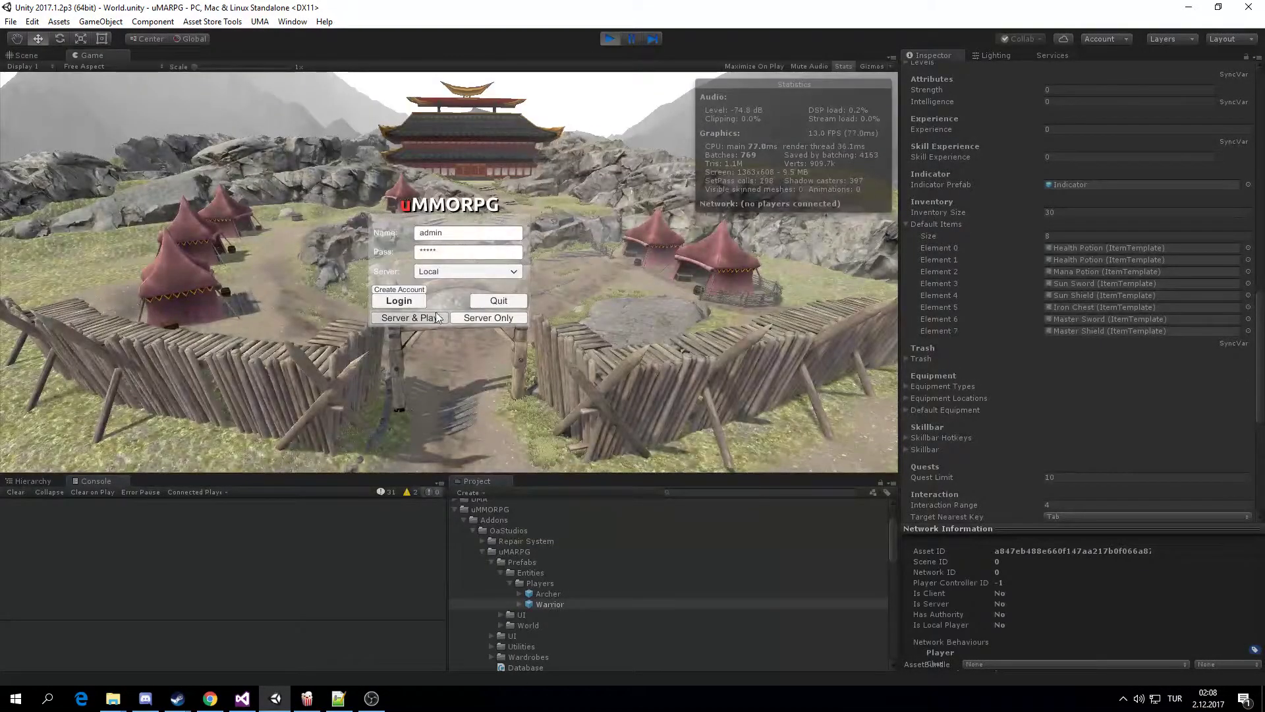
pyautogui.click(437, 318)
pyautogui.click(414, 345)
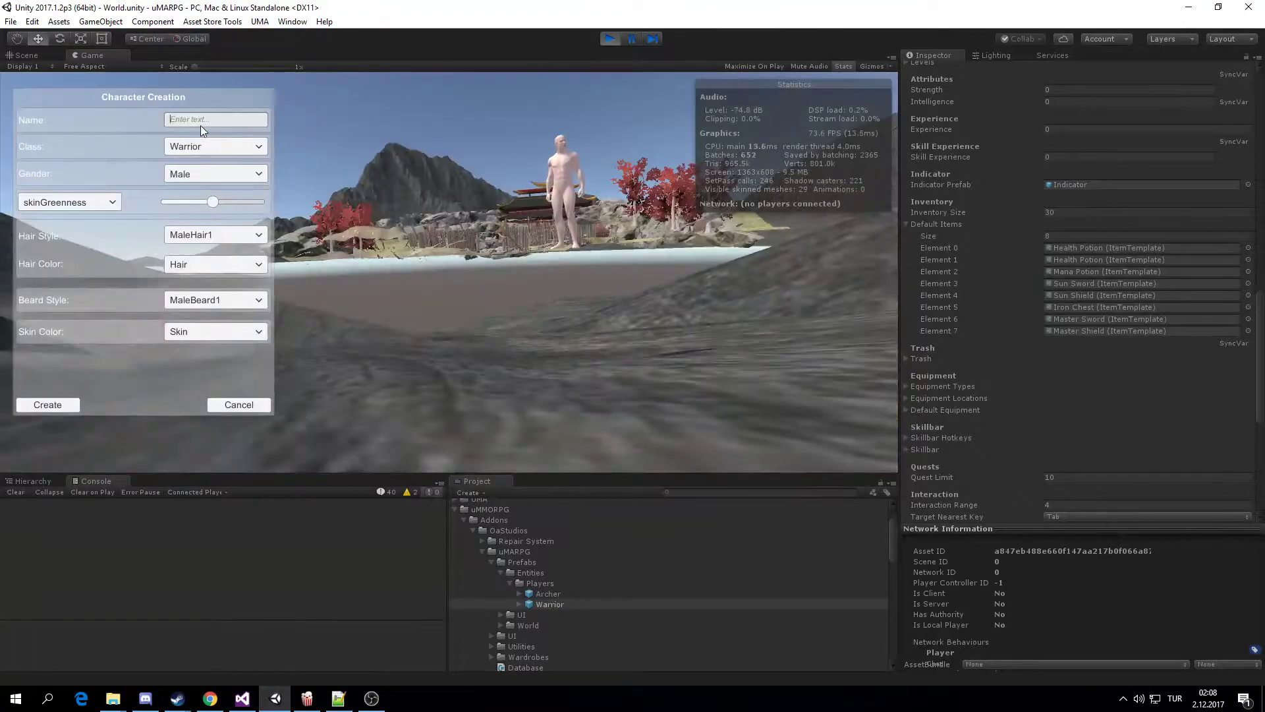
pyautogui.click(62, 404)
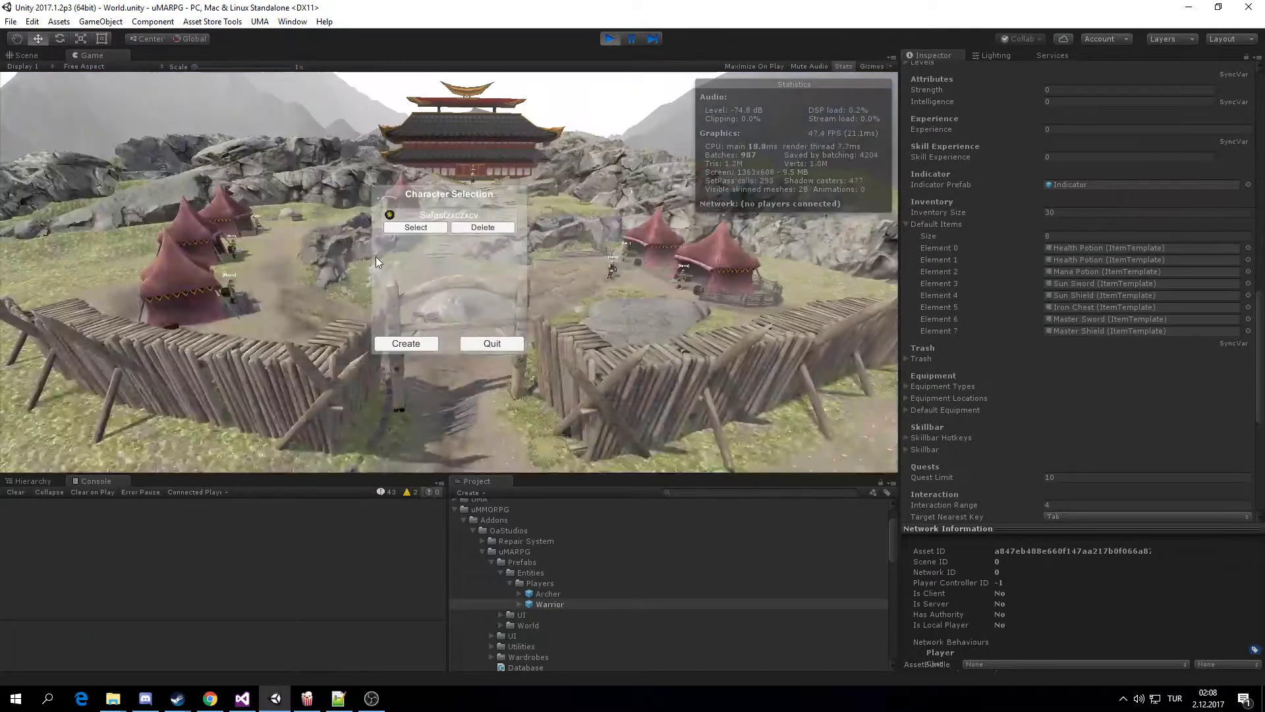
pyautogui.click(415, 228)
# - Open the inventory and equipment windows, equip the Master Sword and Master Shield, and view them on the character
pyautogui.press('i')
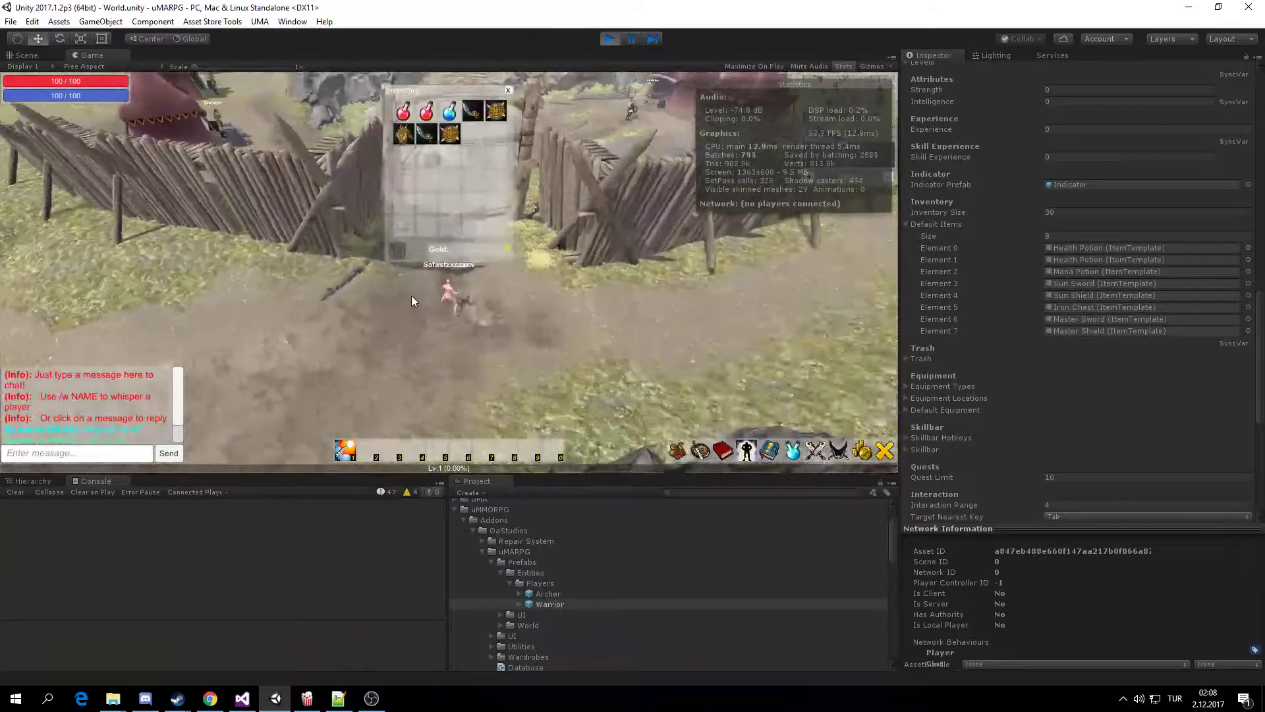
pyautogui.press('e')
pyautogui.scroll(5, 457, 298)
pyautogui.moveTo(423, 354); pyautogui.dragTo(432, 283, button='right')
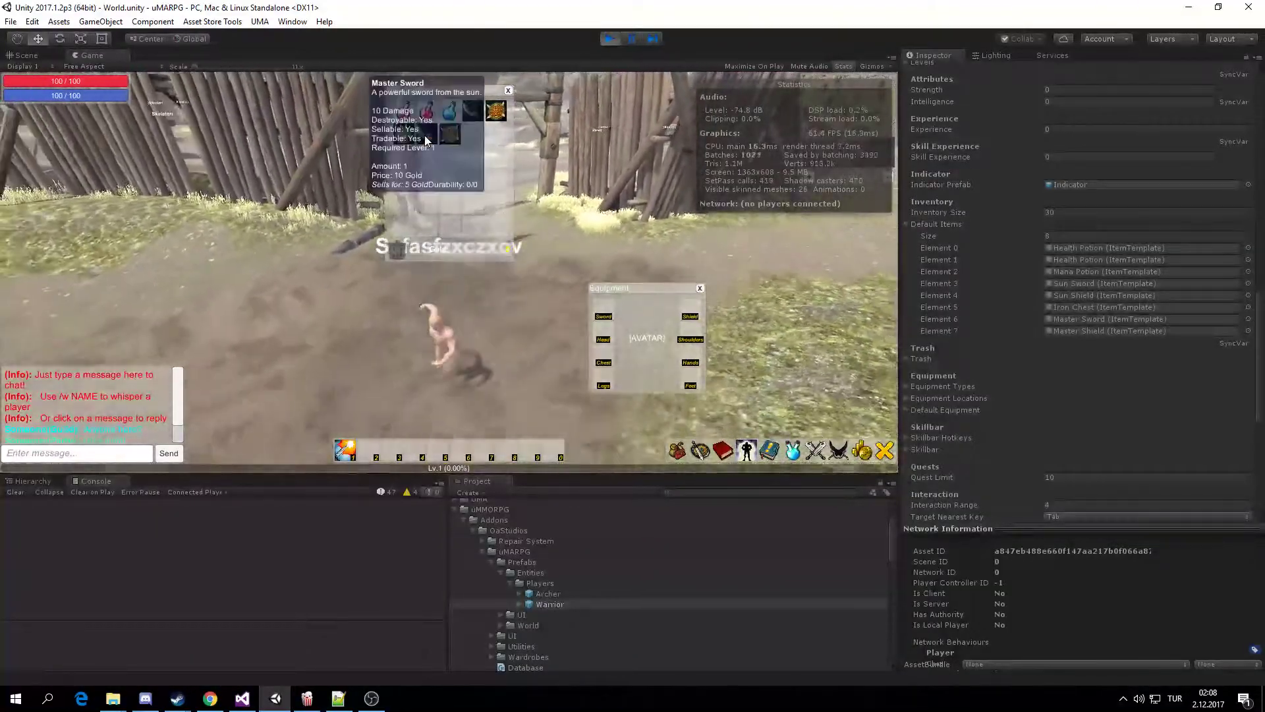
pyautogui.click(427, 137)
pyautogui.click(450, 135)
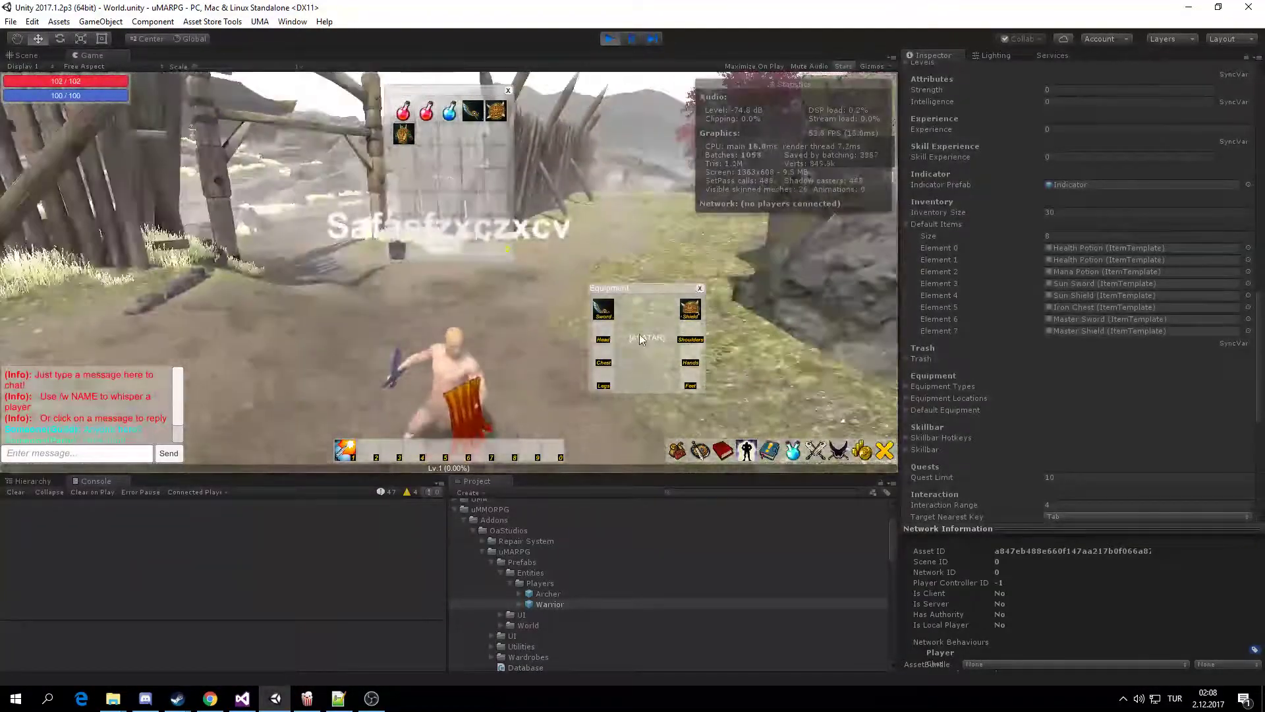
pyautogui.moveTo(576, 330); pyautogui.dragTo(415, 394, button='right')
# - Set the Master Shield template's Apply Scale to 1 on X, Y and Z
pyautogui.scroll(-5, 468, 387)
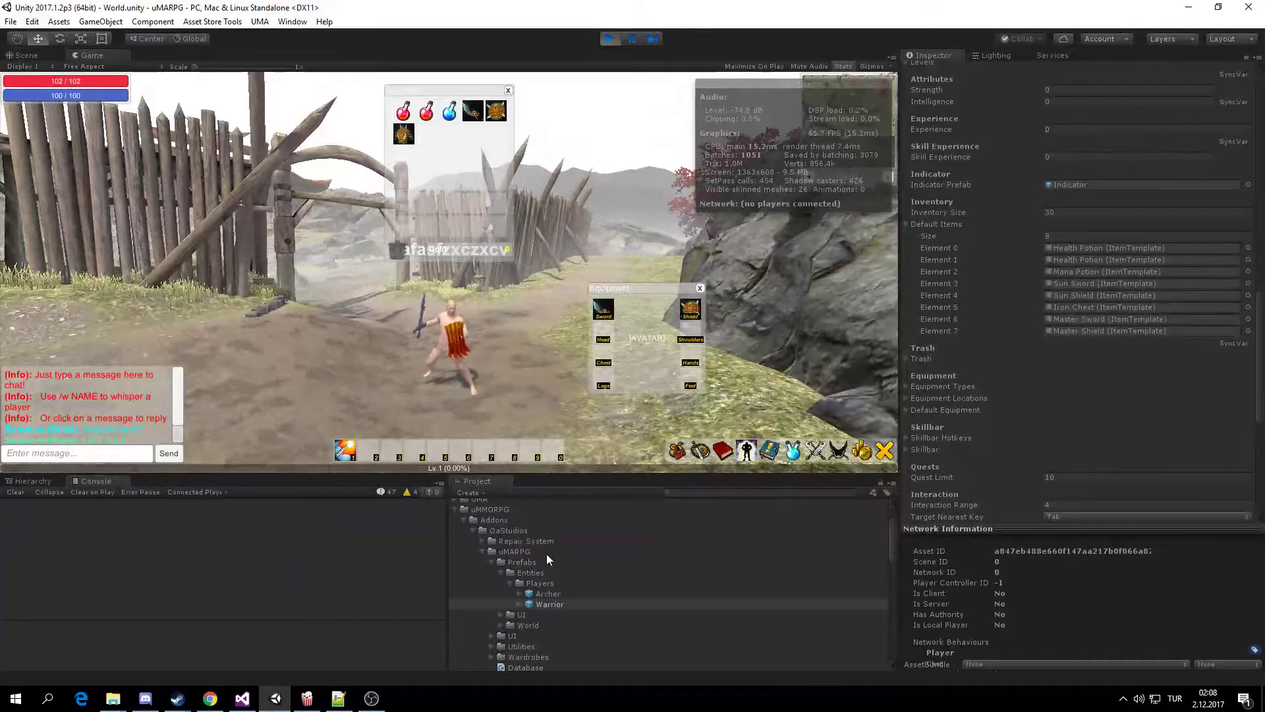
pyautogui.scroll(-5, 532, 597)
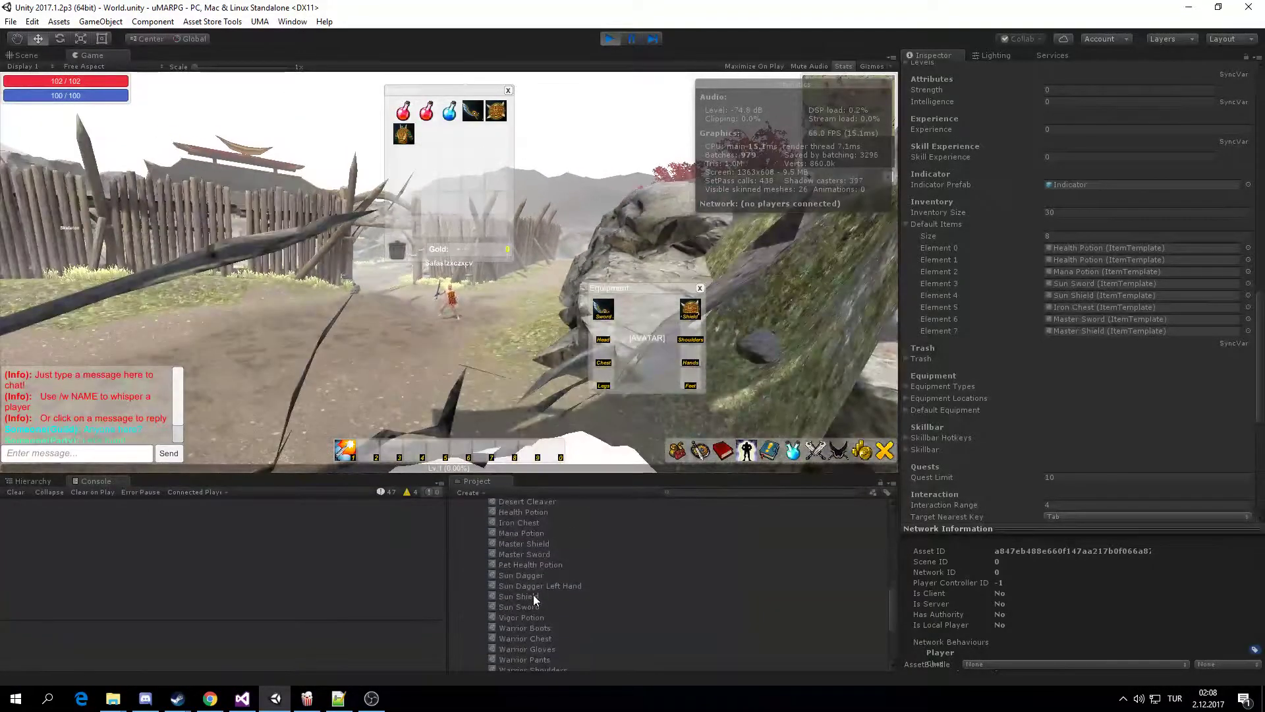
pyautogui.scroll(2, 532, 595)
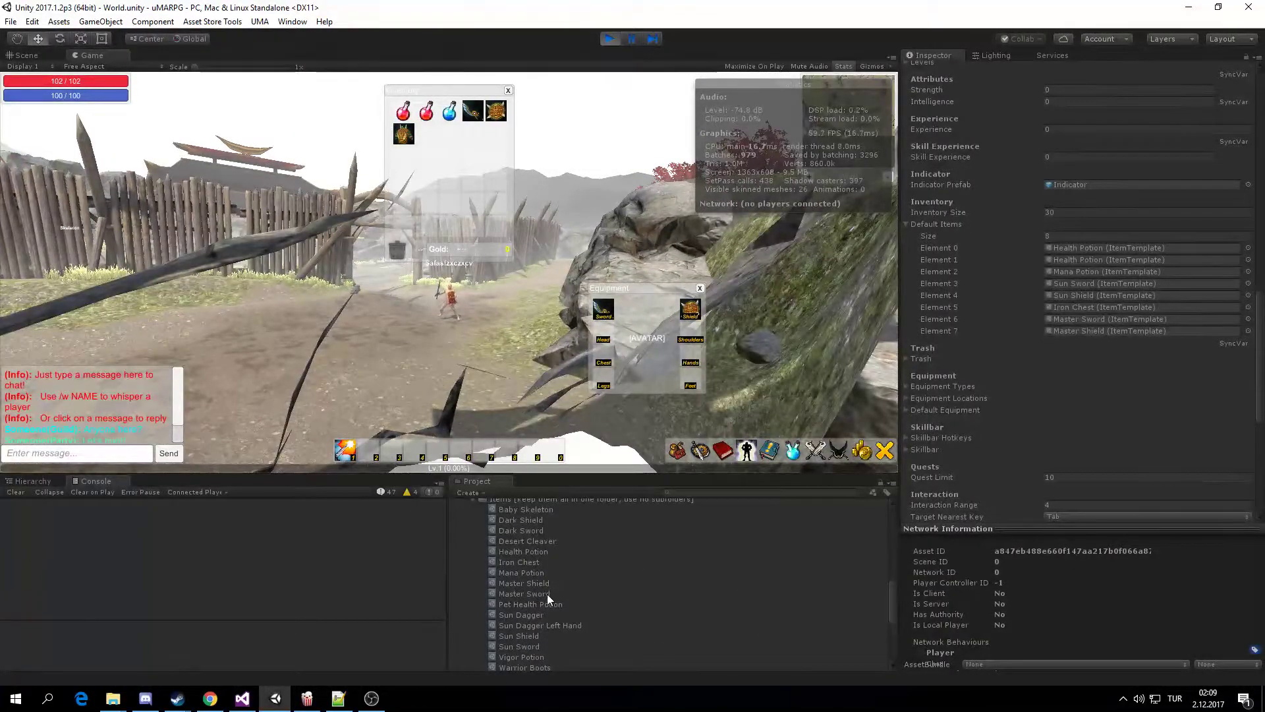
pyautogui.click(539, 583)
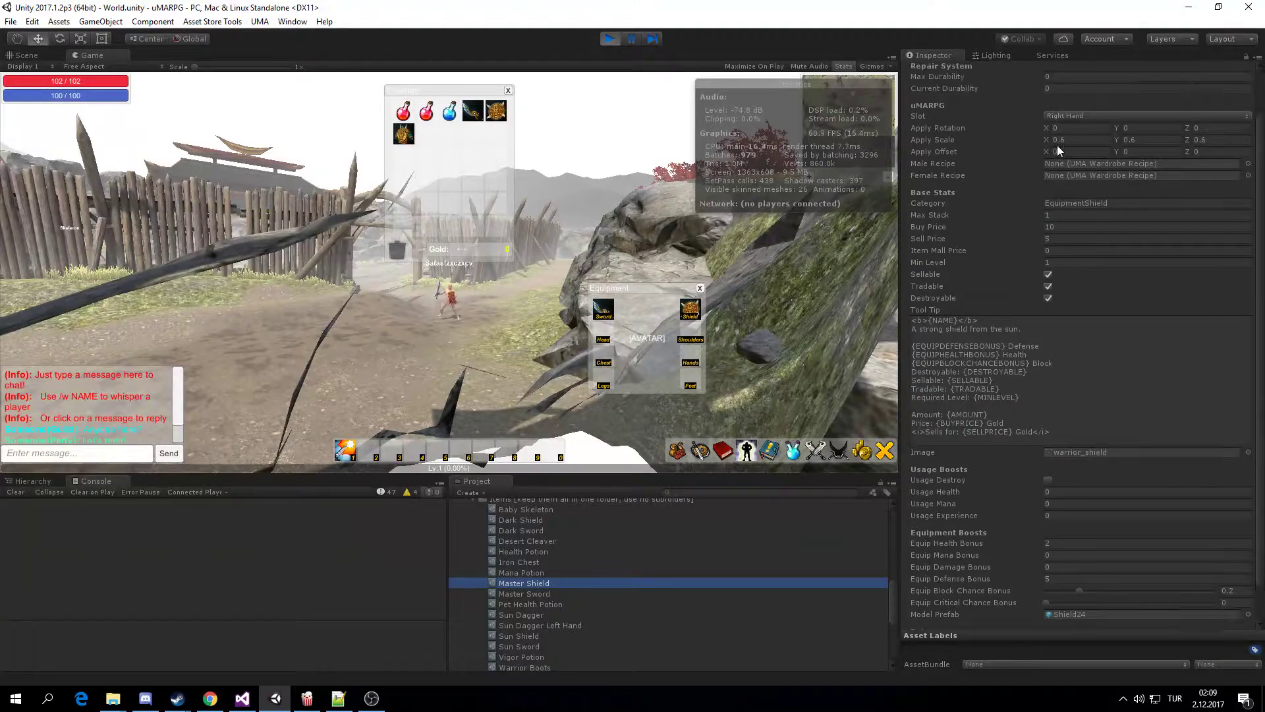
pyautogui.click(1068, 180)
pyautogui.write('1')
pyautogui.click(1137, 182)
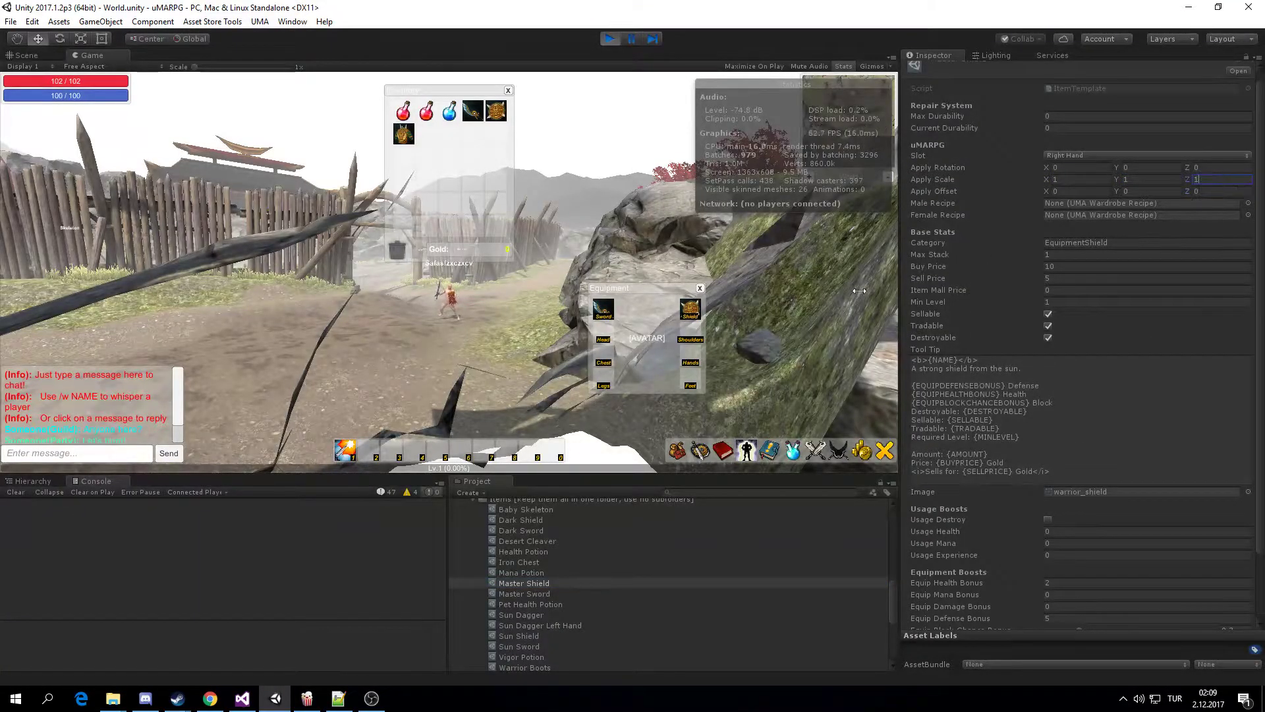
# - Unequip and re-equip the Master Shield to apply the new scale, and view it on the character
pyautogui.scroll(8, 447, 349)
pyautogui.moveTo(690, 309); pyautogui.dragTo(479, 225)
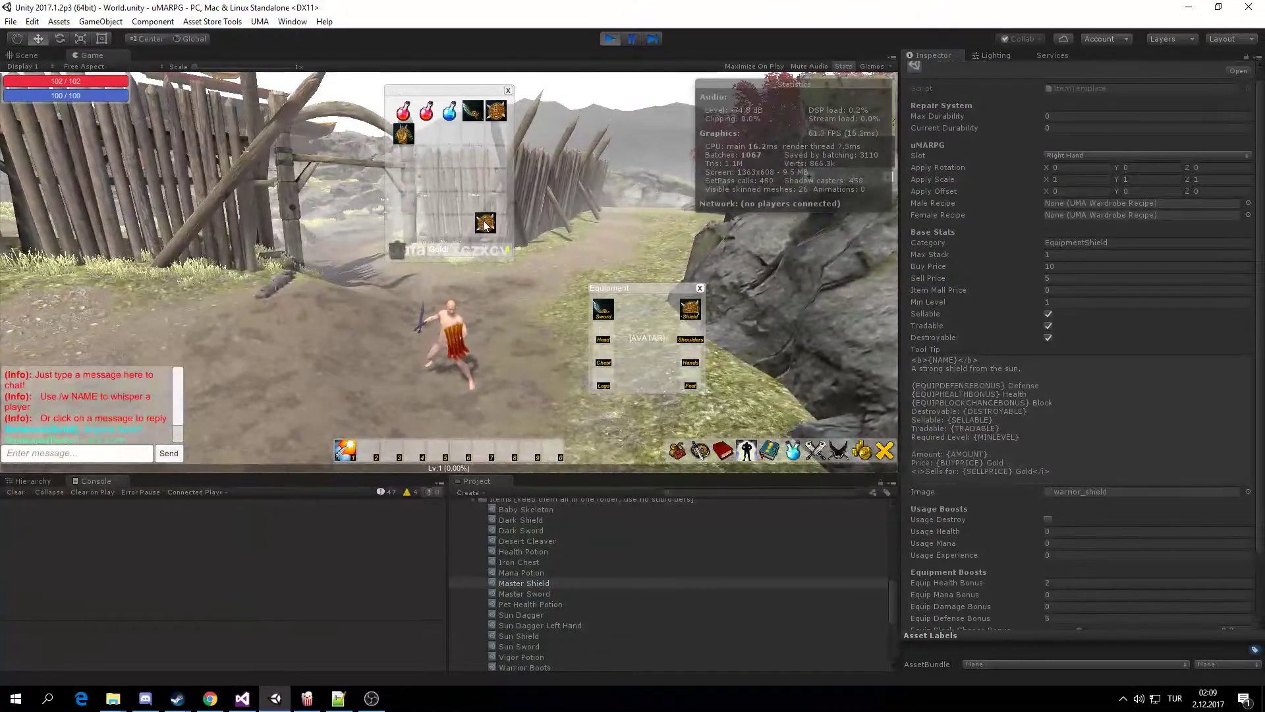
pyautogui.click(479, 226)
pyautogui.moveTo(493, 344); pyautogui.dragTo(406, 349, button='right')
# - Run the character through the gate into the camp and close the inventory and equipment windows
pyautogui.press('w')
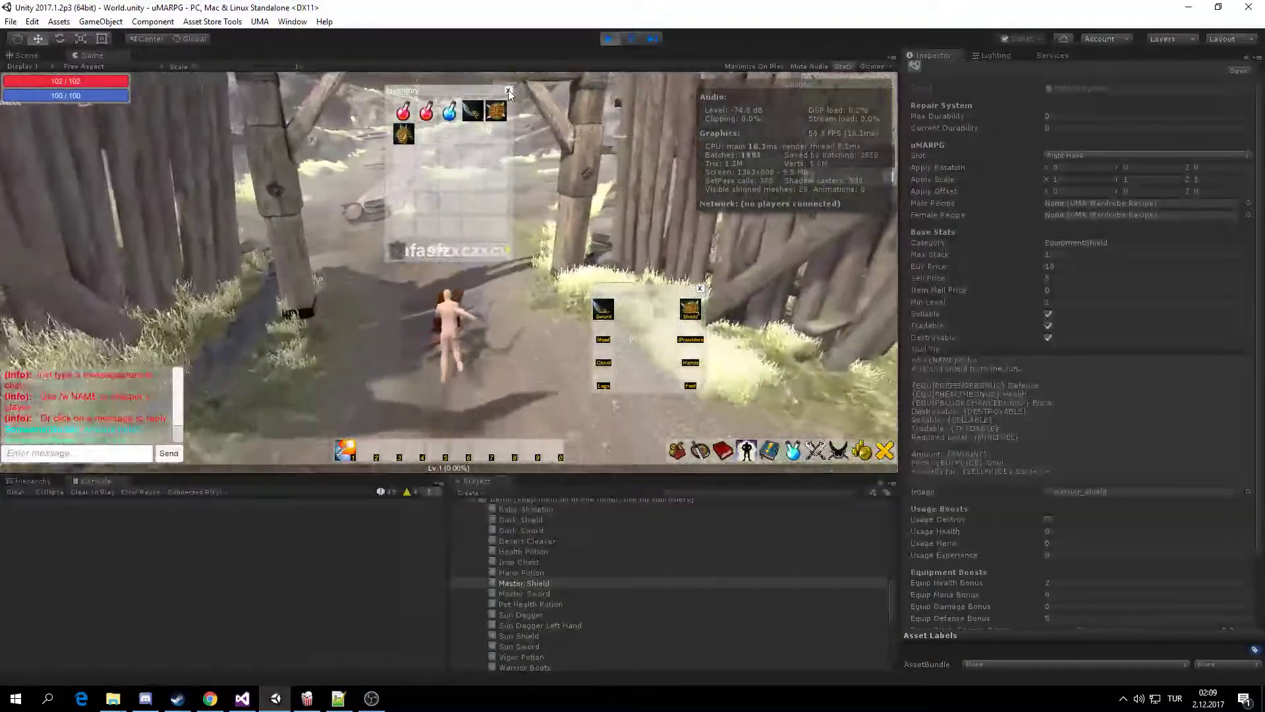
pyautogui.click(508, 89)
pyautogui.click(700, 288)
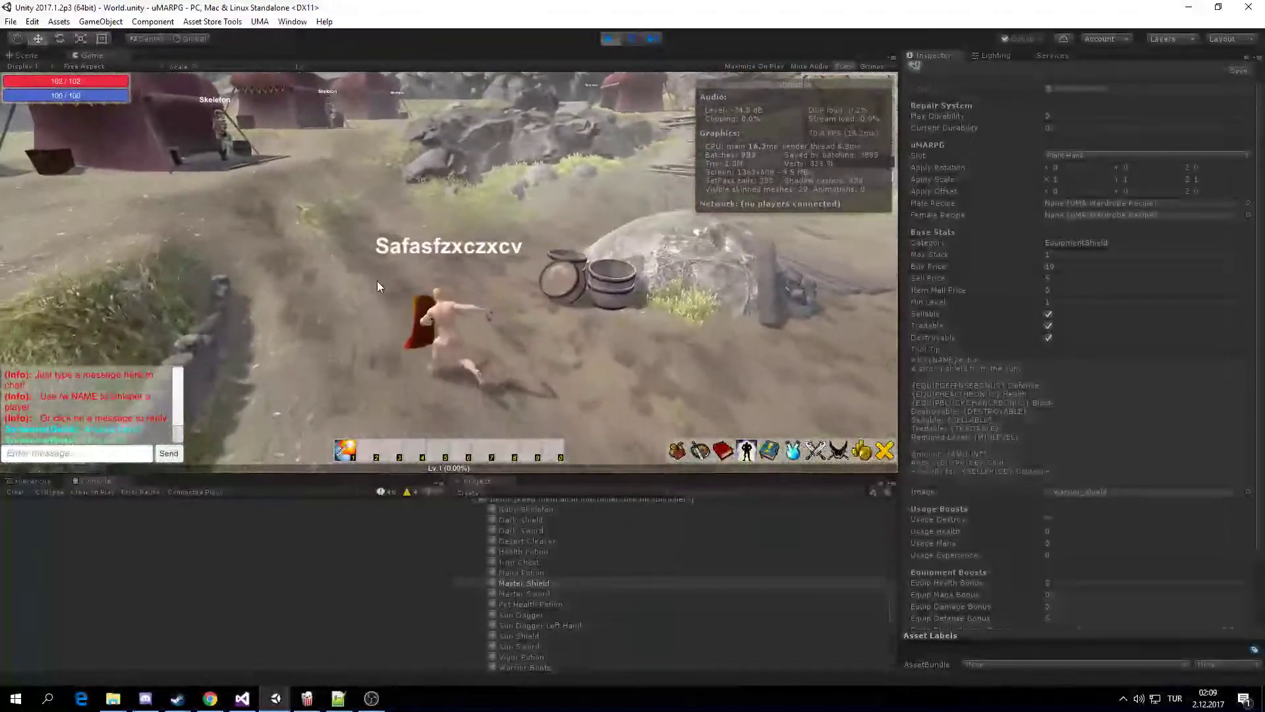
# - Reopen the inventory and equipment windows and read the item details of the equipped Master Sword and Master Shield
pyautogui.press('i')
pyautogui.press('e')
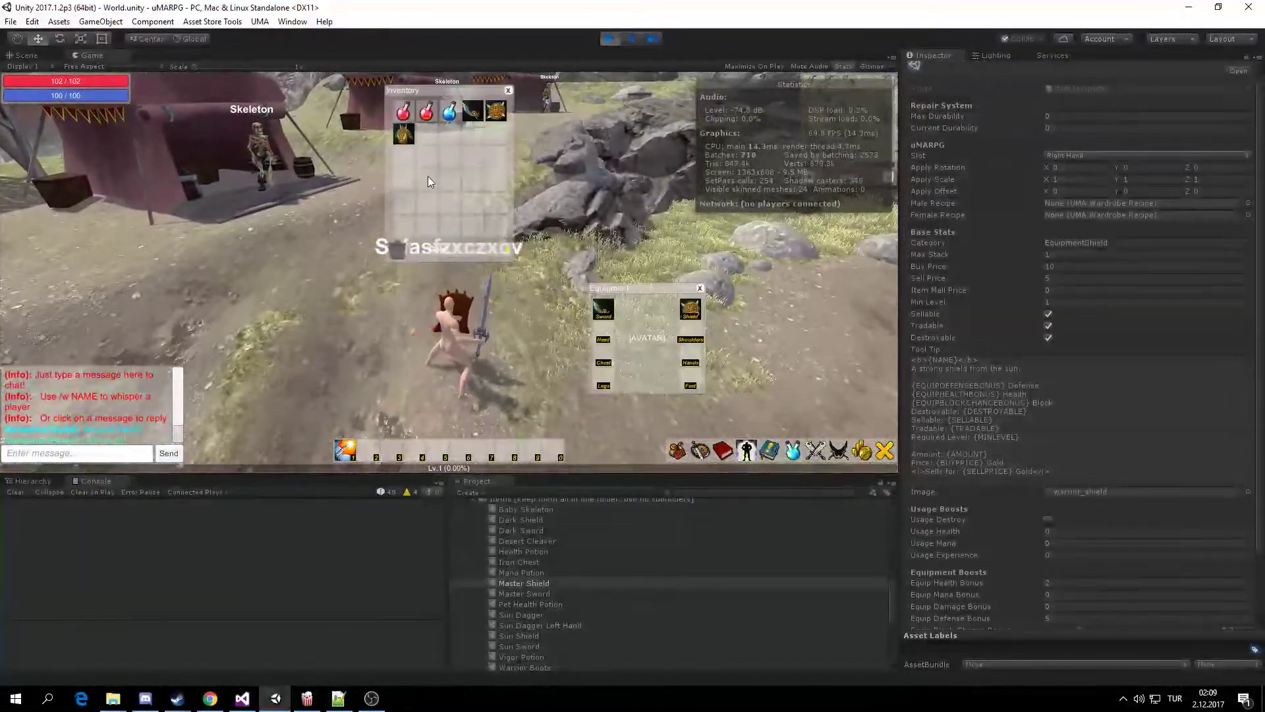
pyautogui.moveTo(596, 308)
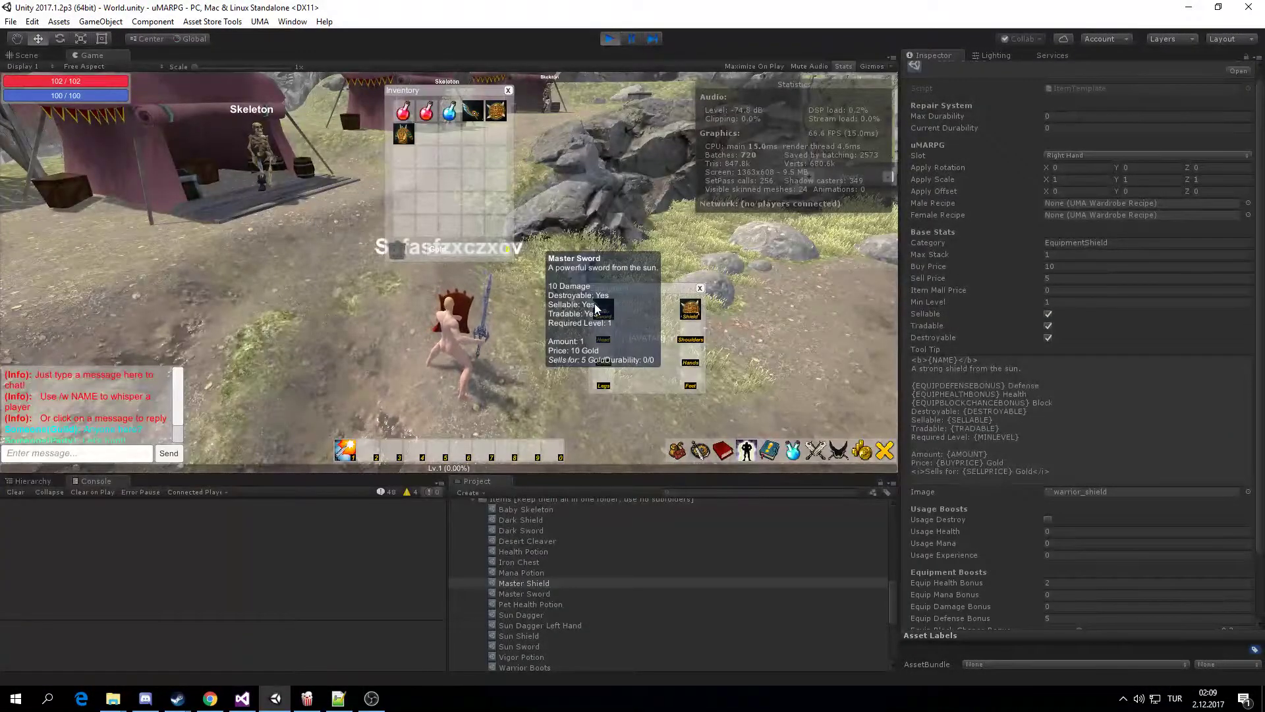
pyautogui.moveTo(691, 312)
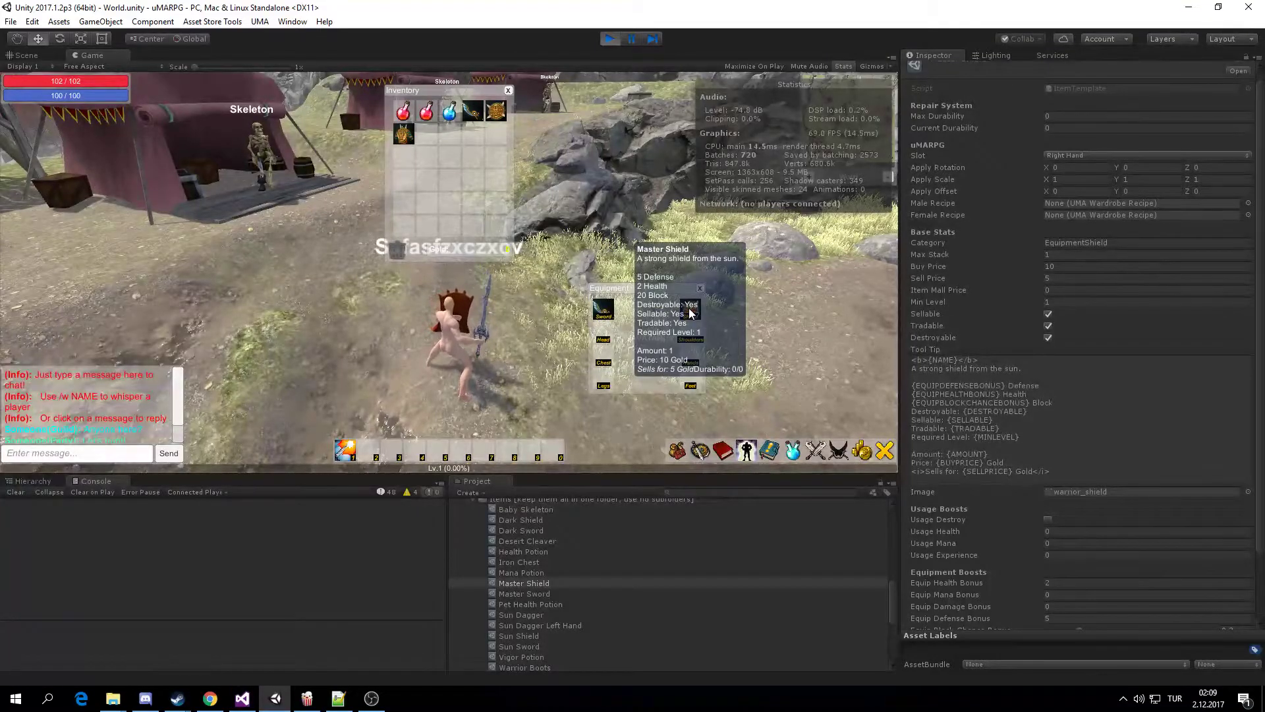
# - Close the inventory, attack the Skeleton beside the nearest tent, and run away to view the rescaled shield in motion
pyautogui.press('i')
pyautogui.press('w')
pyautogui.click(235, 185)
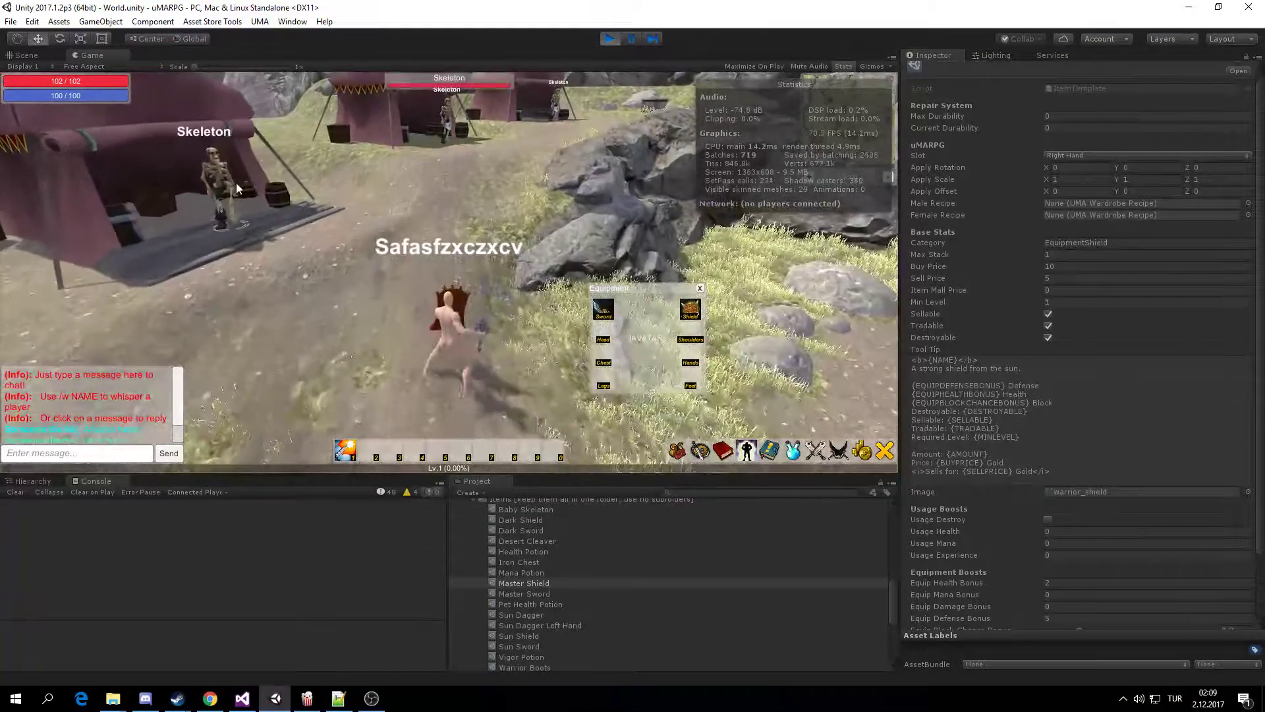
pyautogui.click(236, 184)
pyautogui.moveTo(309, 328)
pyautogui.mouseDown(button='right')
pyautogui.moveTo(531, 283)
pyautogui.moveTo(497, 286)
pyautogui.moveTo(468, 266)
pyautogui.moveTo(374, 297)
pyautogui.moveTo(473, 283)
pyautogui.moveTo(435, 275)
pyautogui.moveTo(393, 294)
pyautogui.mouseUp(button='right')
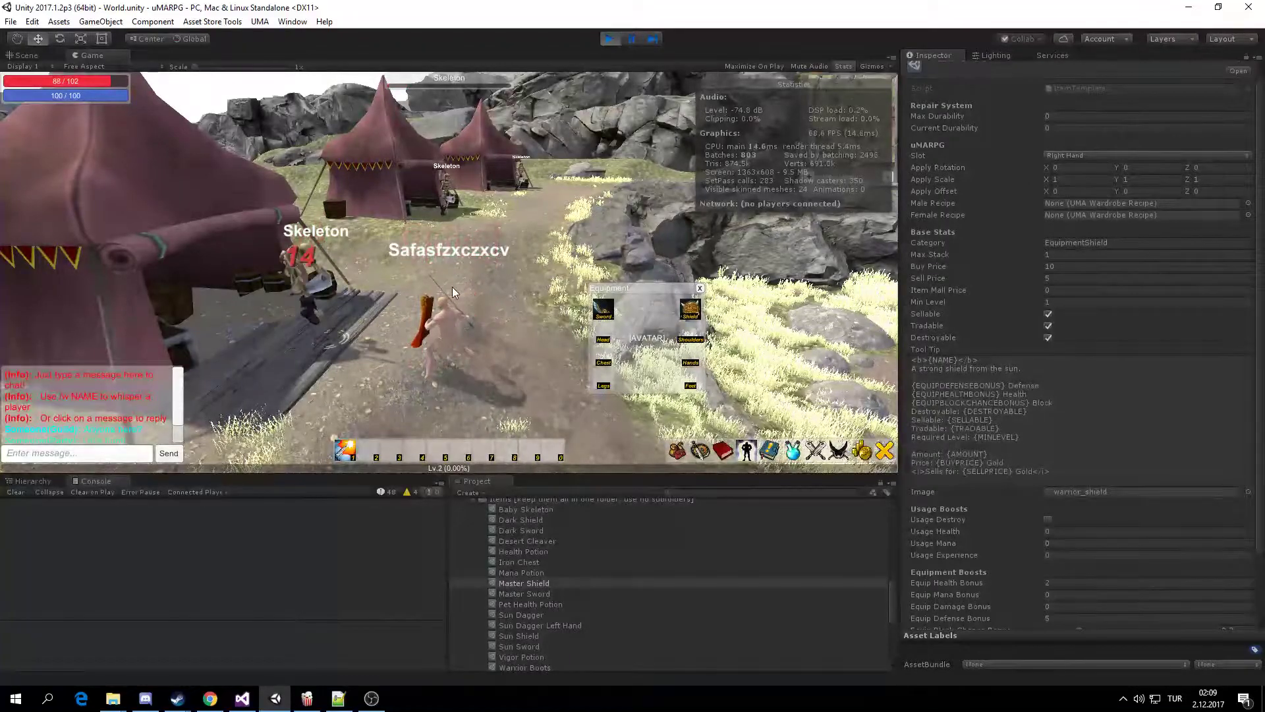
pyautogui.press('d')
pyautogui.moveTo(452, 287); pyautogui.dragTo(486, 314, button='right')
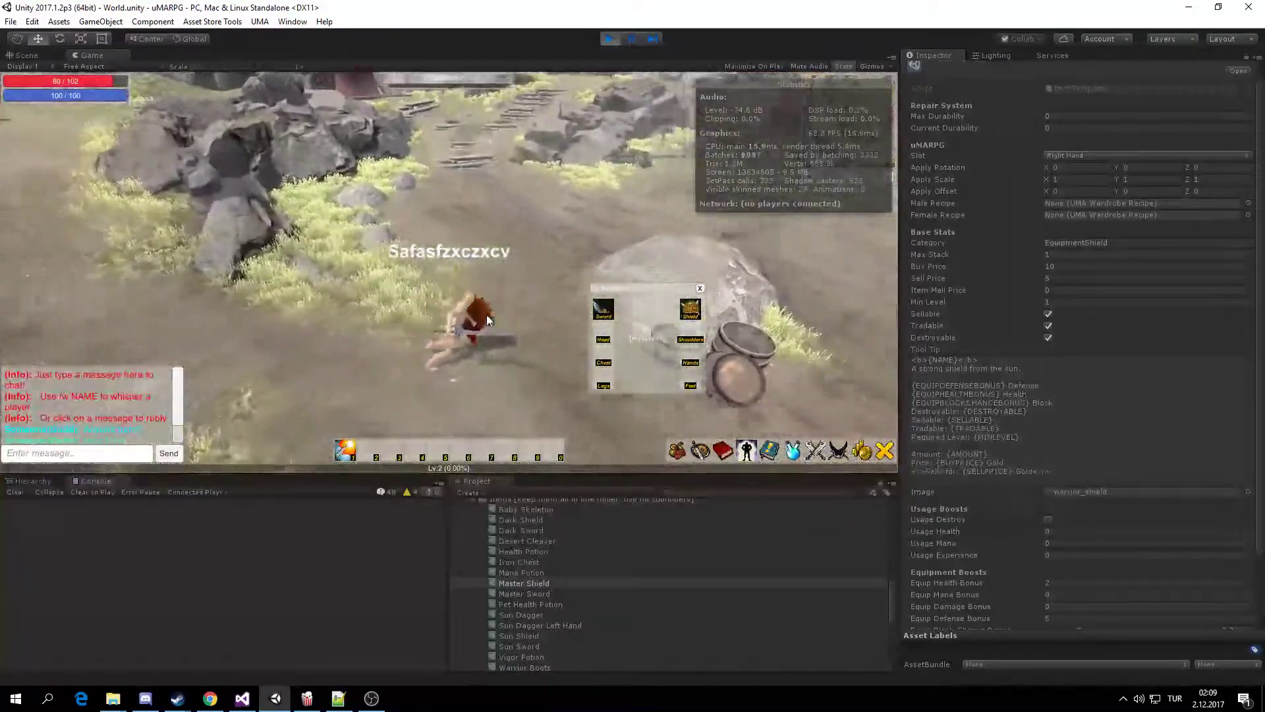